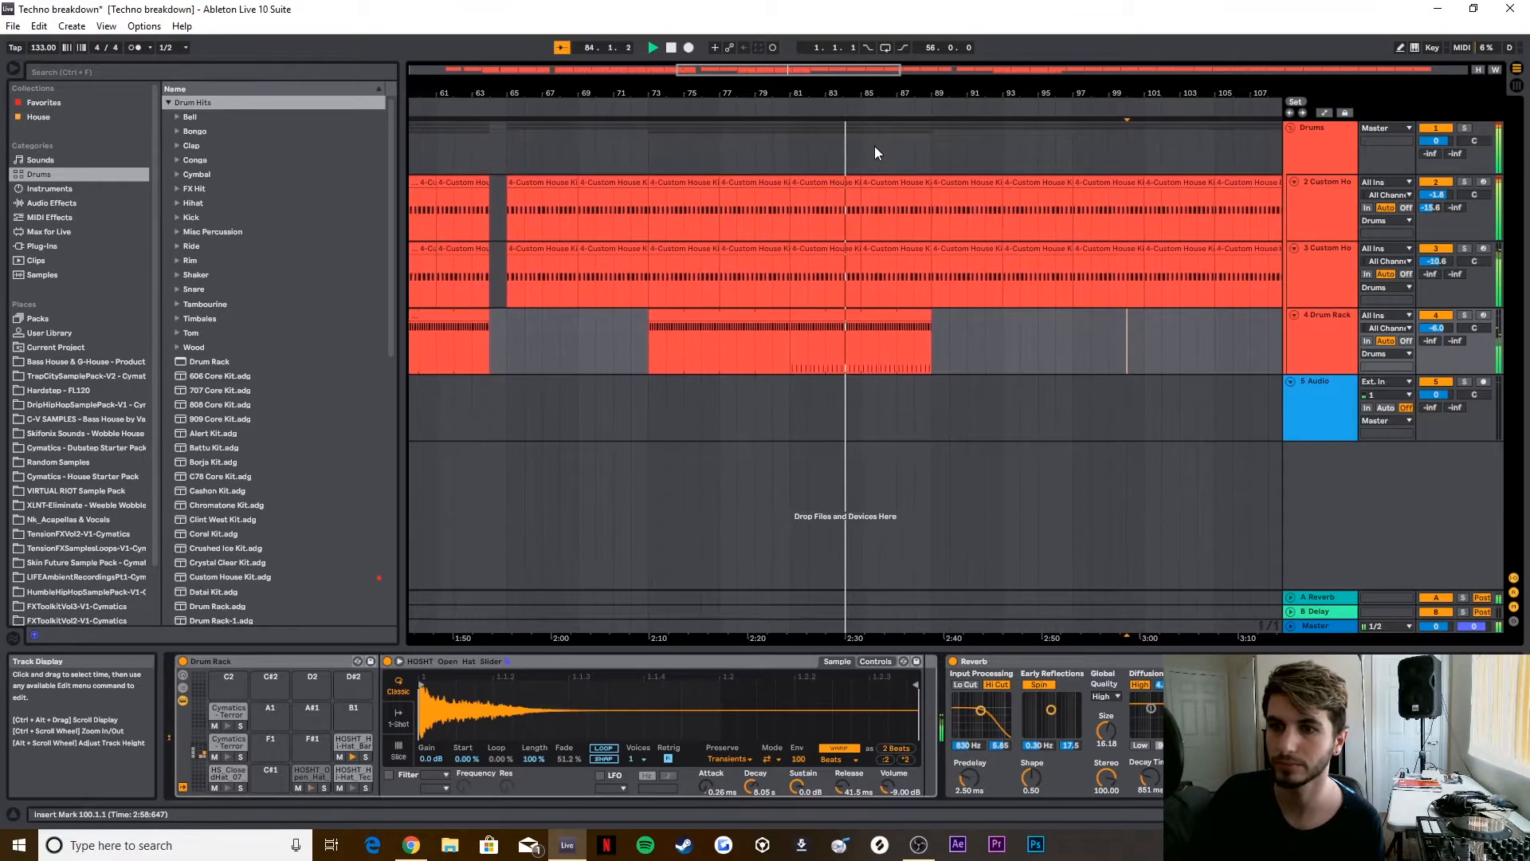
Step: Stop playback and delete the empty audio track beneath the Drums group
left_click(671, 48)
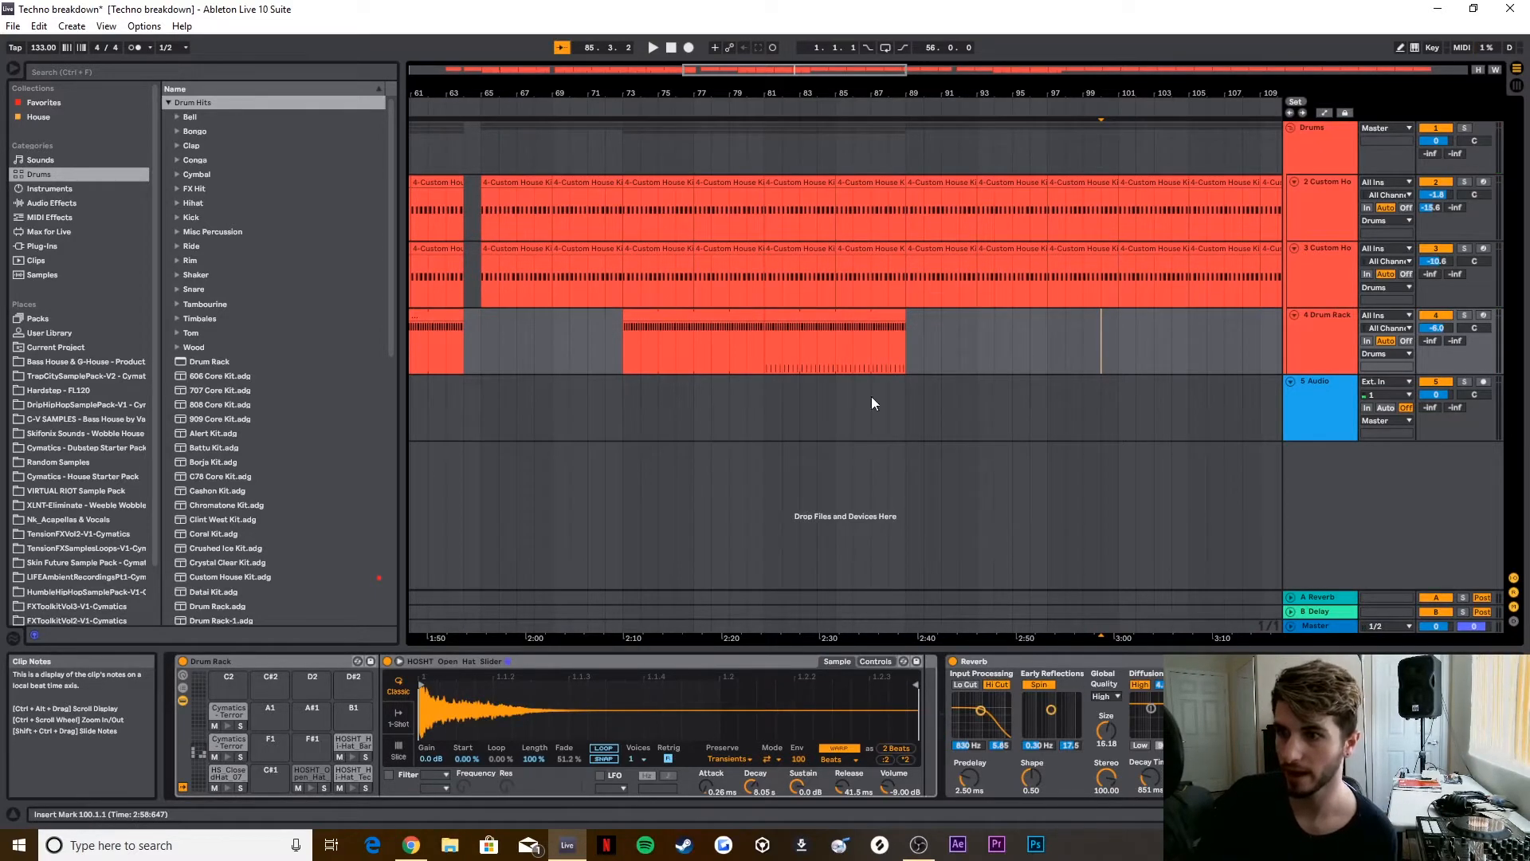
left_click(1318, 144)
key("Down")
key("Down")
key("Down")
key("ctrl+z")
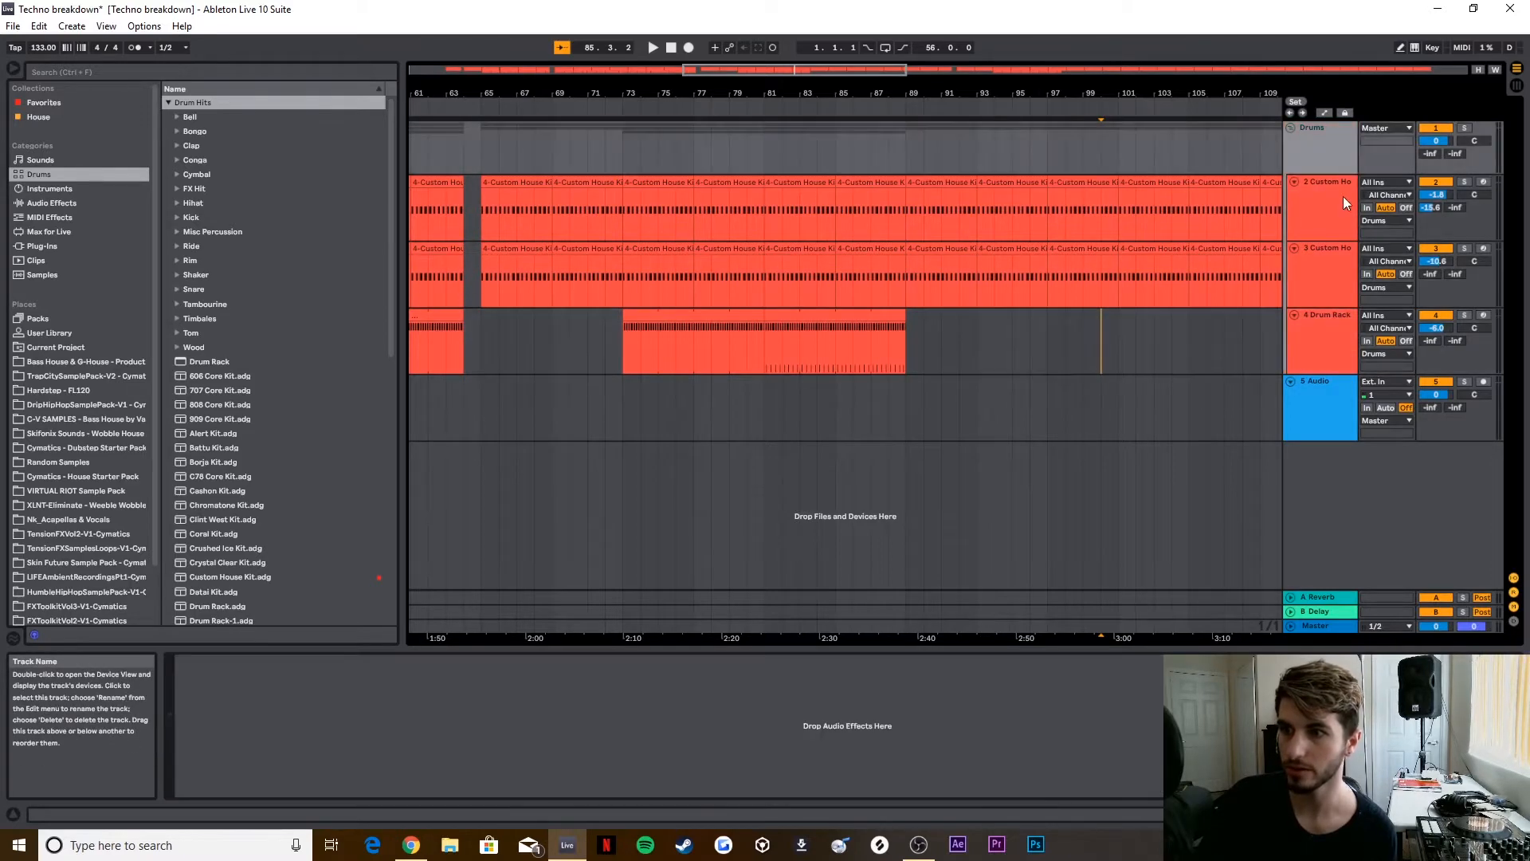
left_click(1293, 127)
left_click(1293, 128)
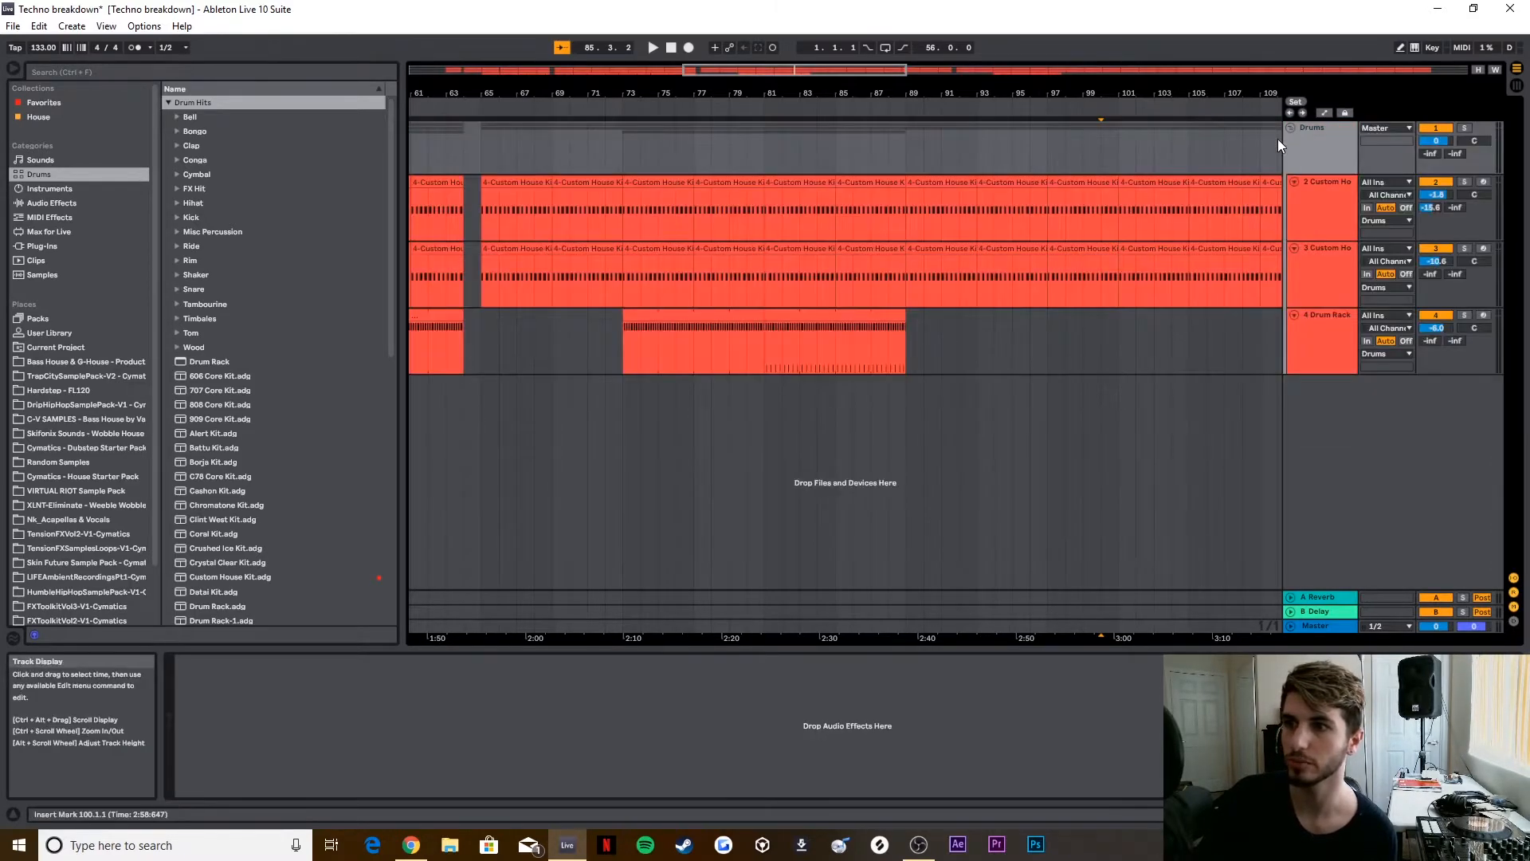
Step: Examine the device chains of the two Custom House Kit tracks and the Drum Rack track
left_click(1327, 212)
left_click(1323, 301)
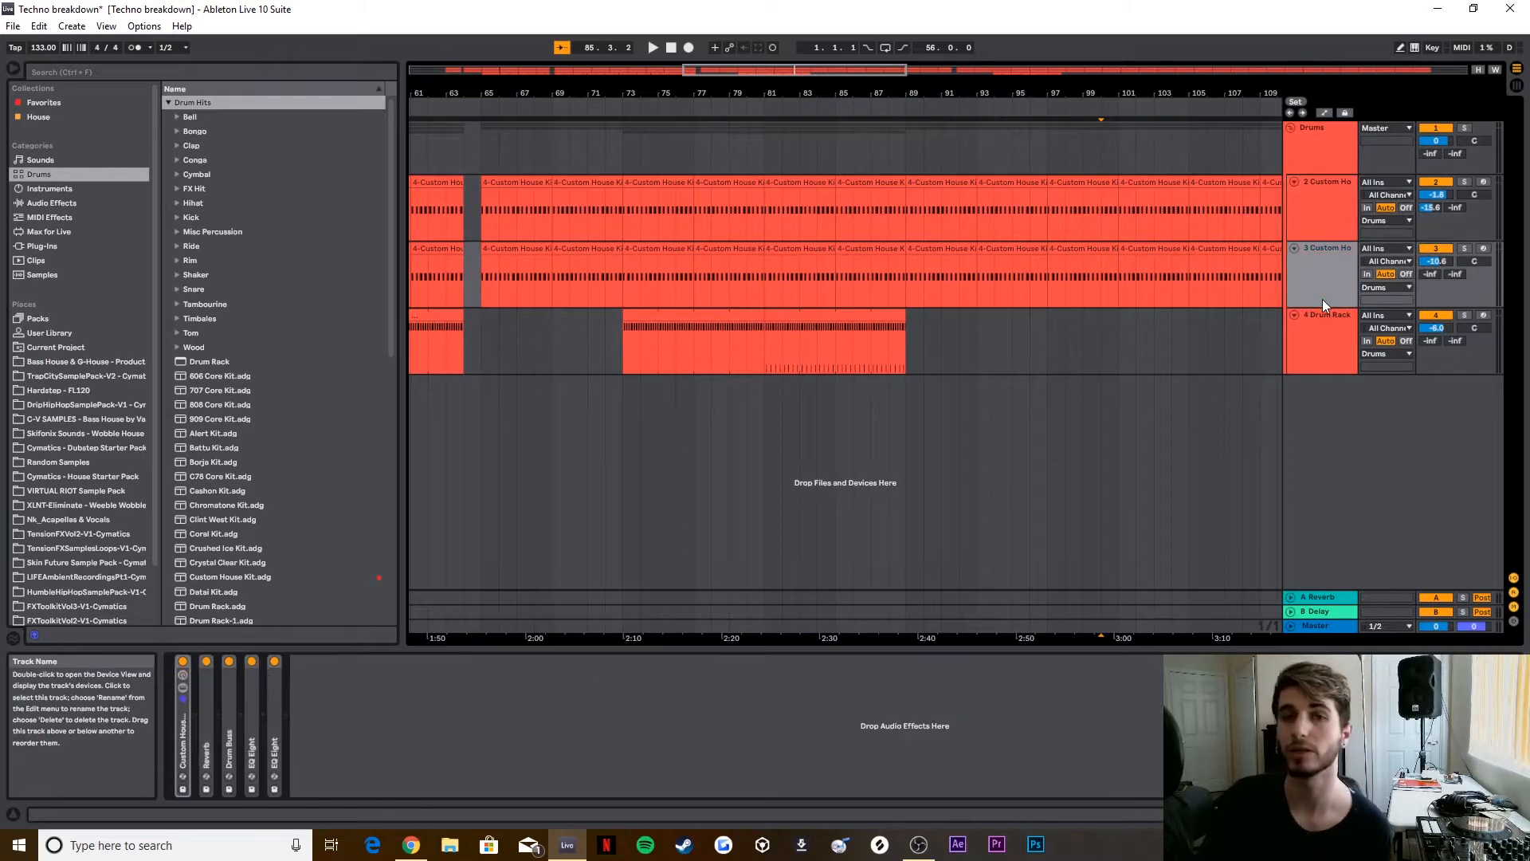
left_click(1336, 319)
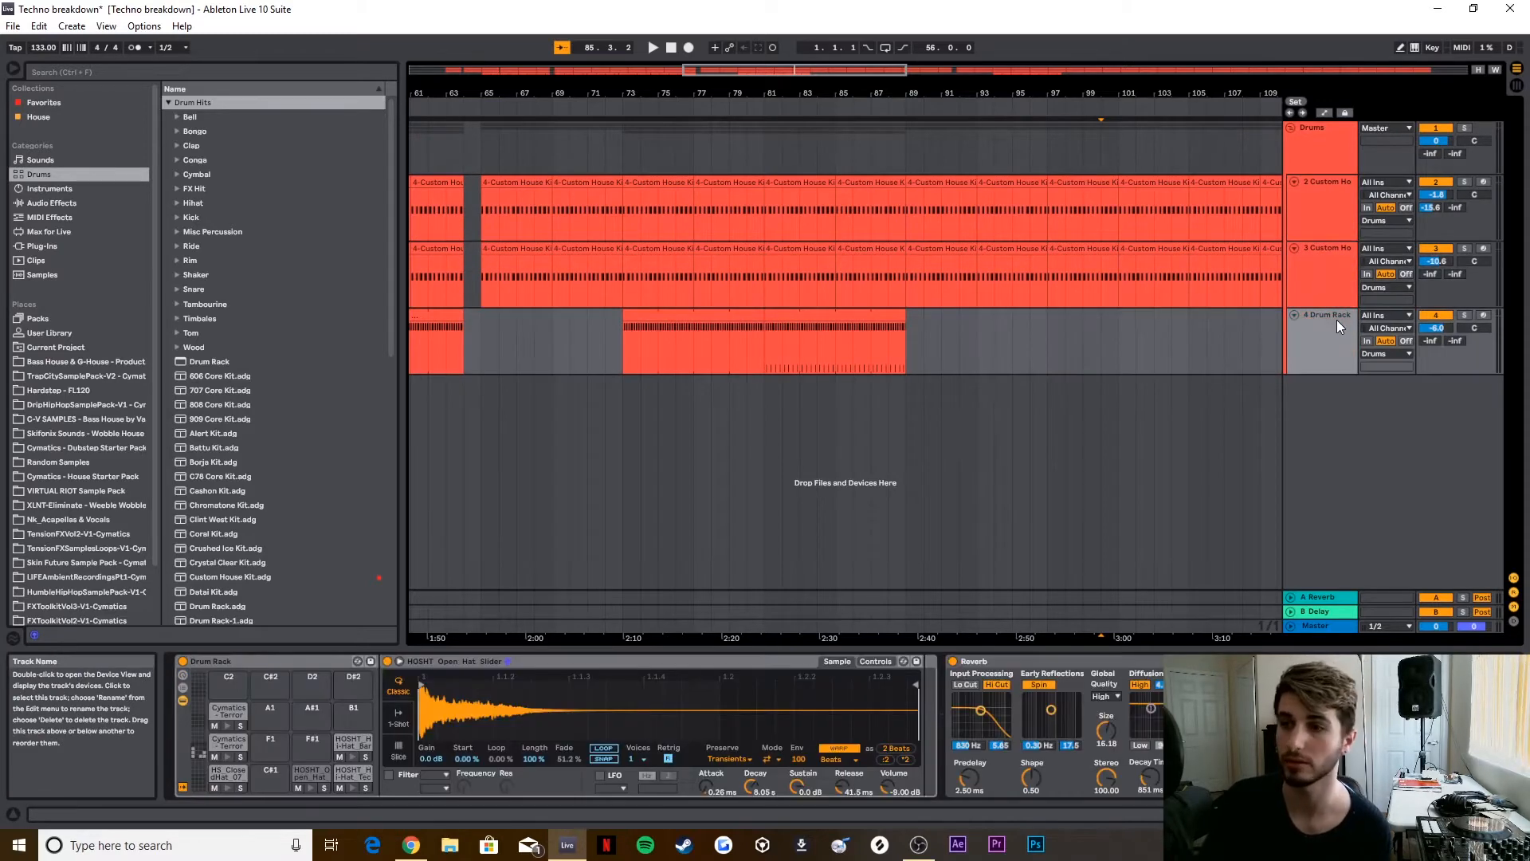
left_click(1336, 220)
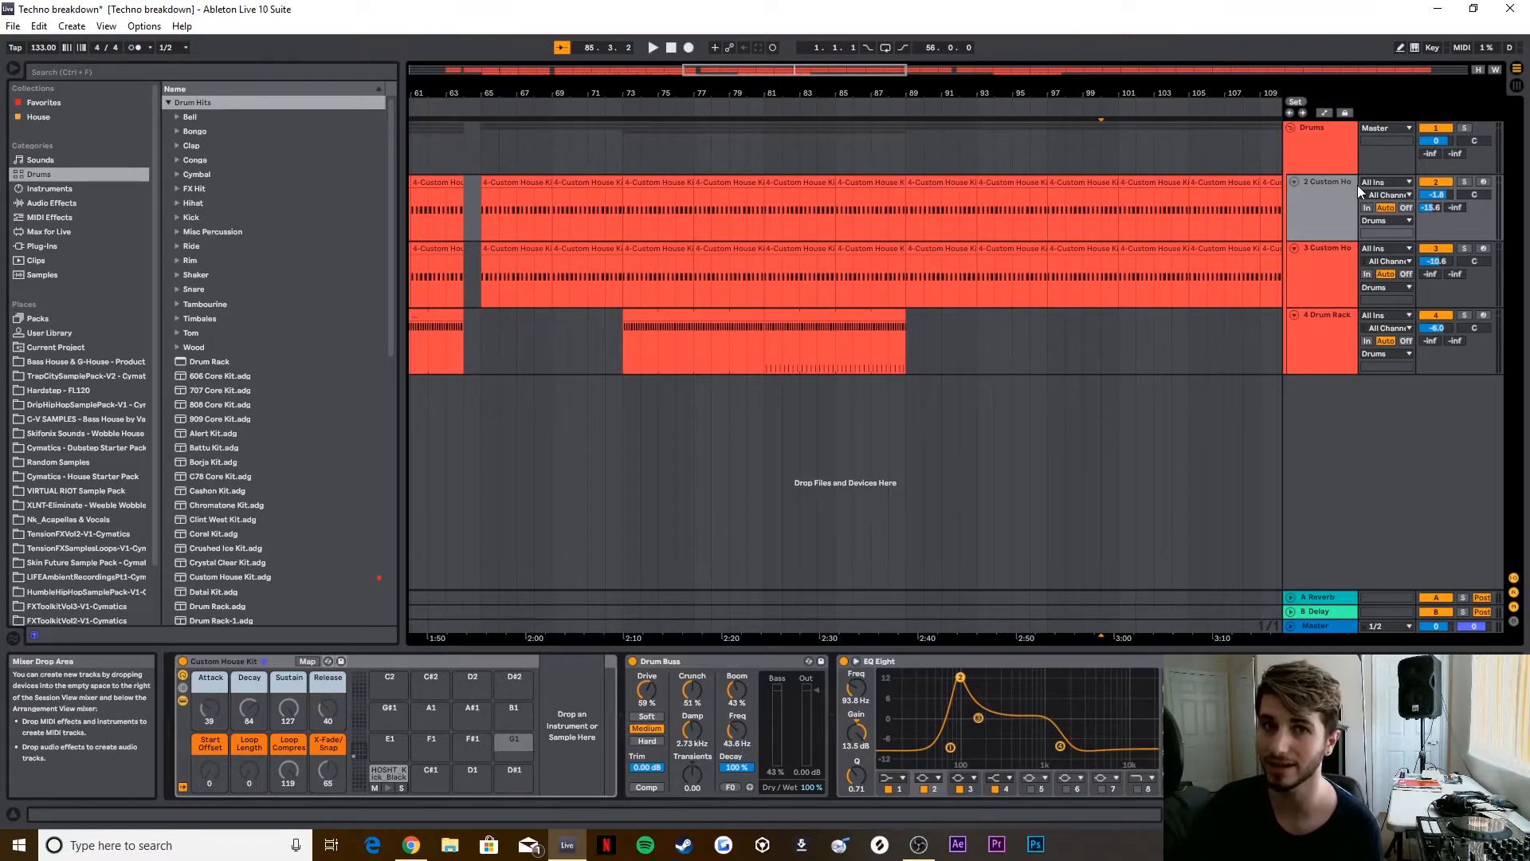
left_click(1327, 275)
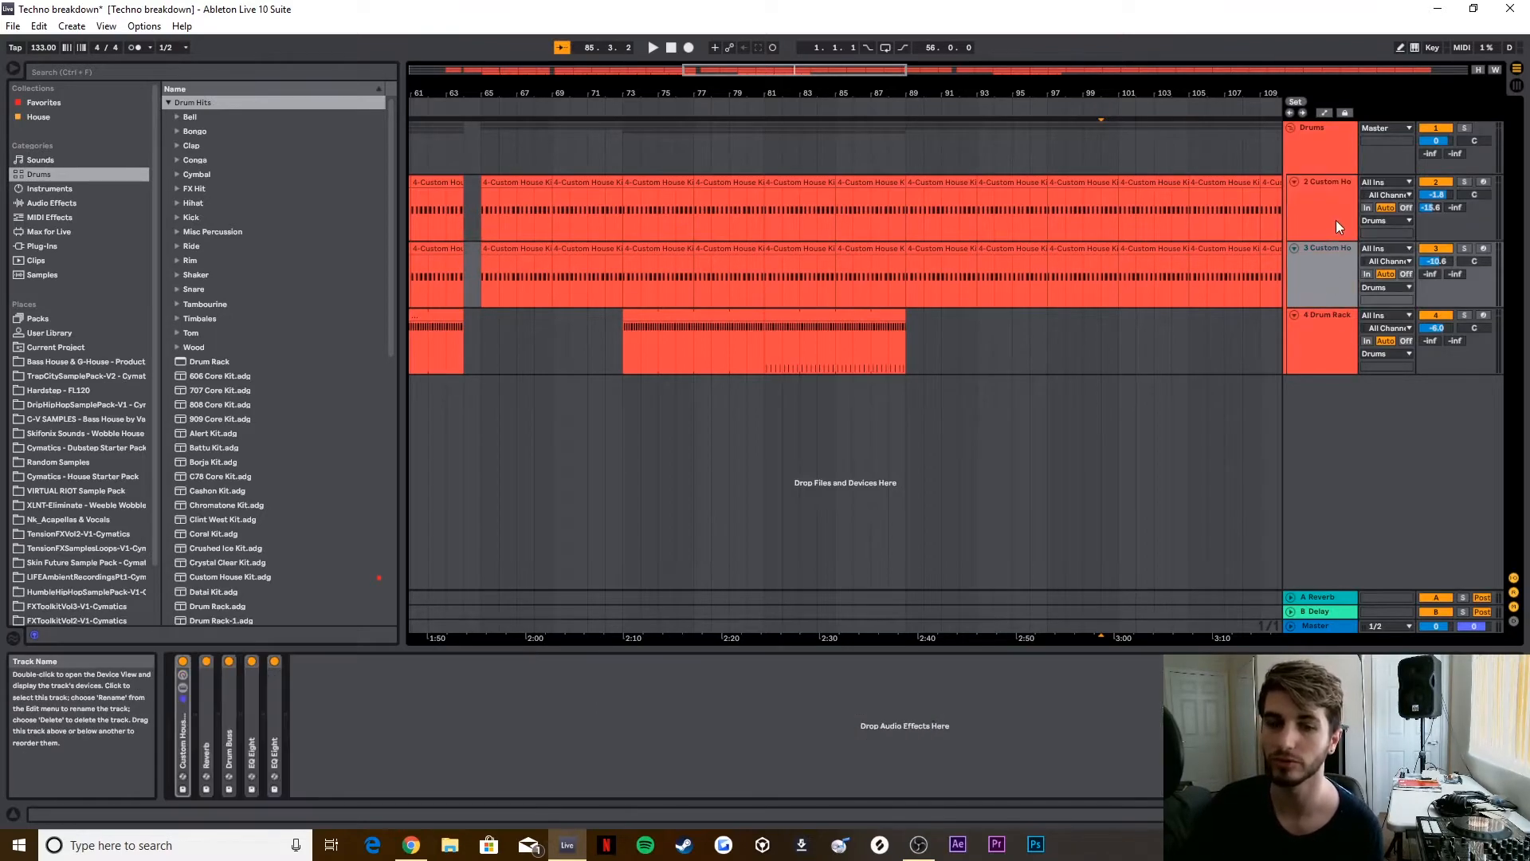
left_click(1334, 221)
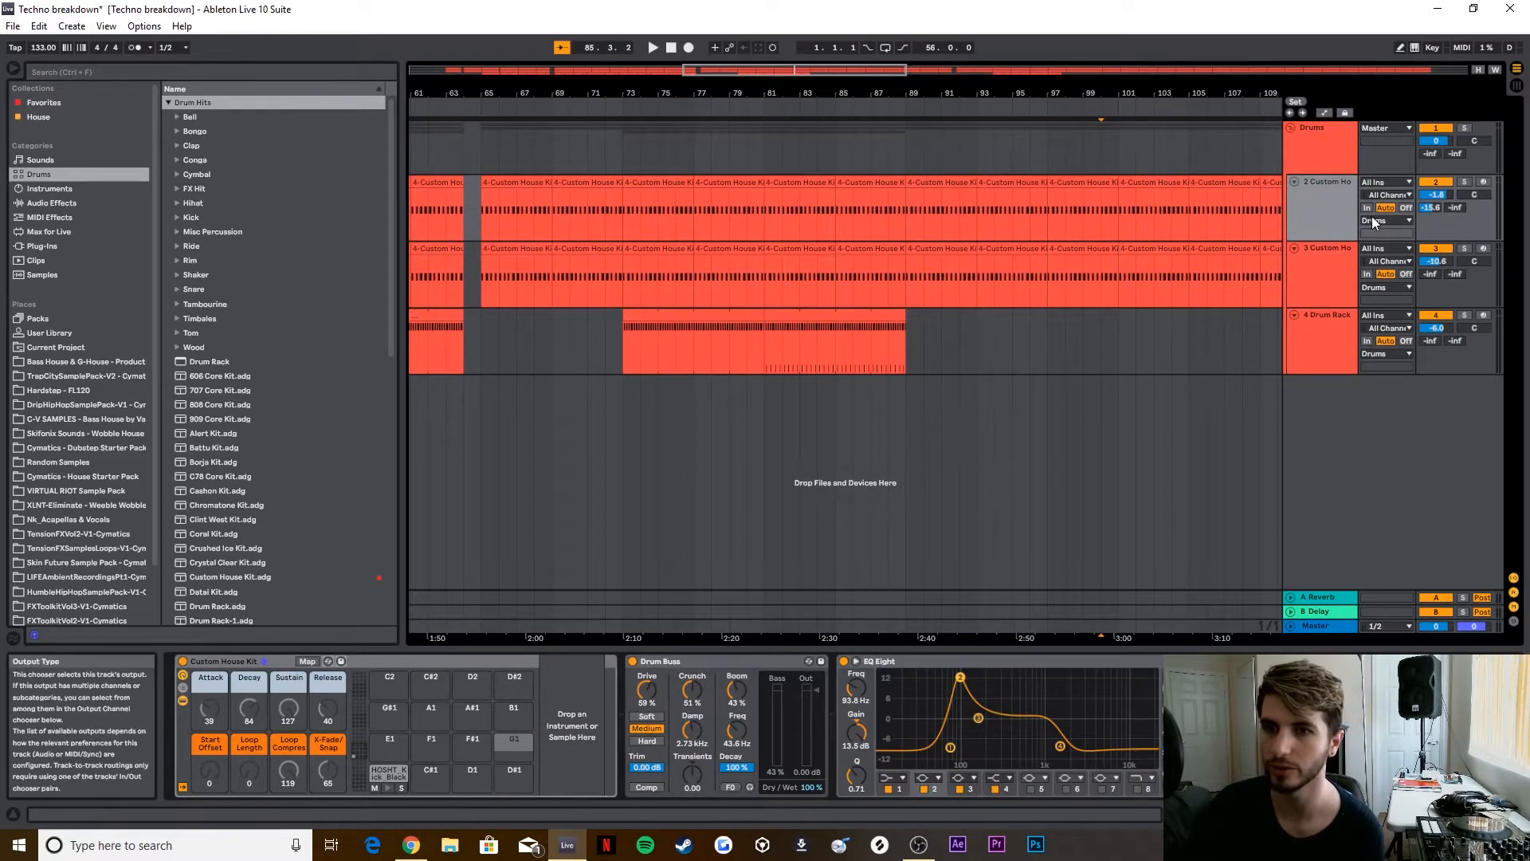
left_click(1323, 344)
left_click(1322, 214)
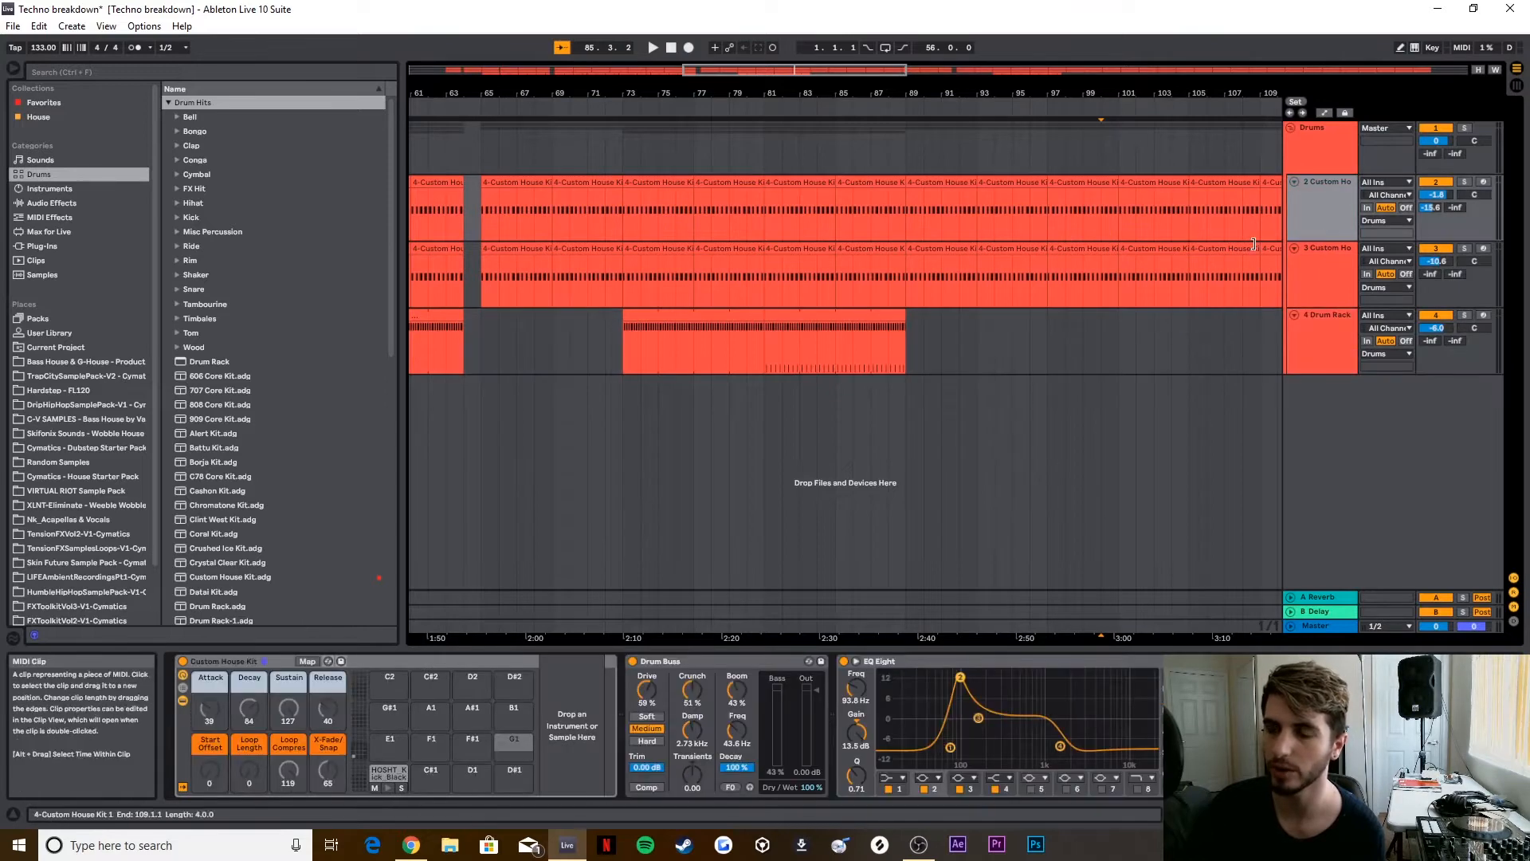
Step: Solo the first Custom House Kit track, play it from about bar 77, and stop playback
left_click(1465, 182)
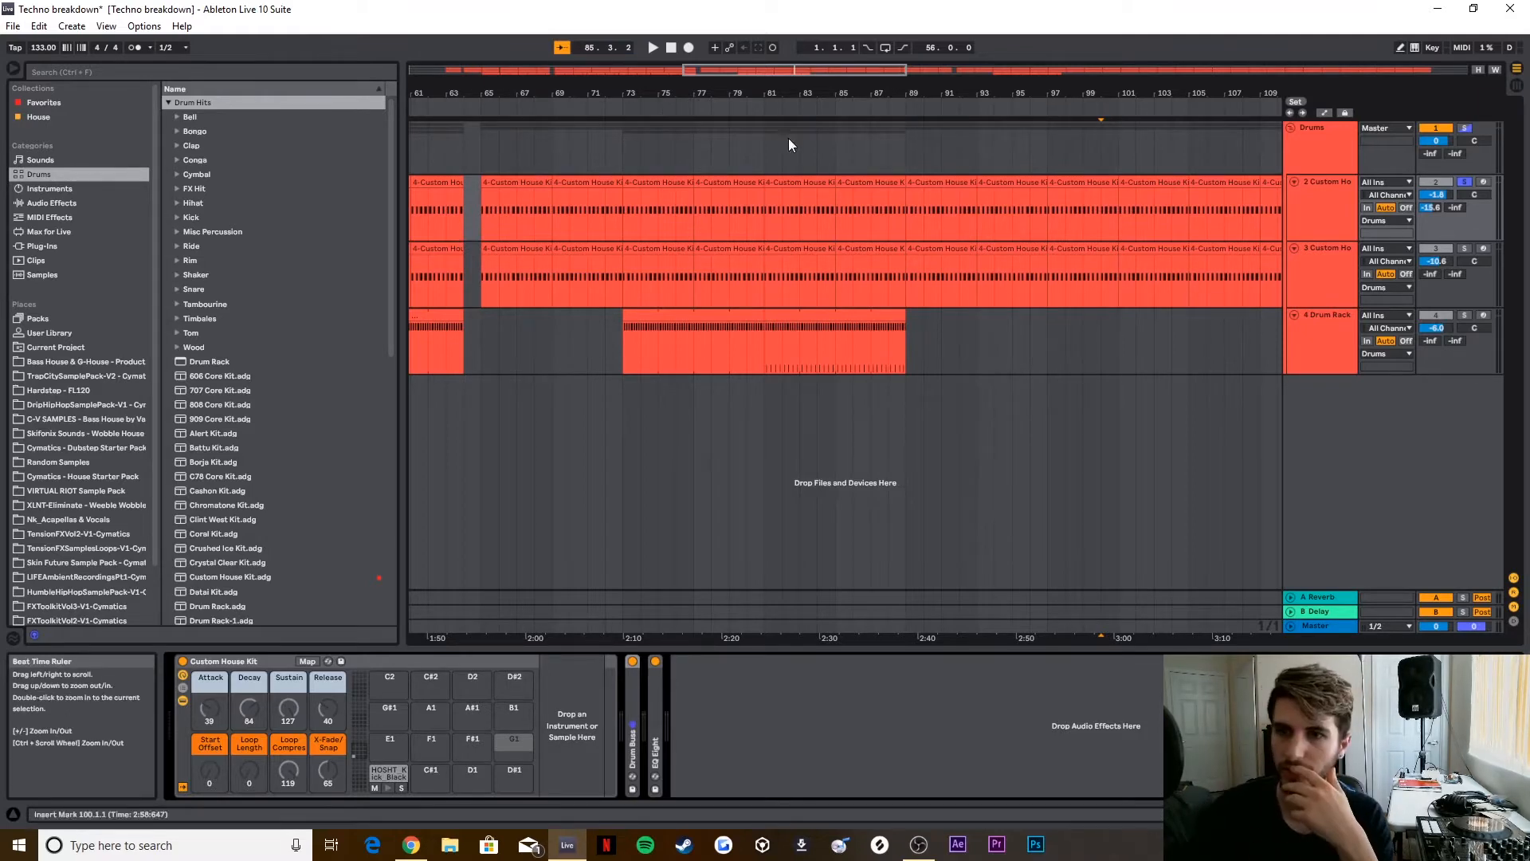
left_click(694, 110)
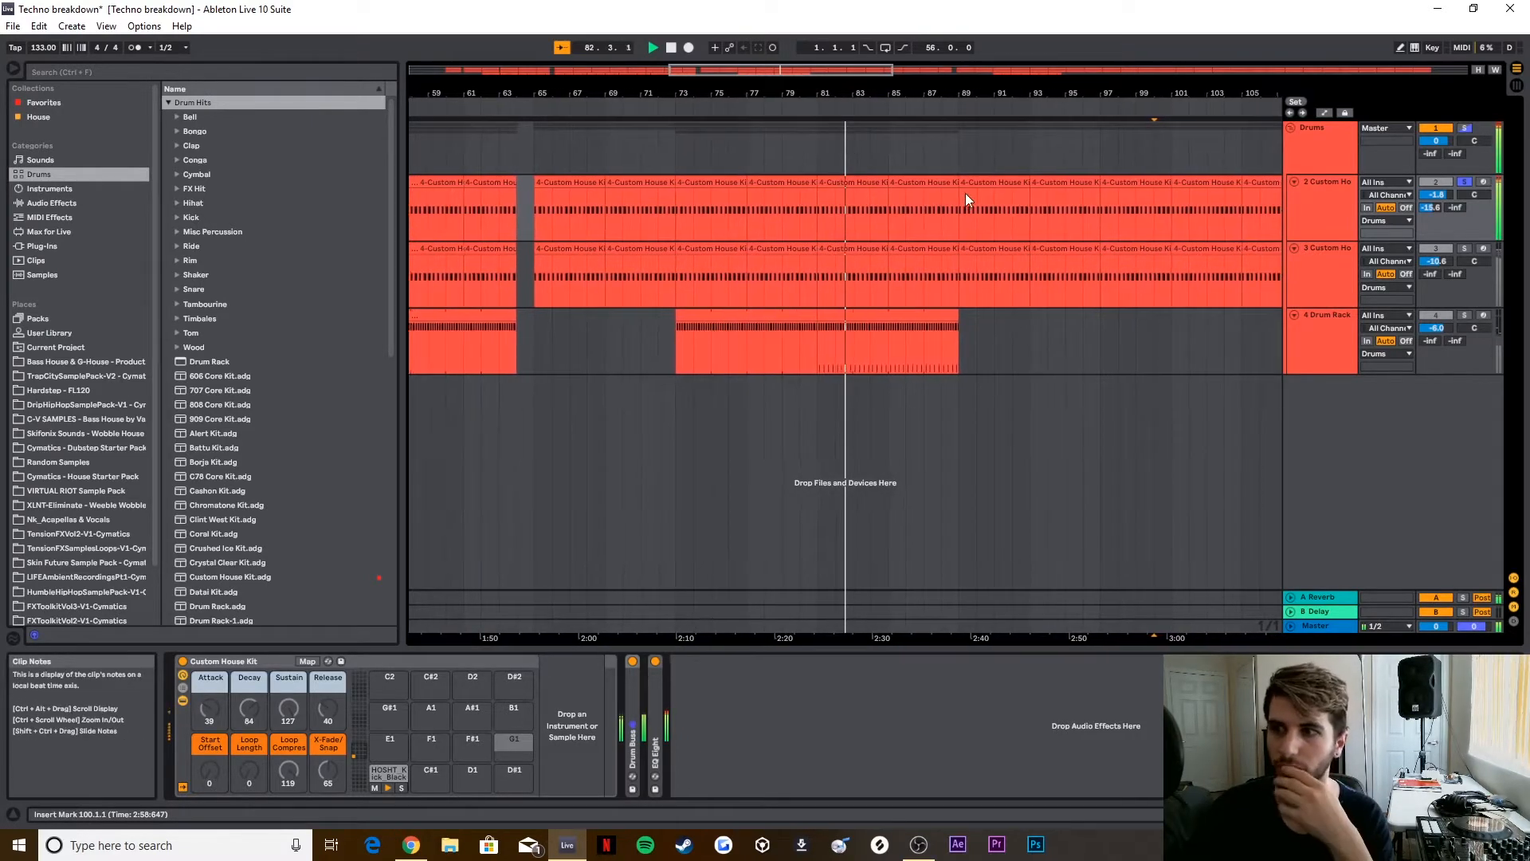
left_click(671, 49)
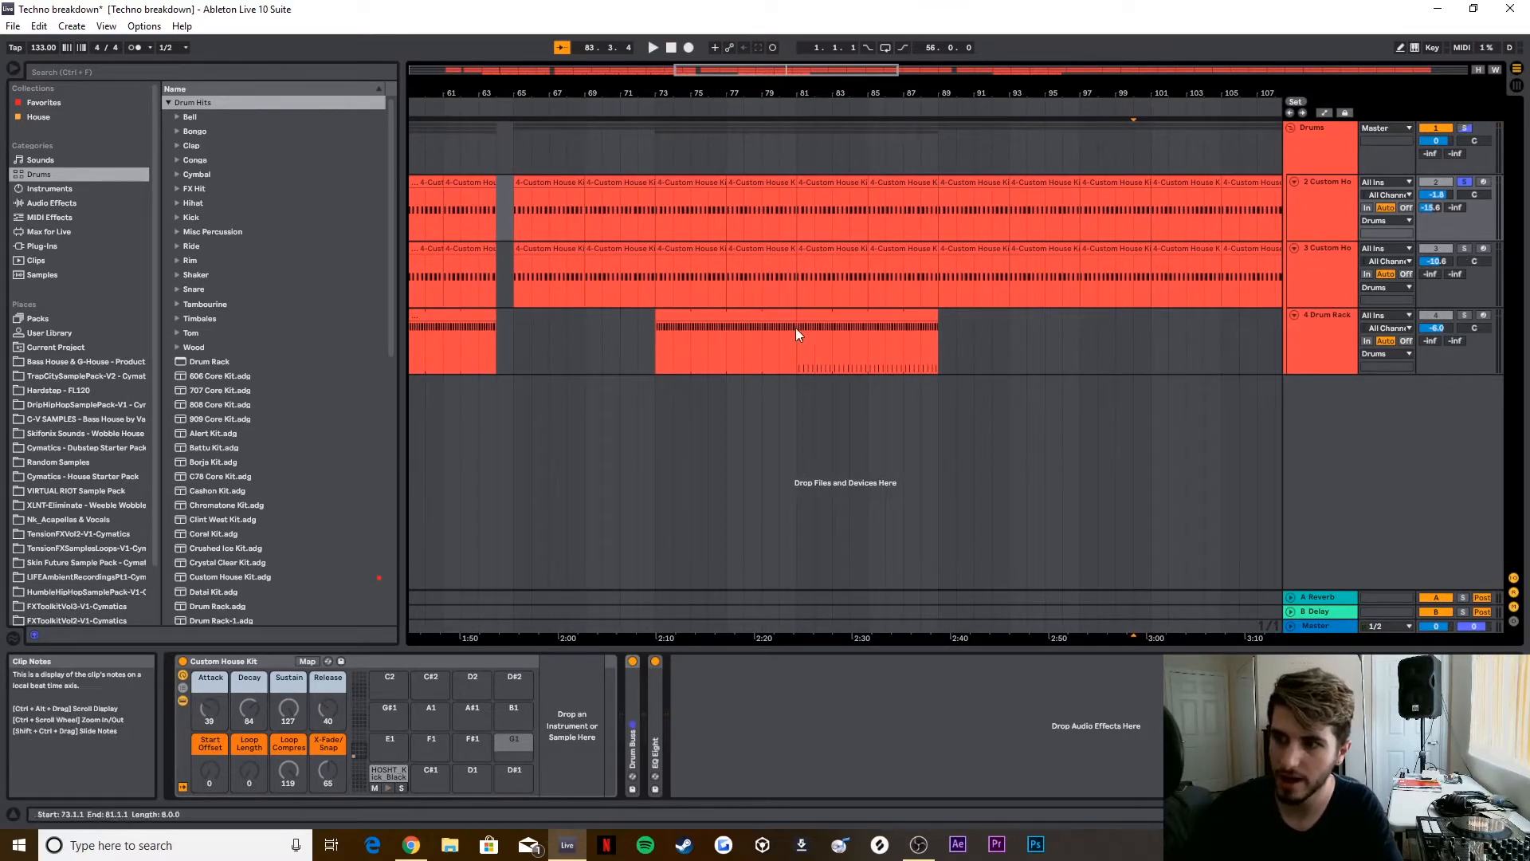
Step: Solo the second Custom House Kit track, audition it from about bar 77, and stop playback
left_click(1465, 249)
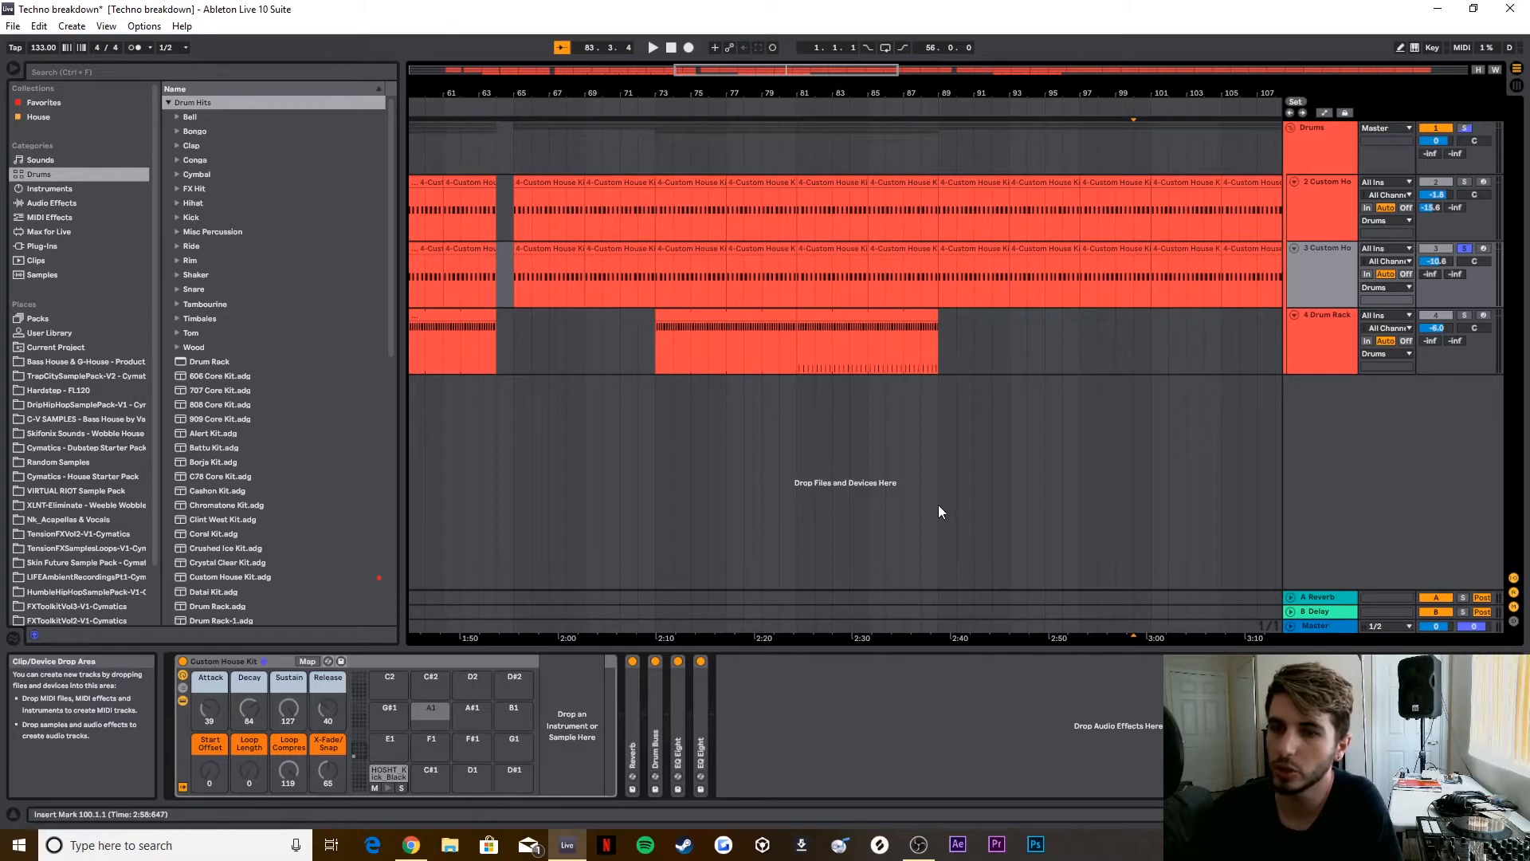
left_click(744, 108)
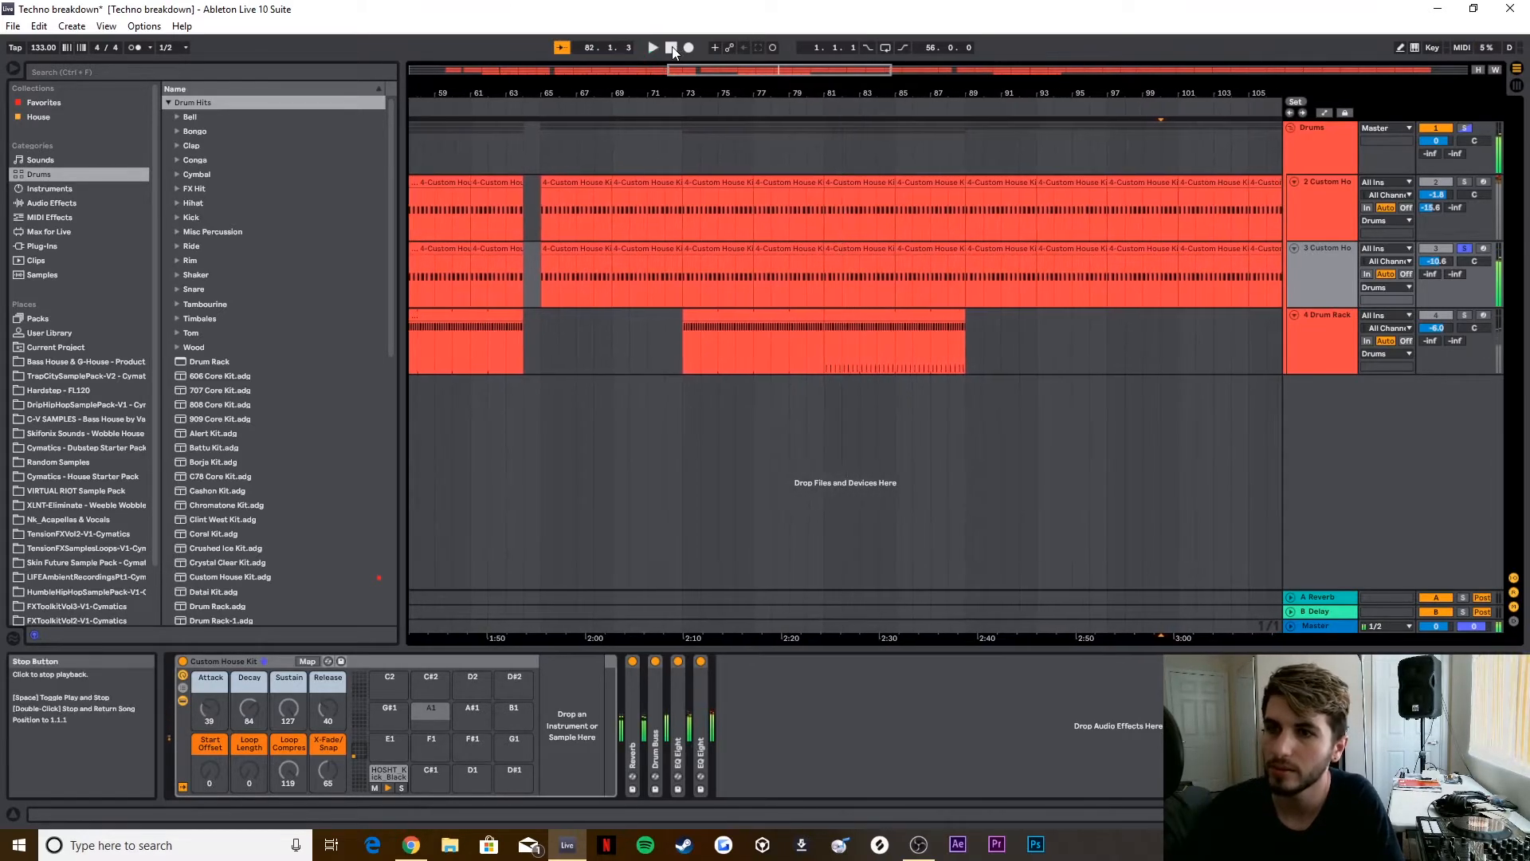
key("space")
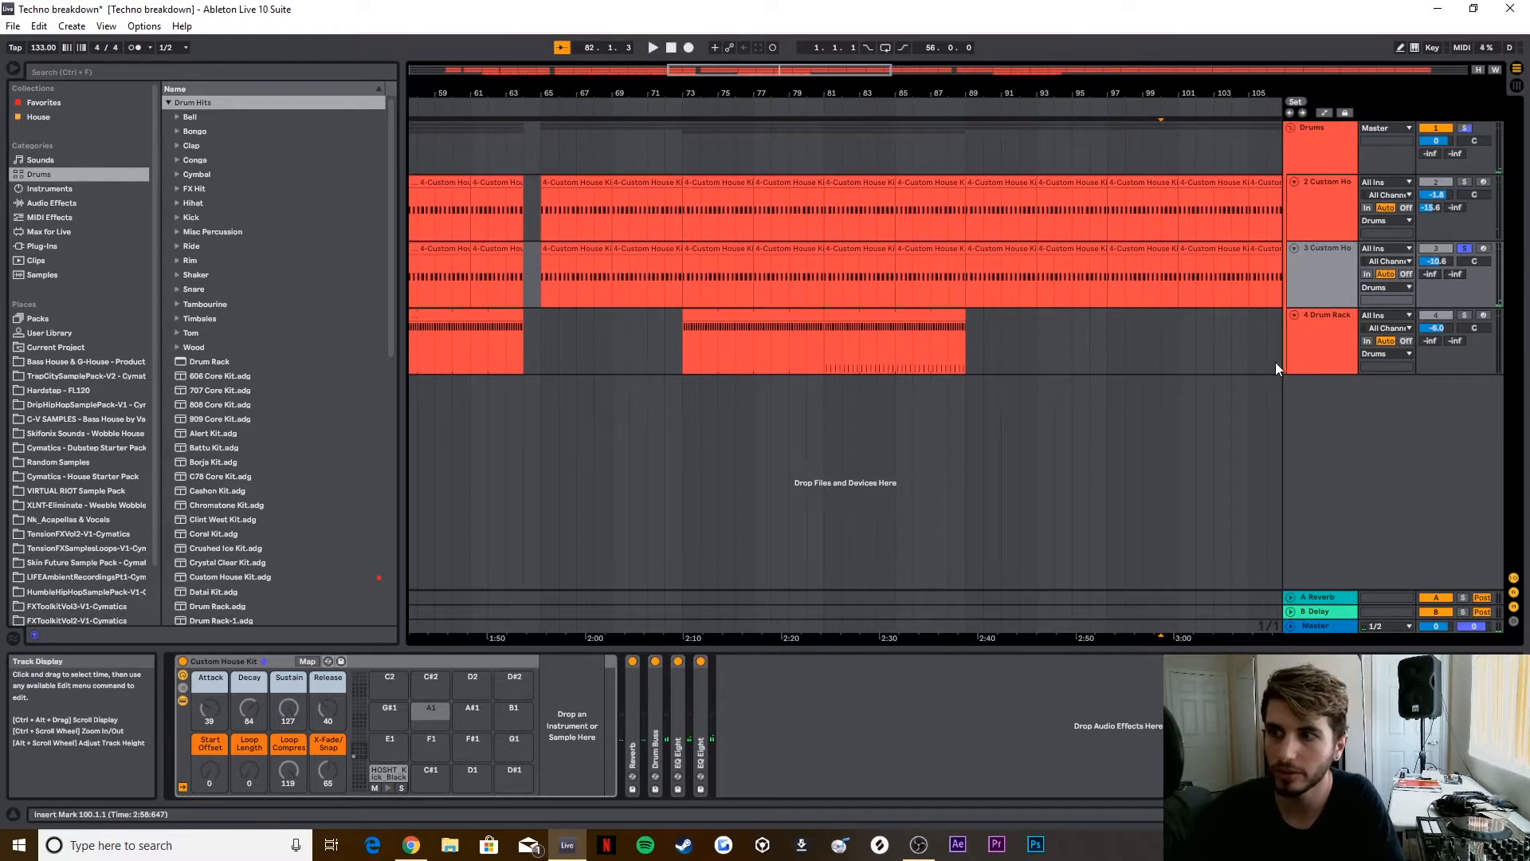
Step: Audition the Drum Rack track in solo from about bar 78 and collapse its Reverb device
left_click(1465, 250)
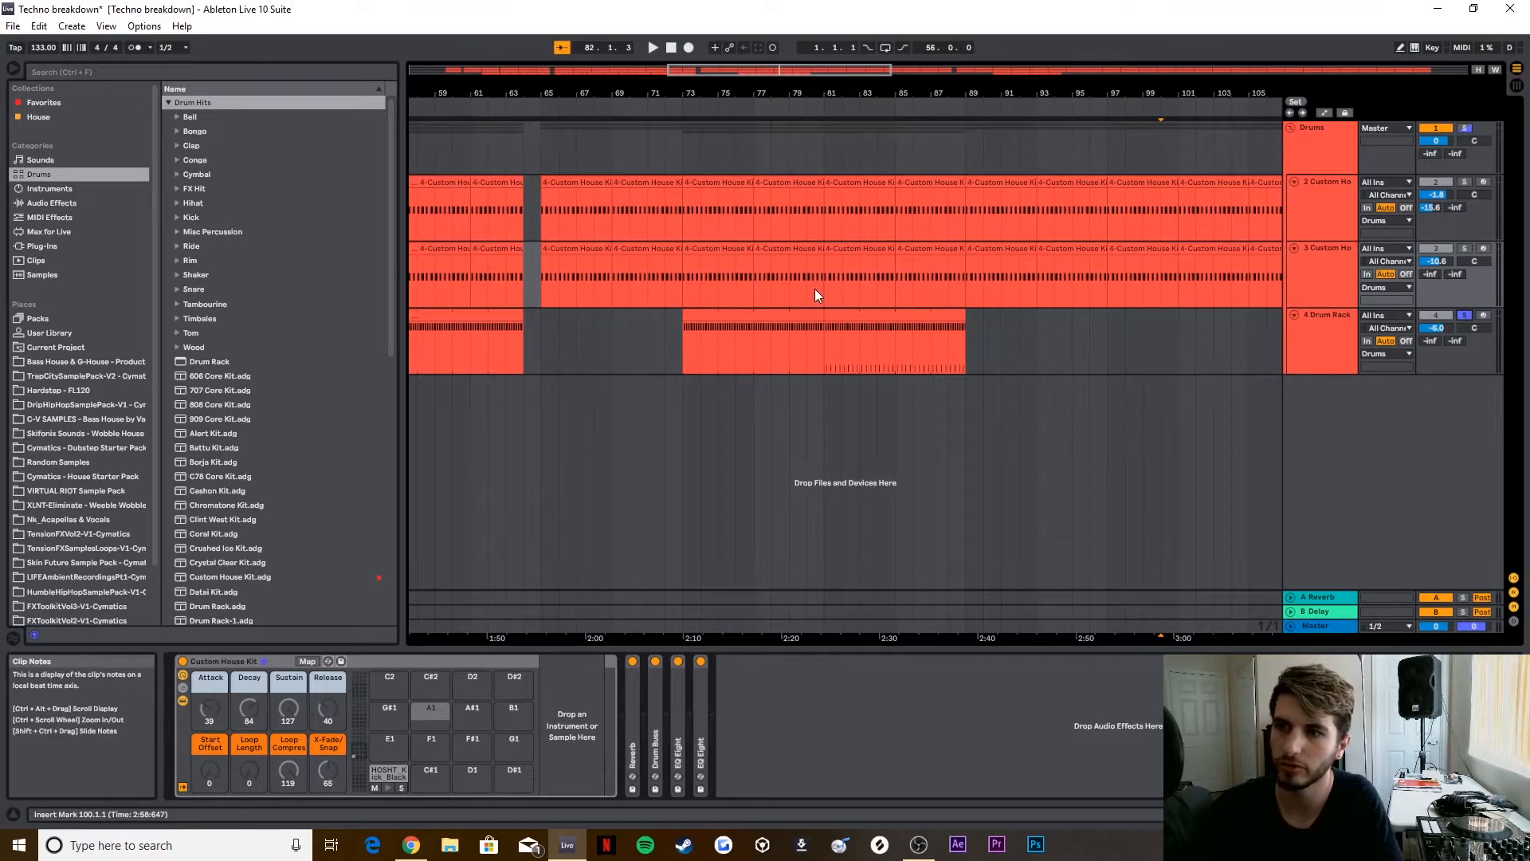
left_click(784, 108)
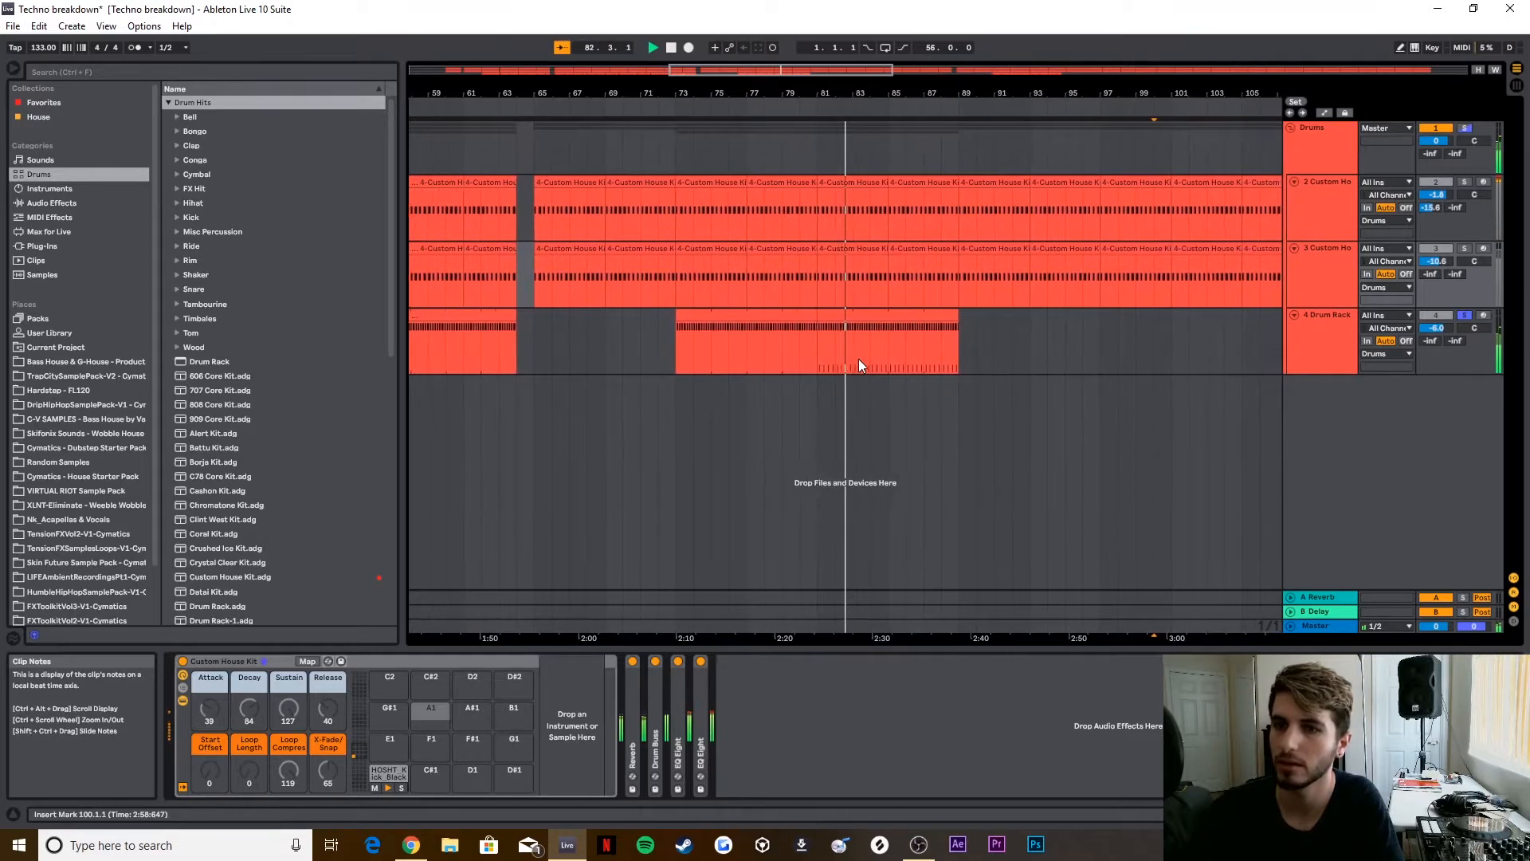
left_click(670, 47)
left_click(1321, 325)
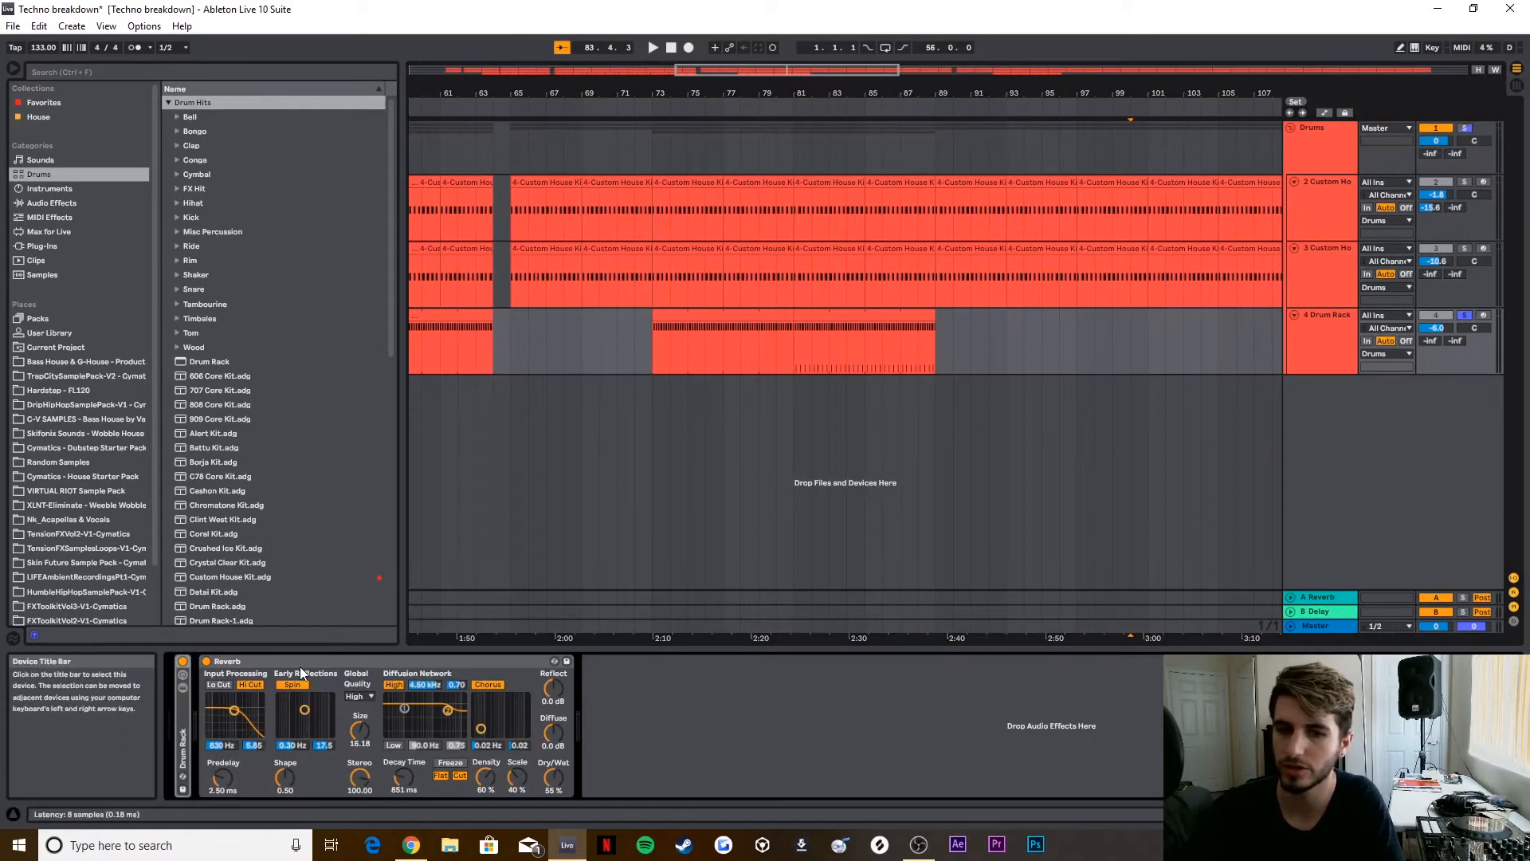
double_click(300, 664)
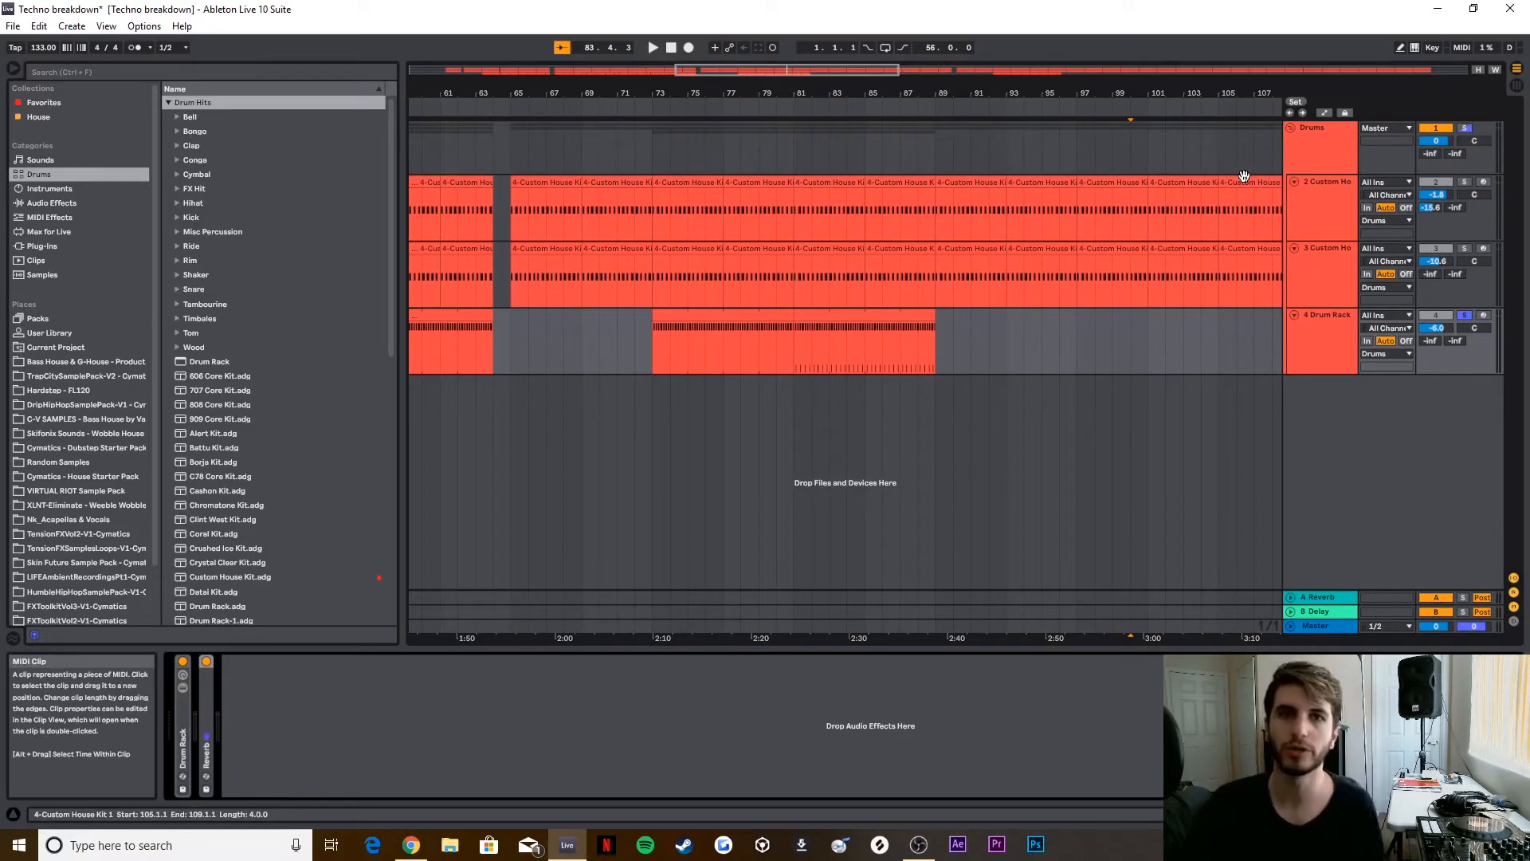
Step: Duplicate the Drums group, unfold the copy, and remove the audio effects from the copied tracks
left_click(1291, 128)
right_click(1327, 128)
left_click(1357, 144)
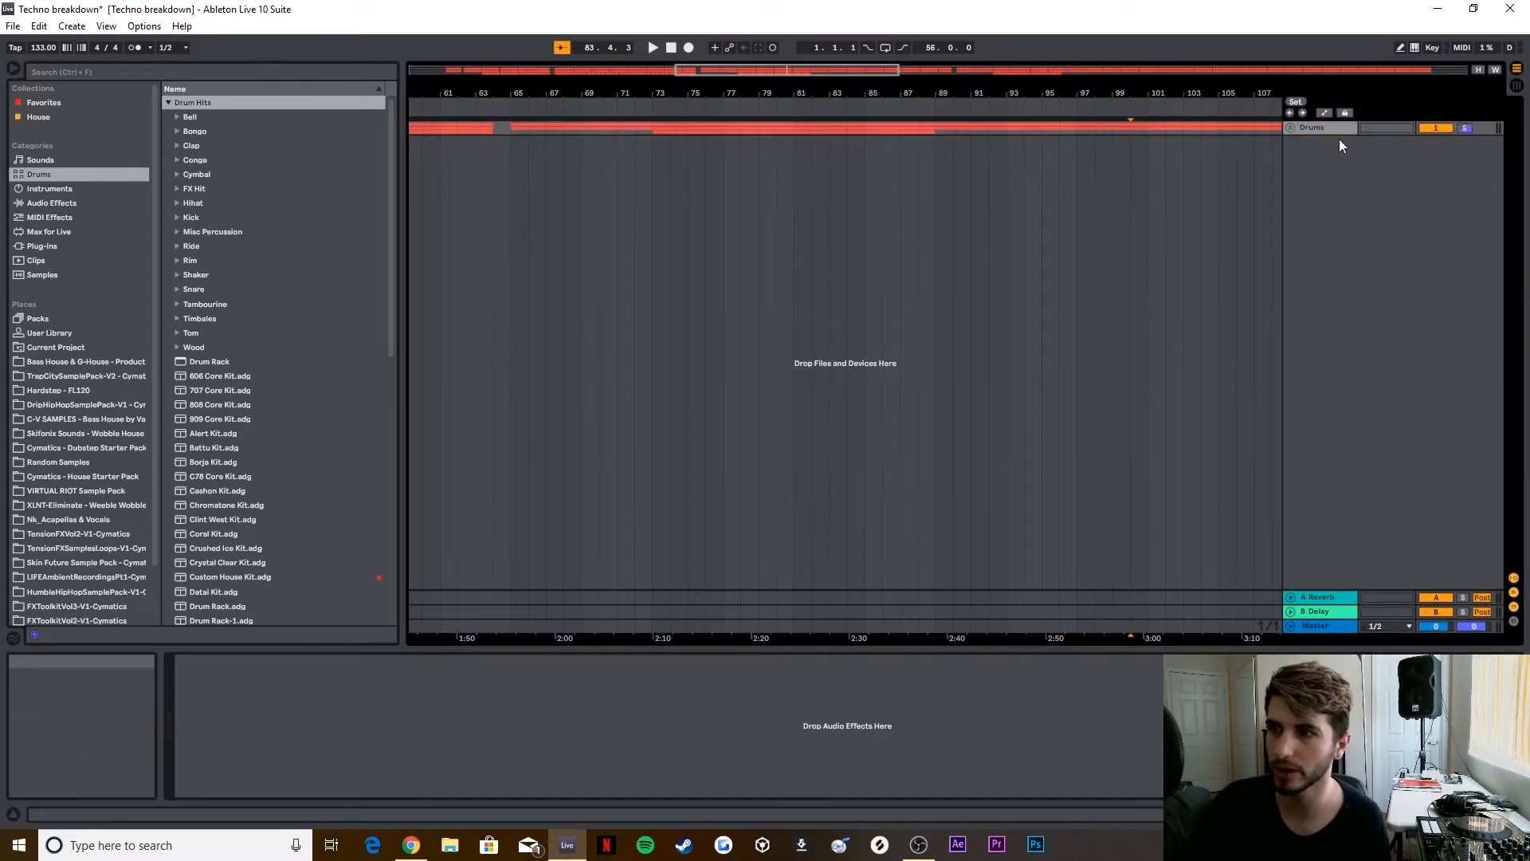
left_click(1291, 142)
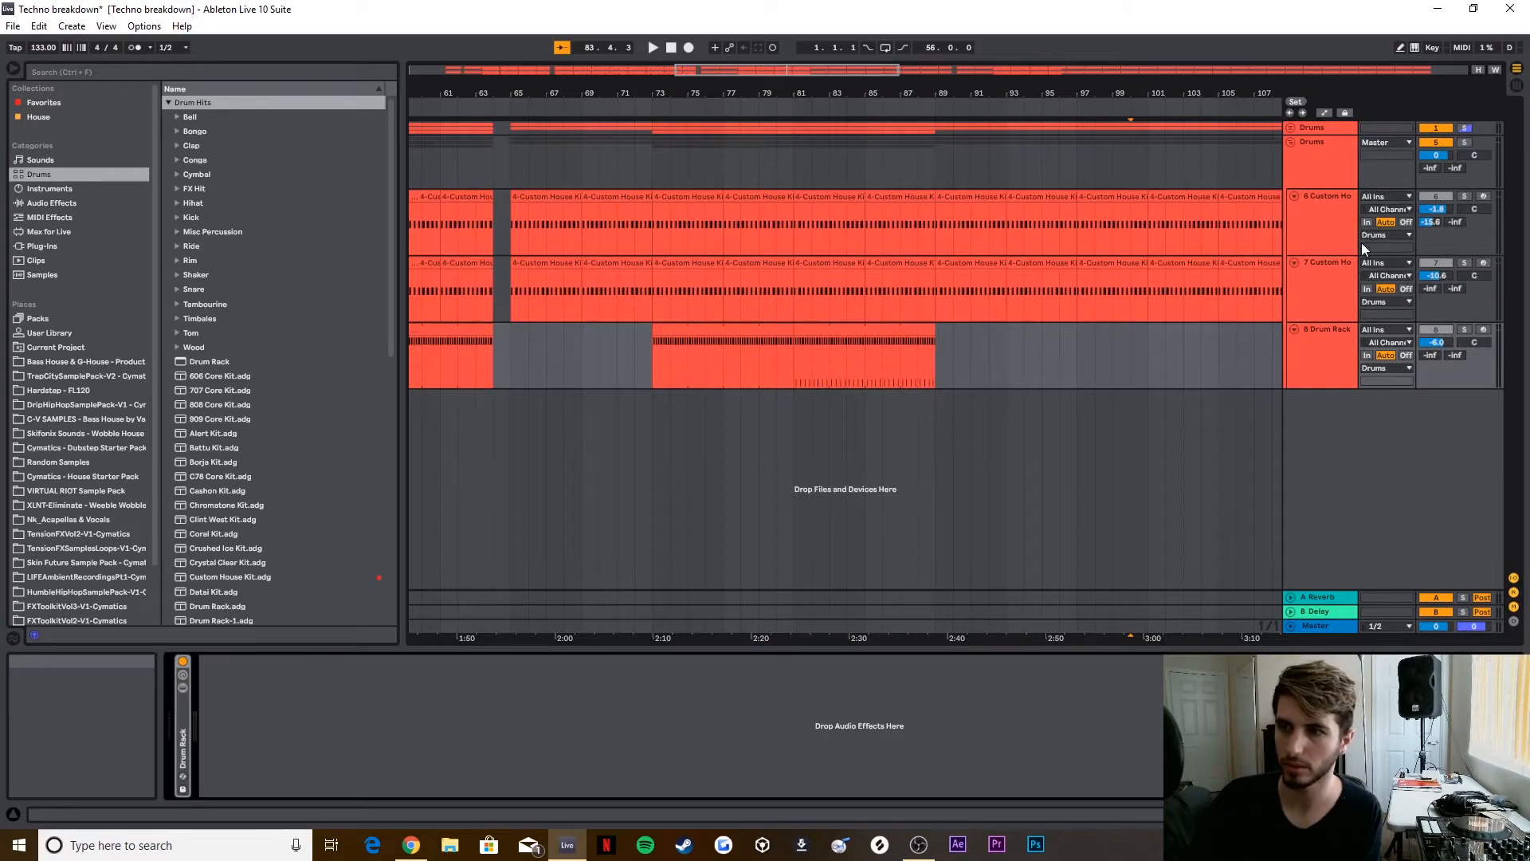
Step: Select the copied kick clip at bar 73, unsolo and deactivate the original Drums group, and turn off the A Reverb return
left_click(750, 200)
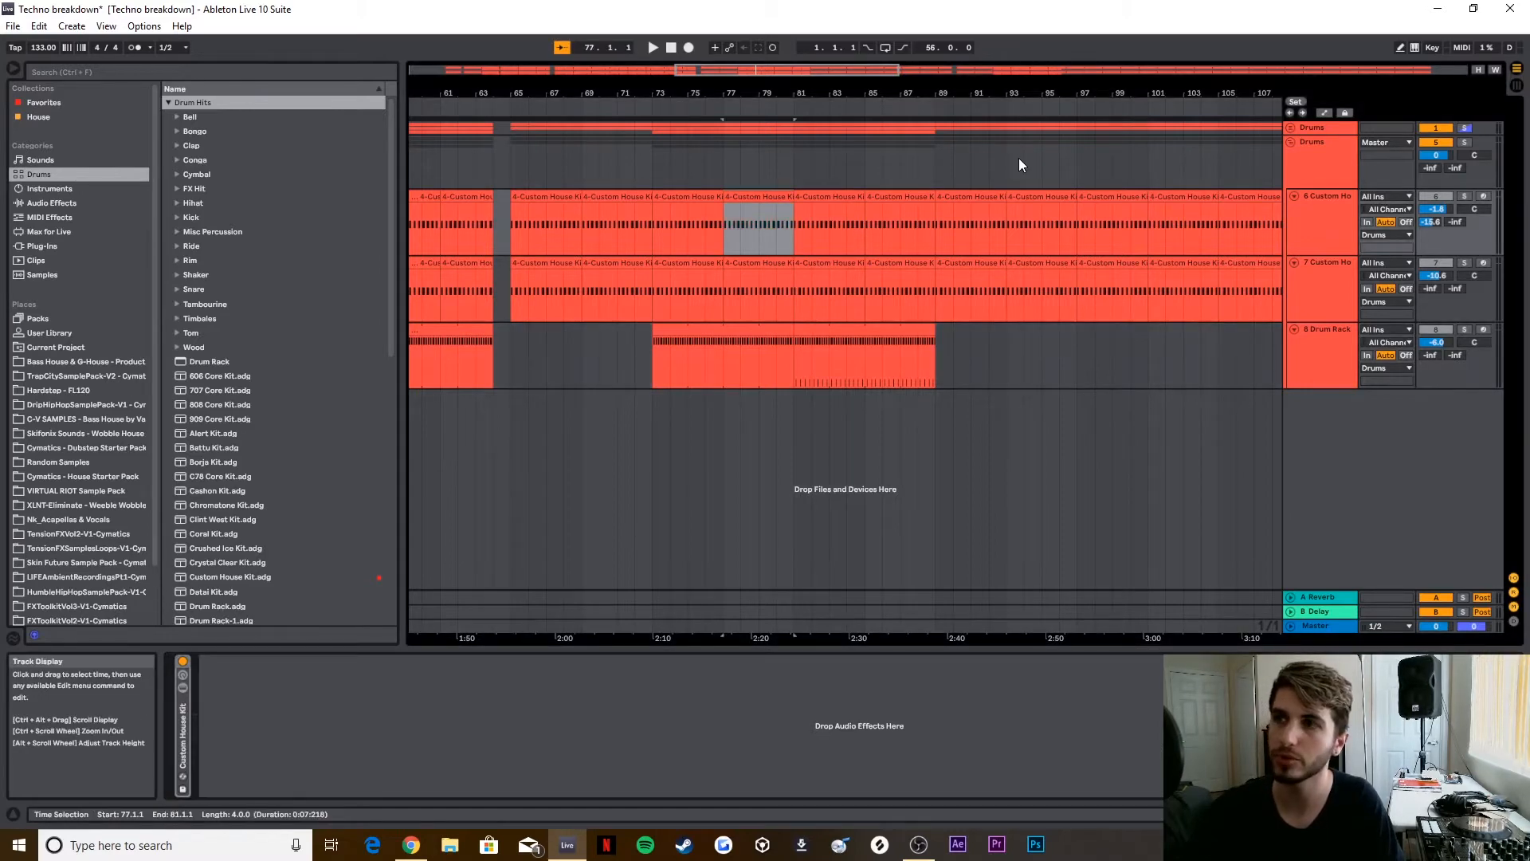
left_click(676, 198)
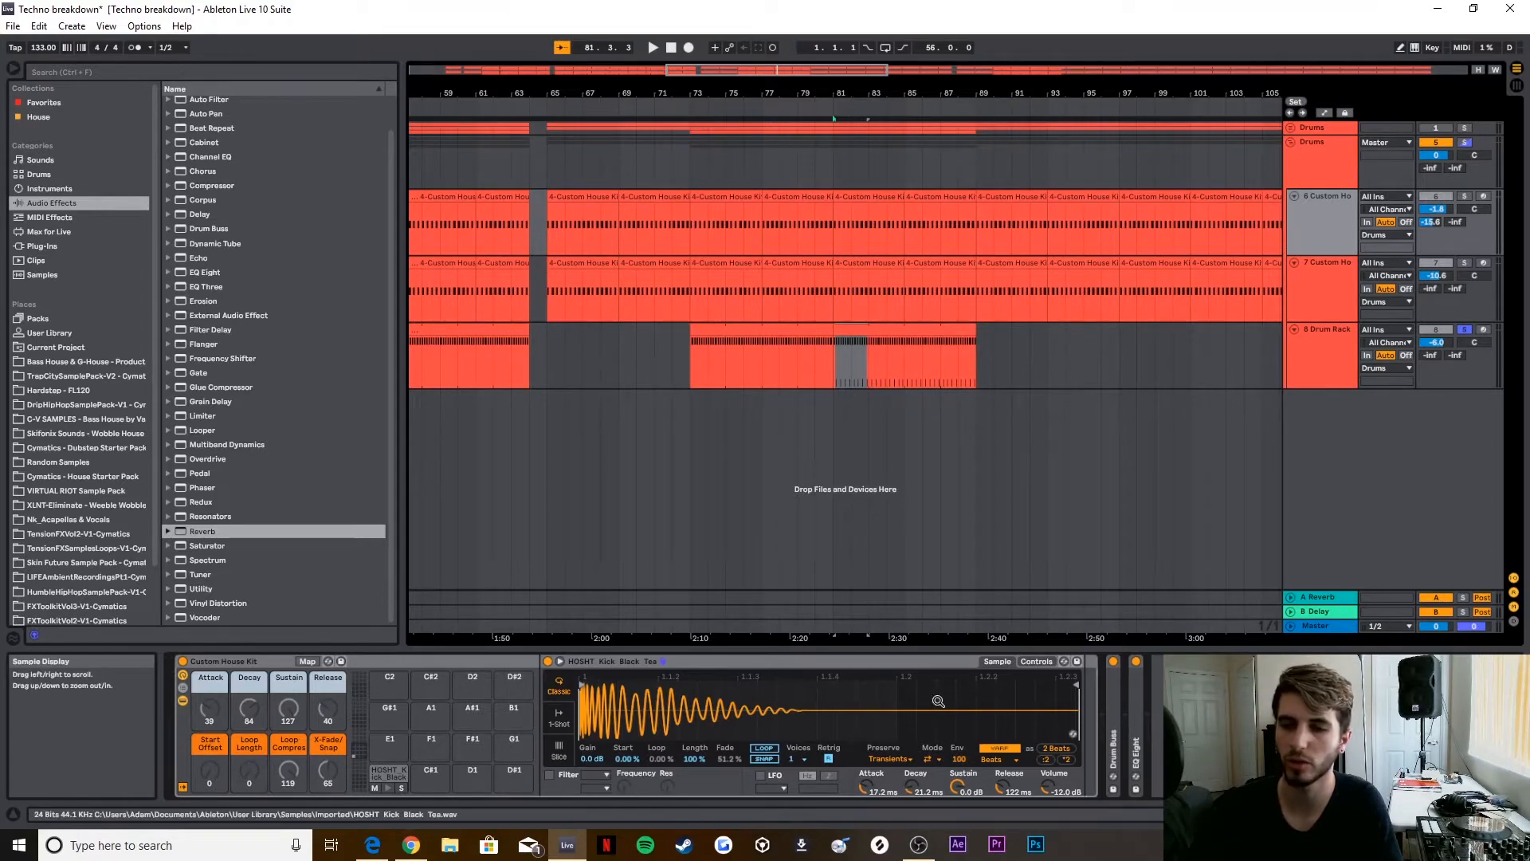
left_click(1036, 663)
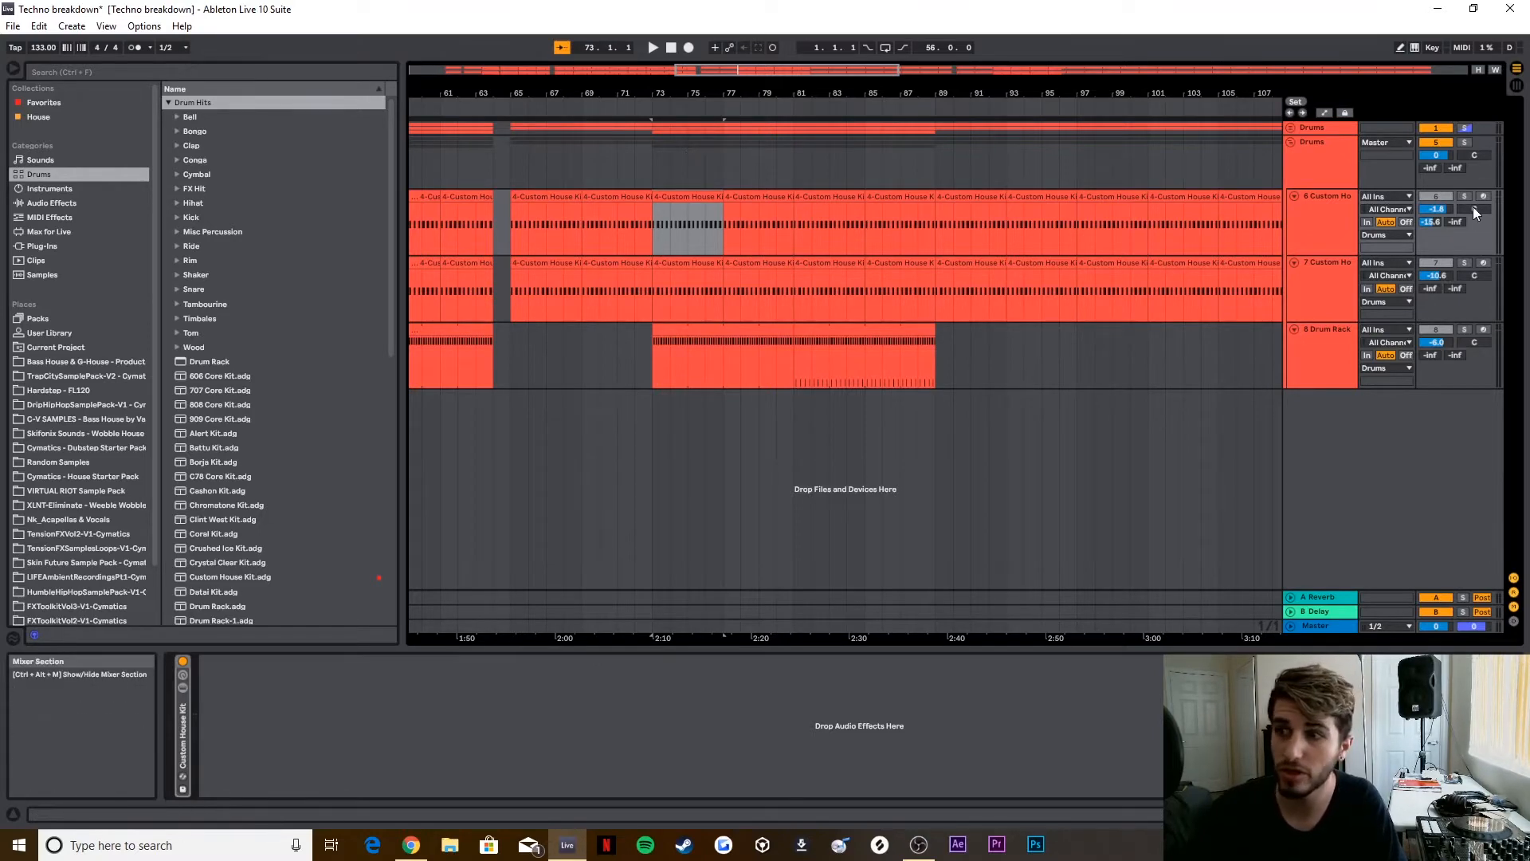
left_click(1465, 127)
left_click(1426, 598)
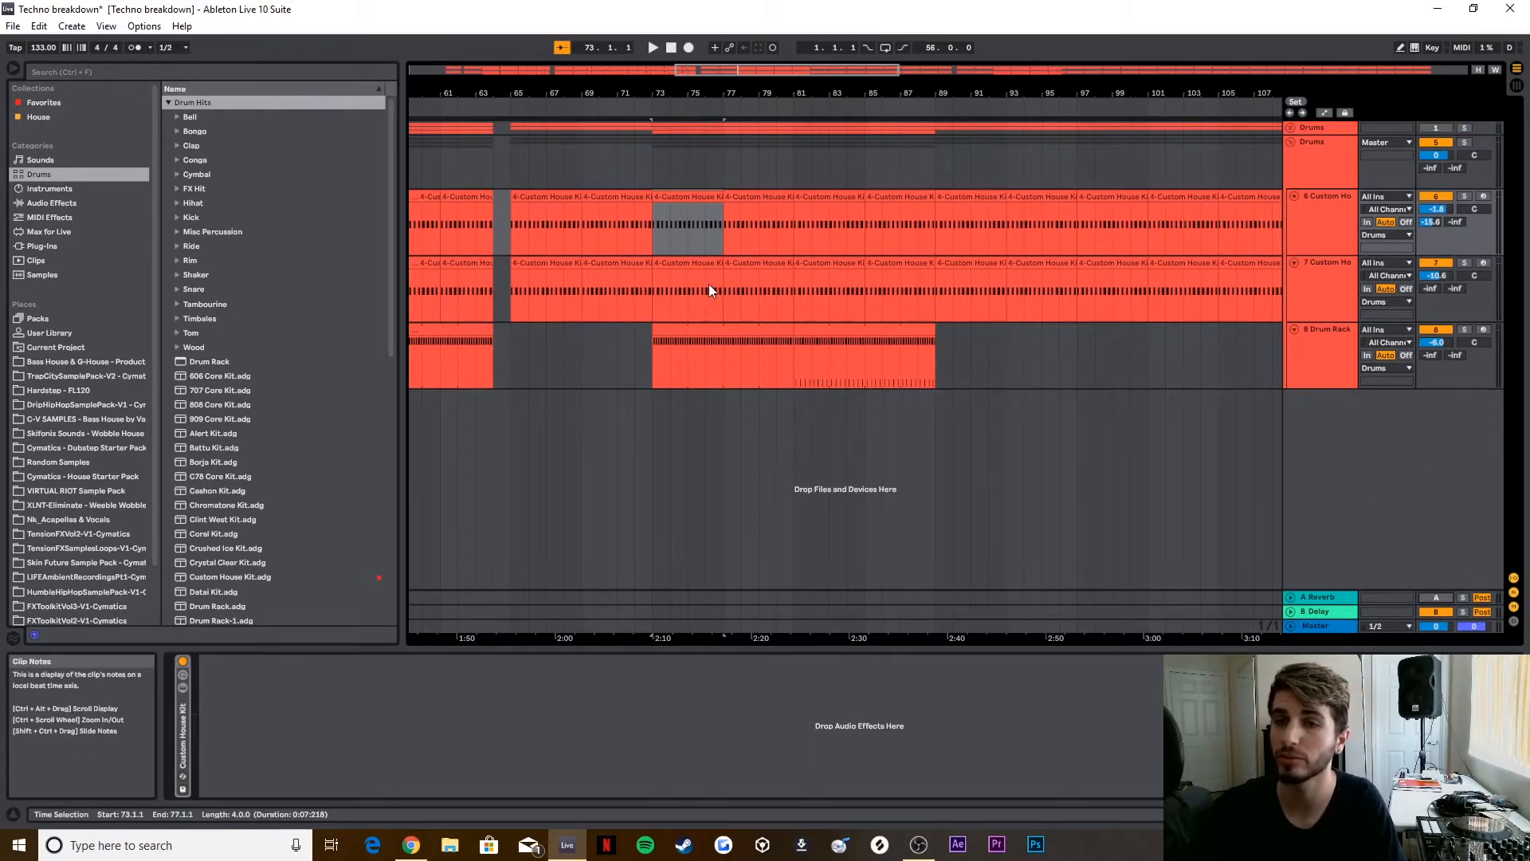
Step: Play the duplicated drums from bar 73 while checking each copied track's device chain, and stop playback
key("space")
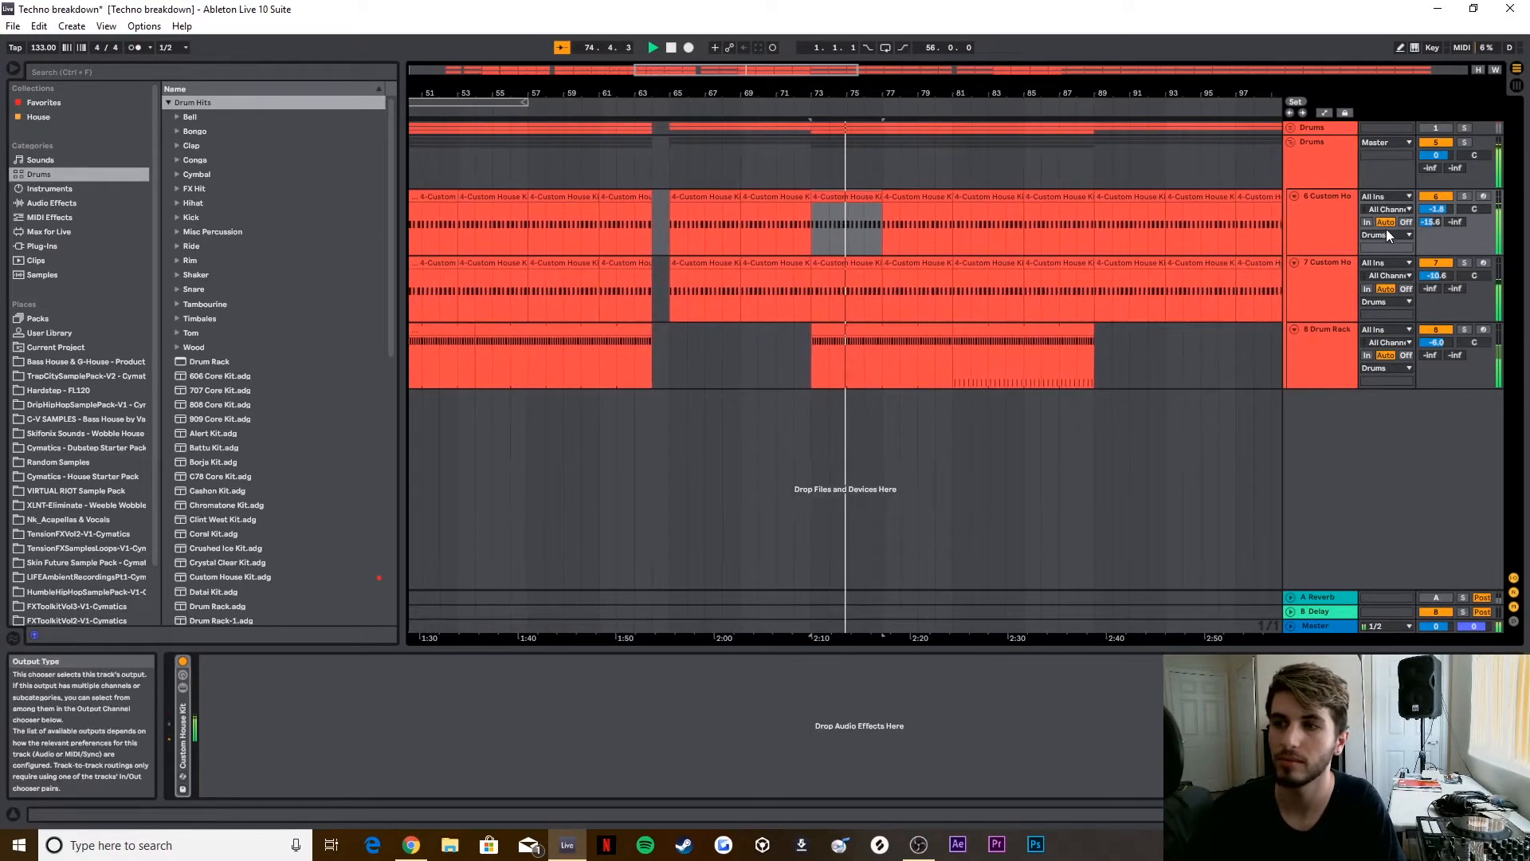
left_click(1340, 220)
left_click(1333, 285)
left_click(1332, 346)
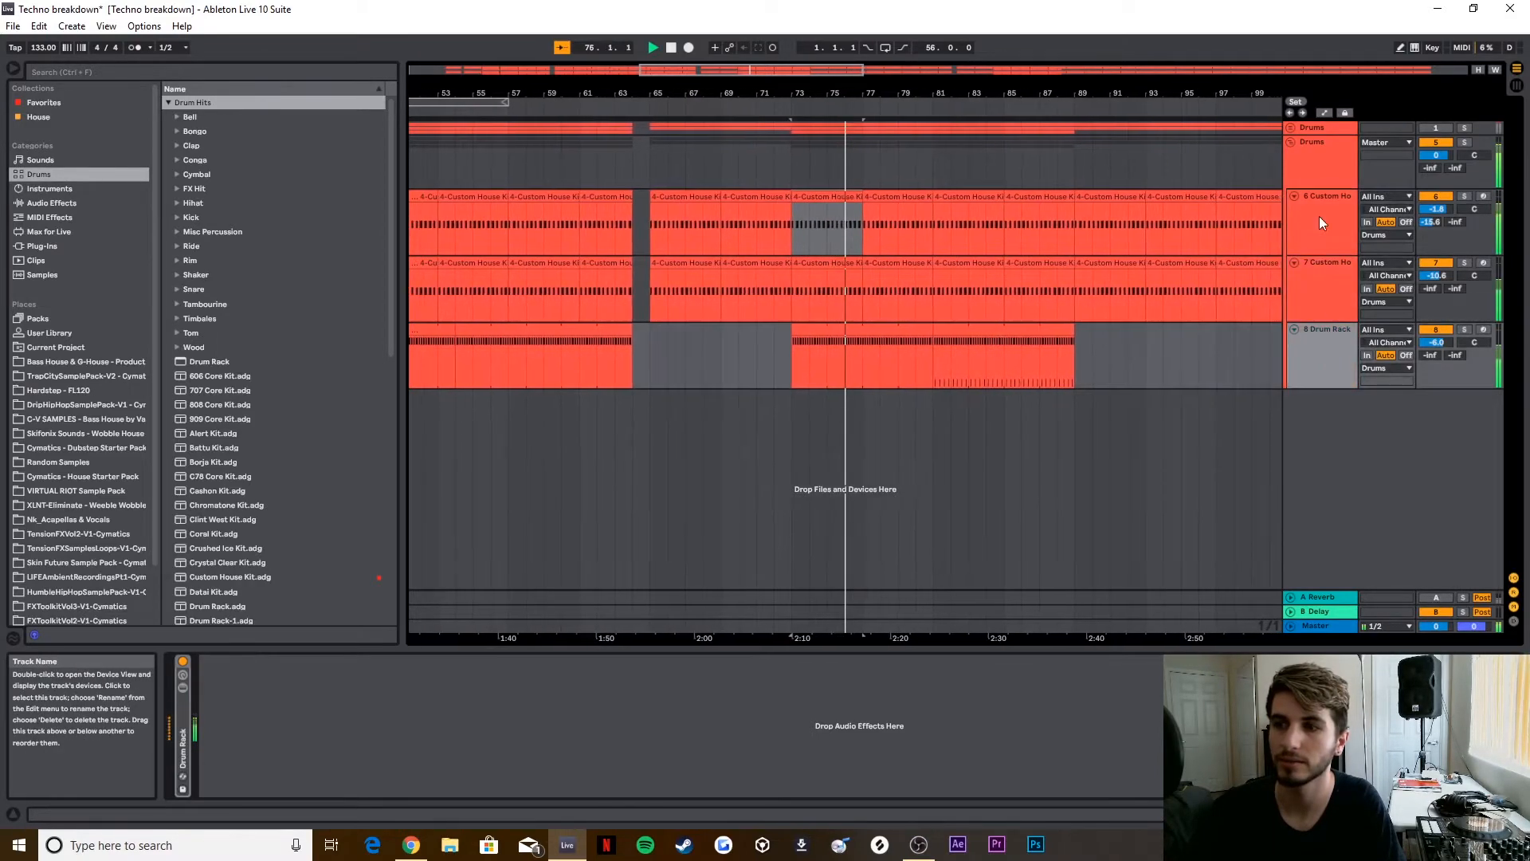
left_click(1320, 222)
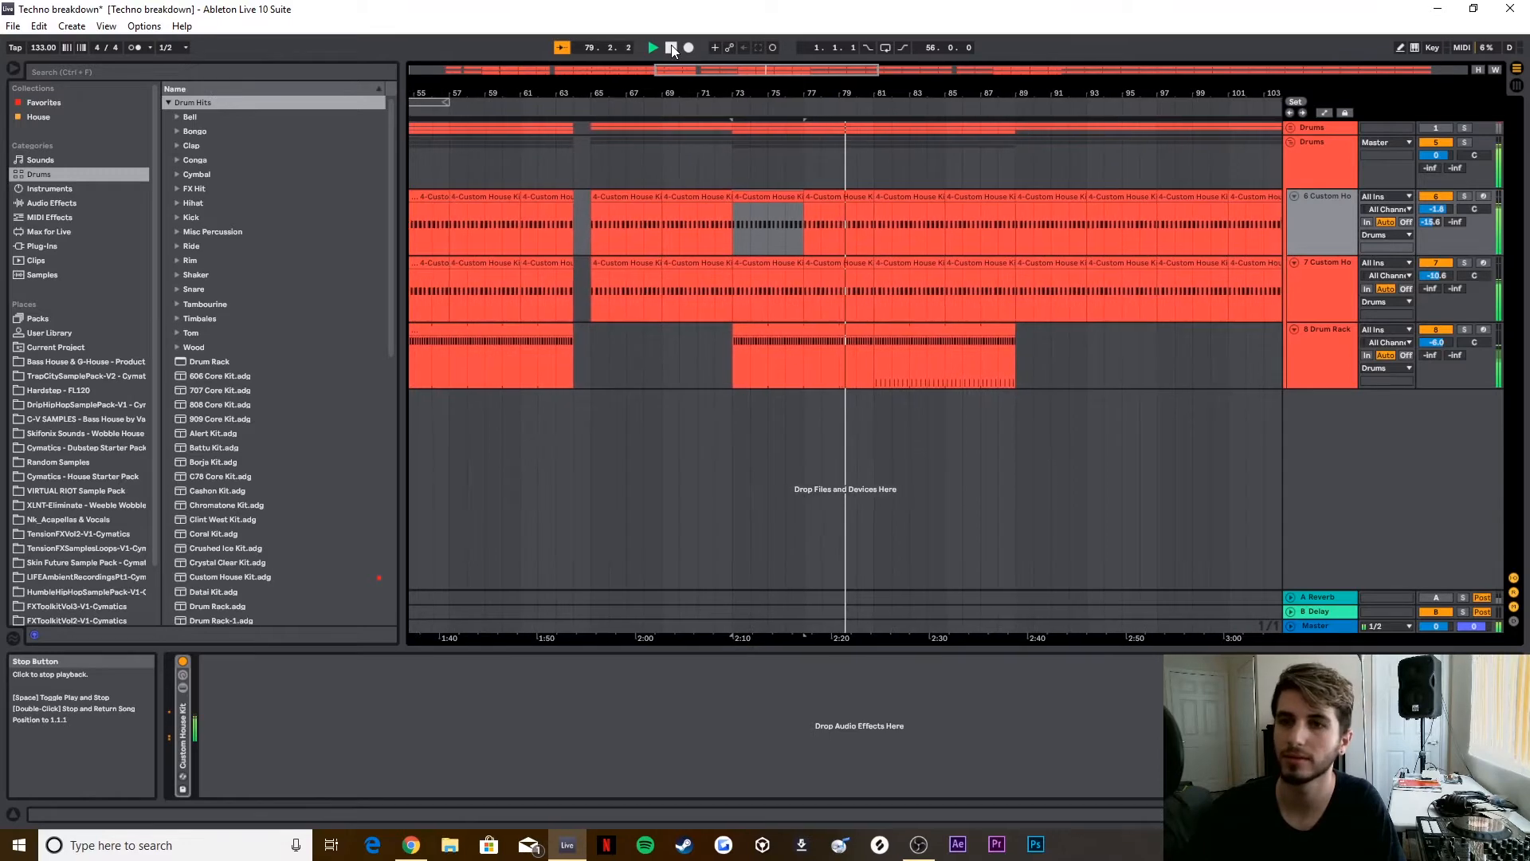
left_click(671, 48)
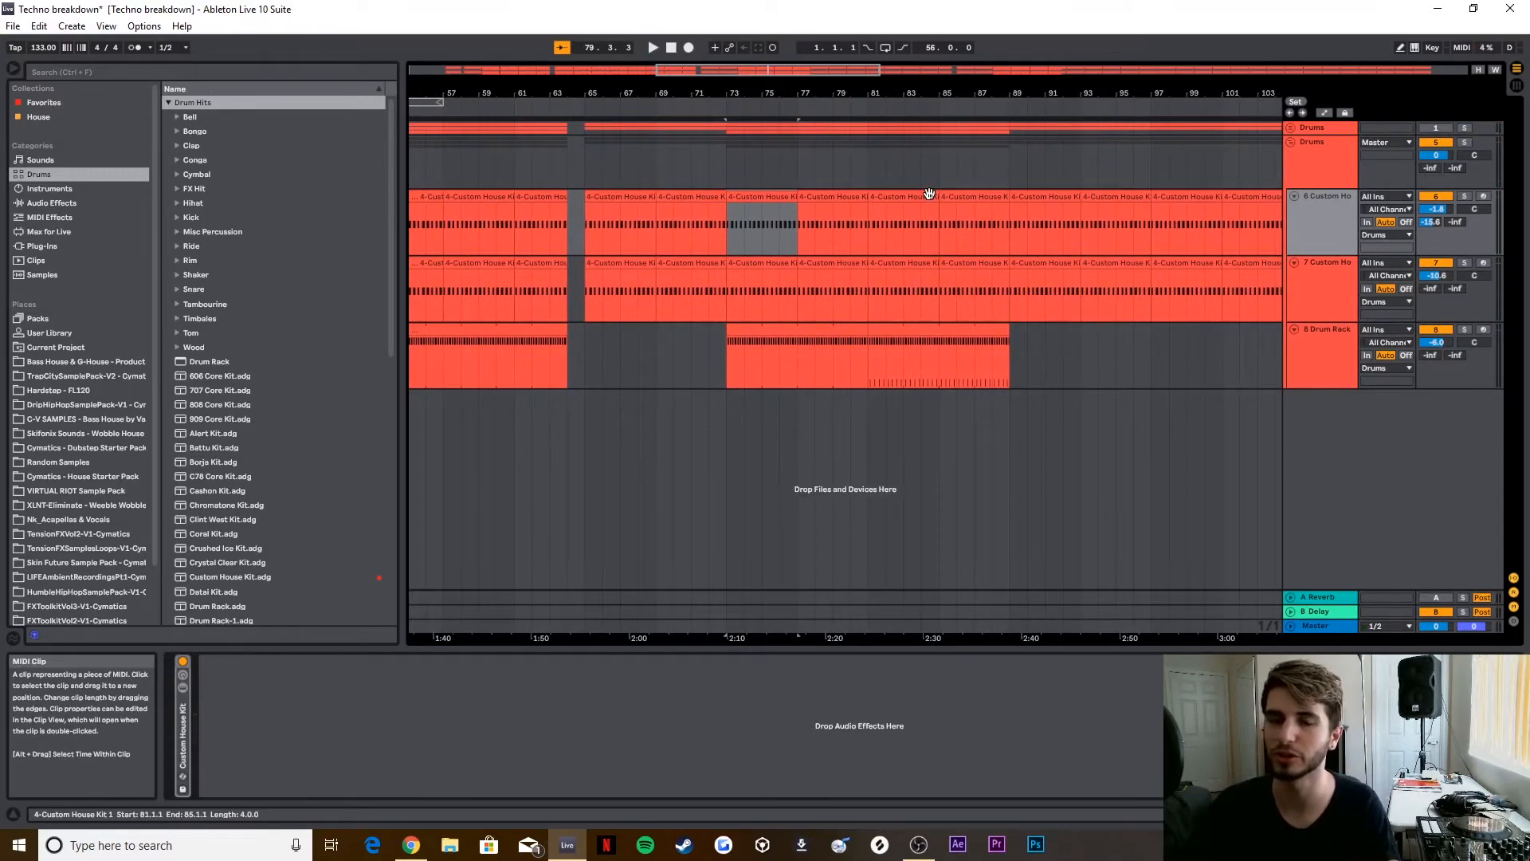
Step: Show the House collection and examine the notes of the copied kick track's clip at bar 65, returning to the track's devices
left_click(55, 117)
left_click(466, 198)
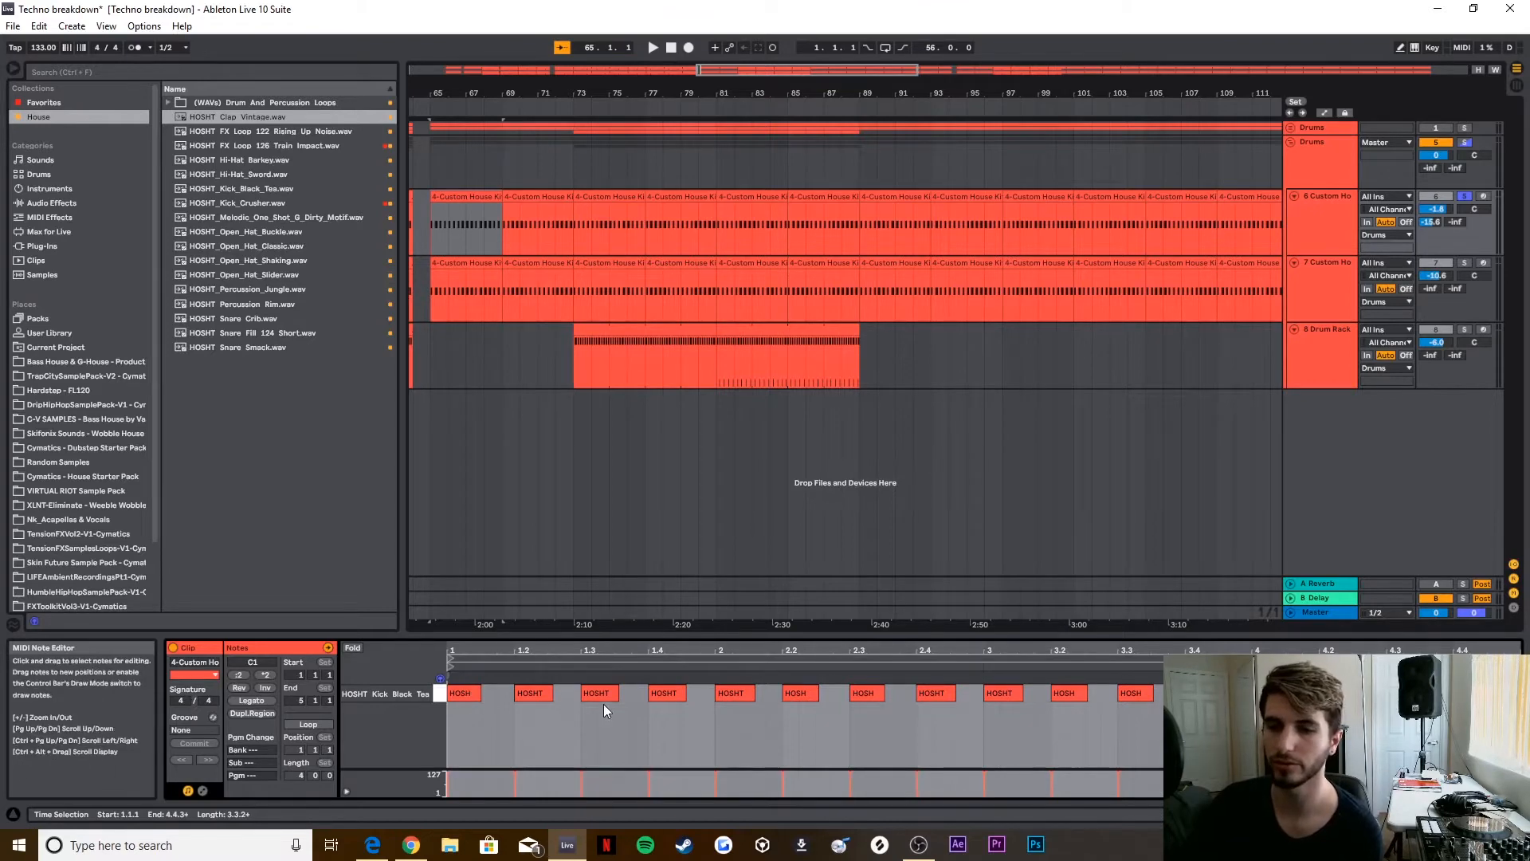
left_click(452, 558)
left_click(1309, 216)
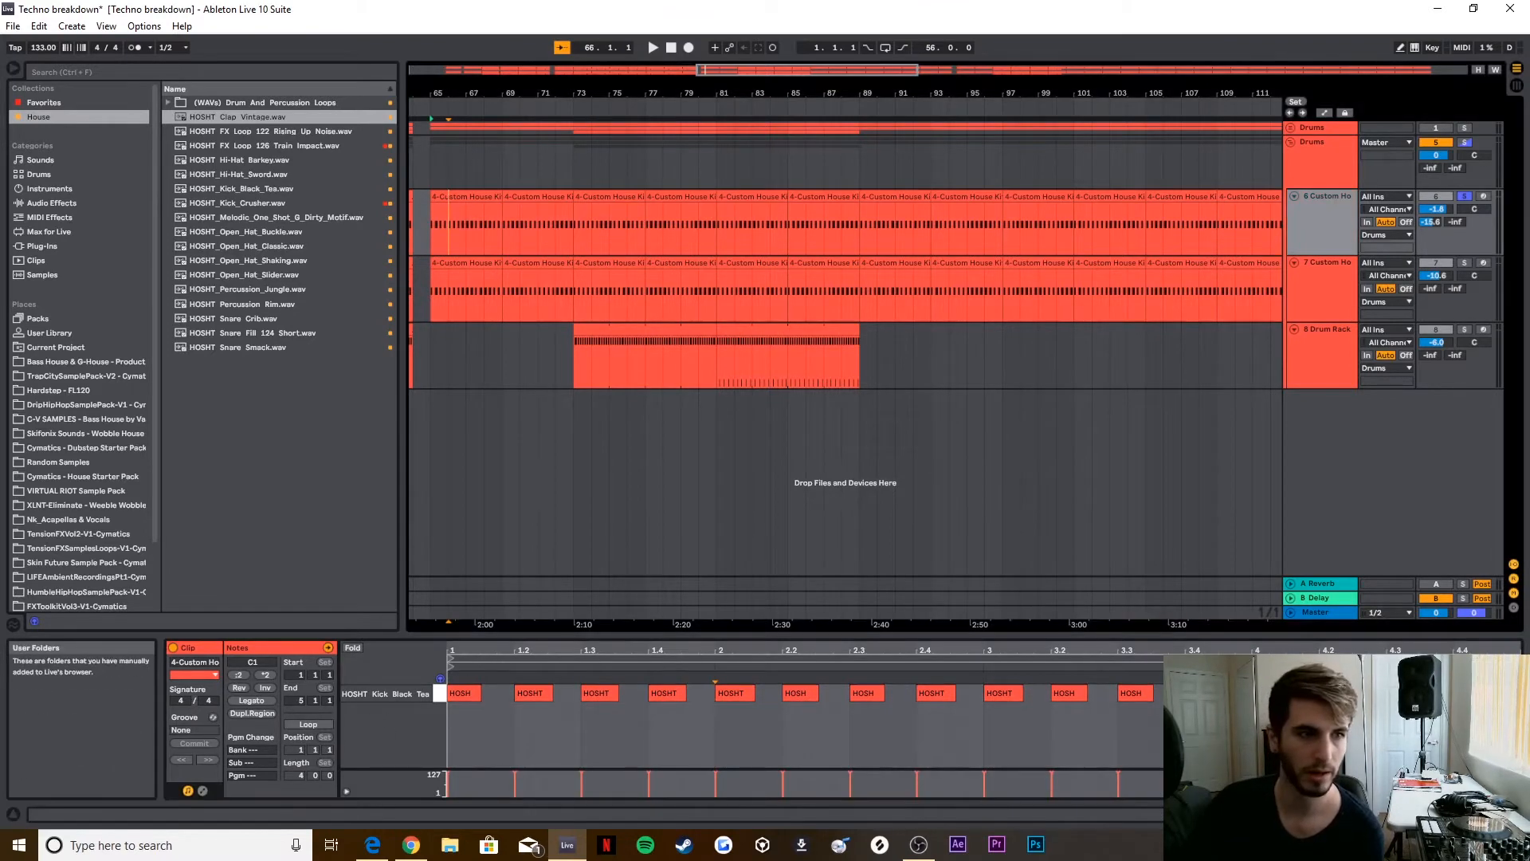
double_click(1309, 216)
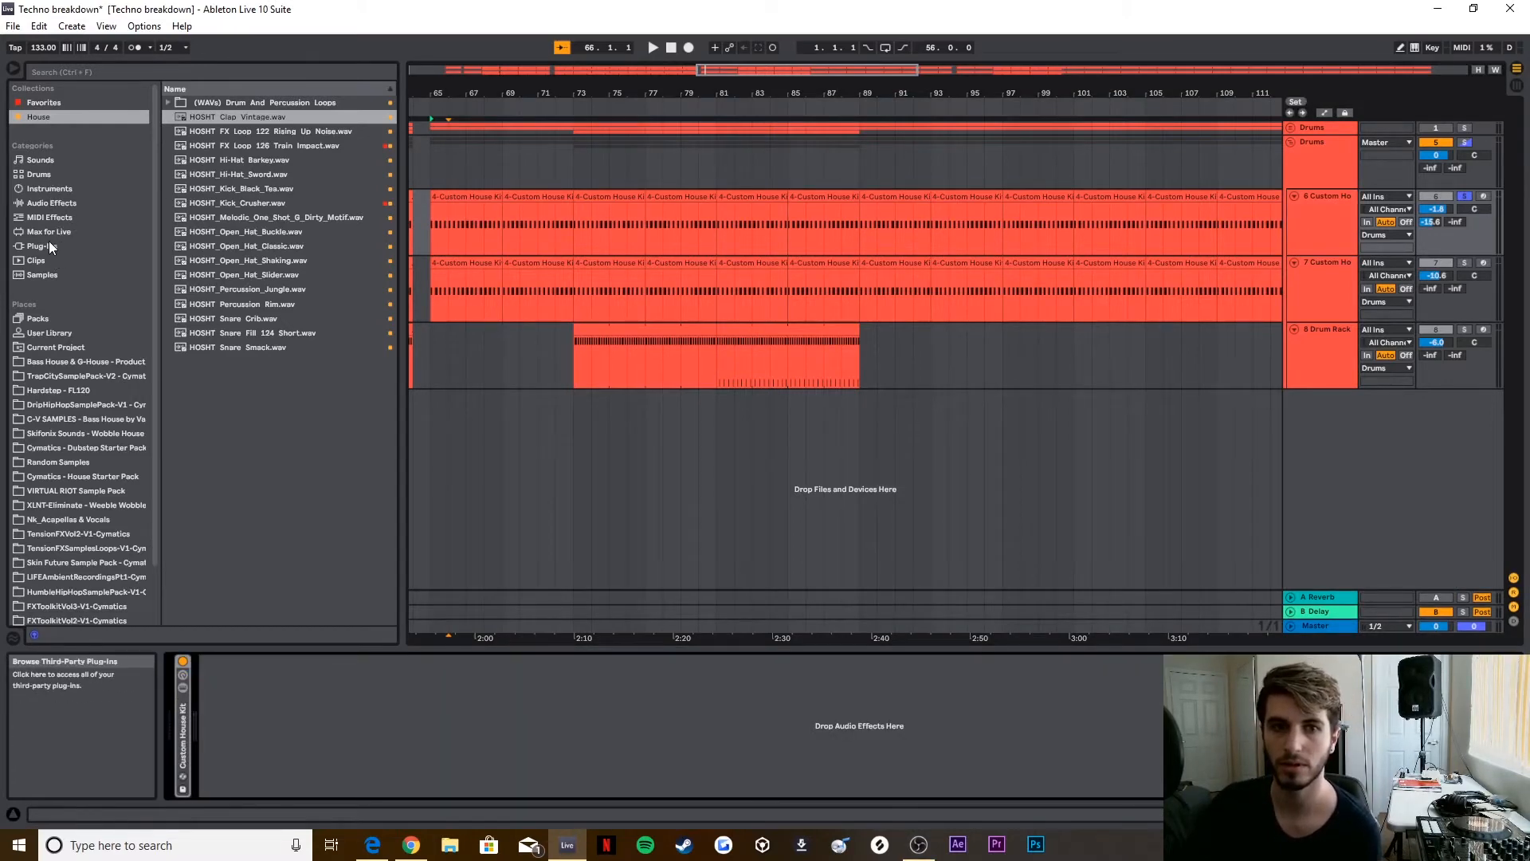
Step: Add a Drum Buss audio effect to the copied kick track and raise its Drive to 59%
left_click(49, 244)
left_click(49, 190)
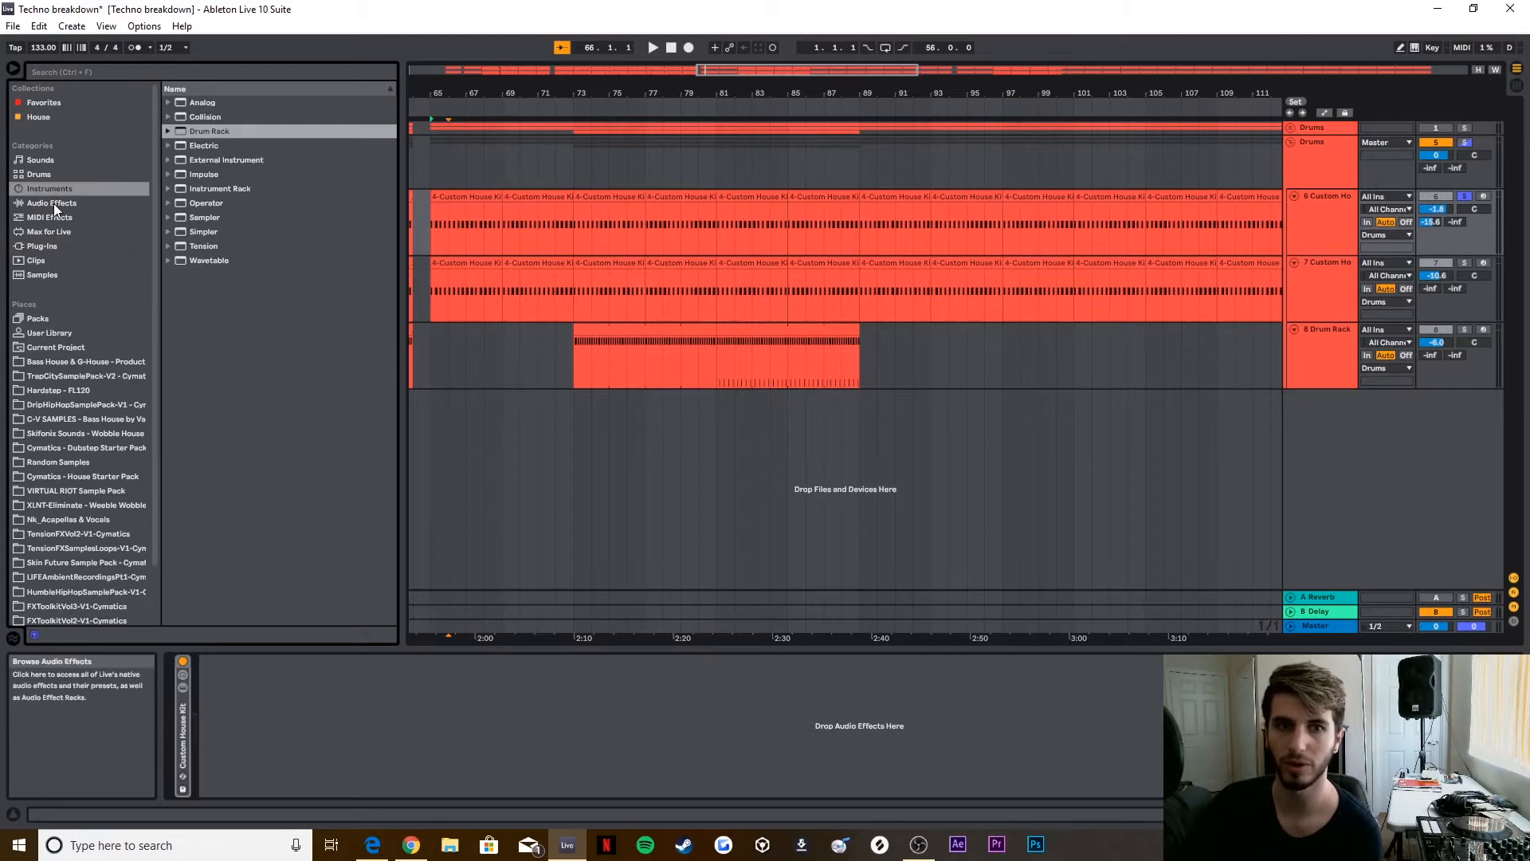
left_click(54, 203)
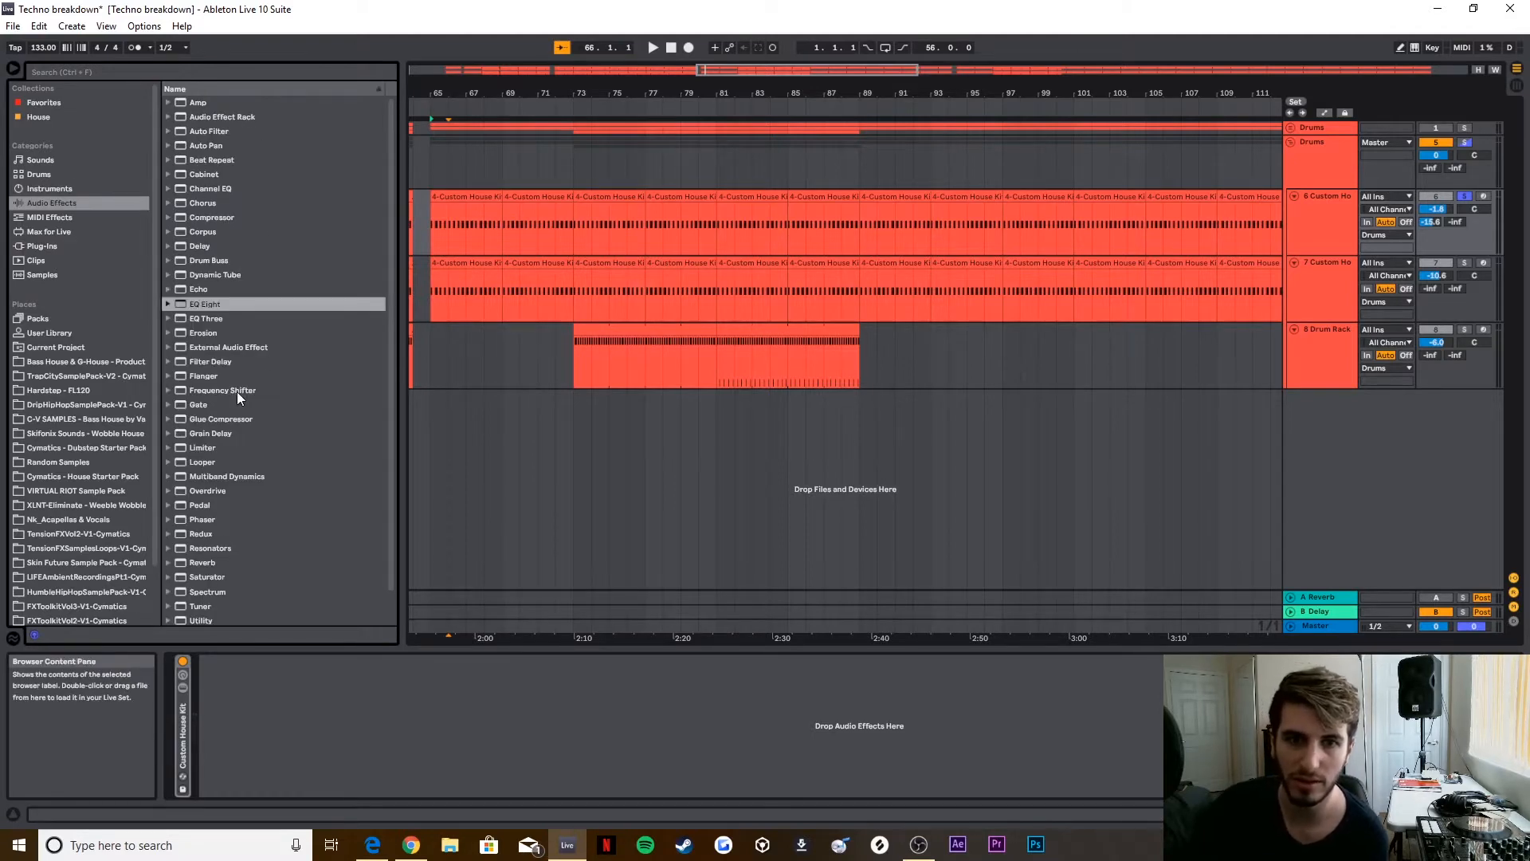
scroll(236, 489, "down", 3)
scroll(236, 434, "up", 3)
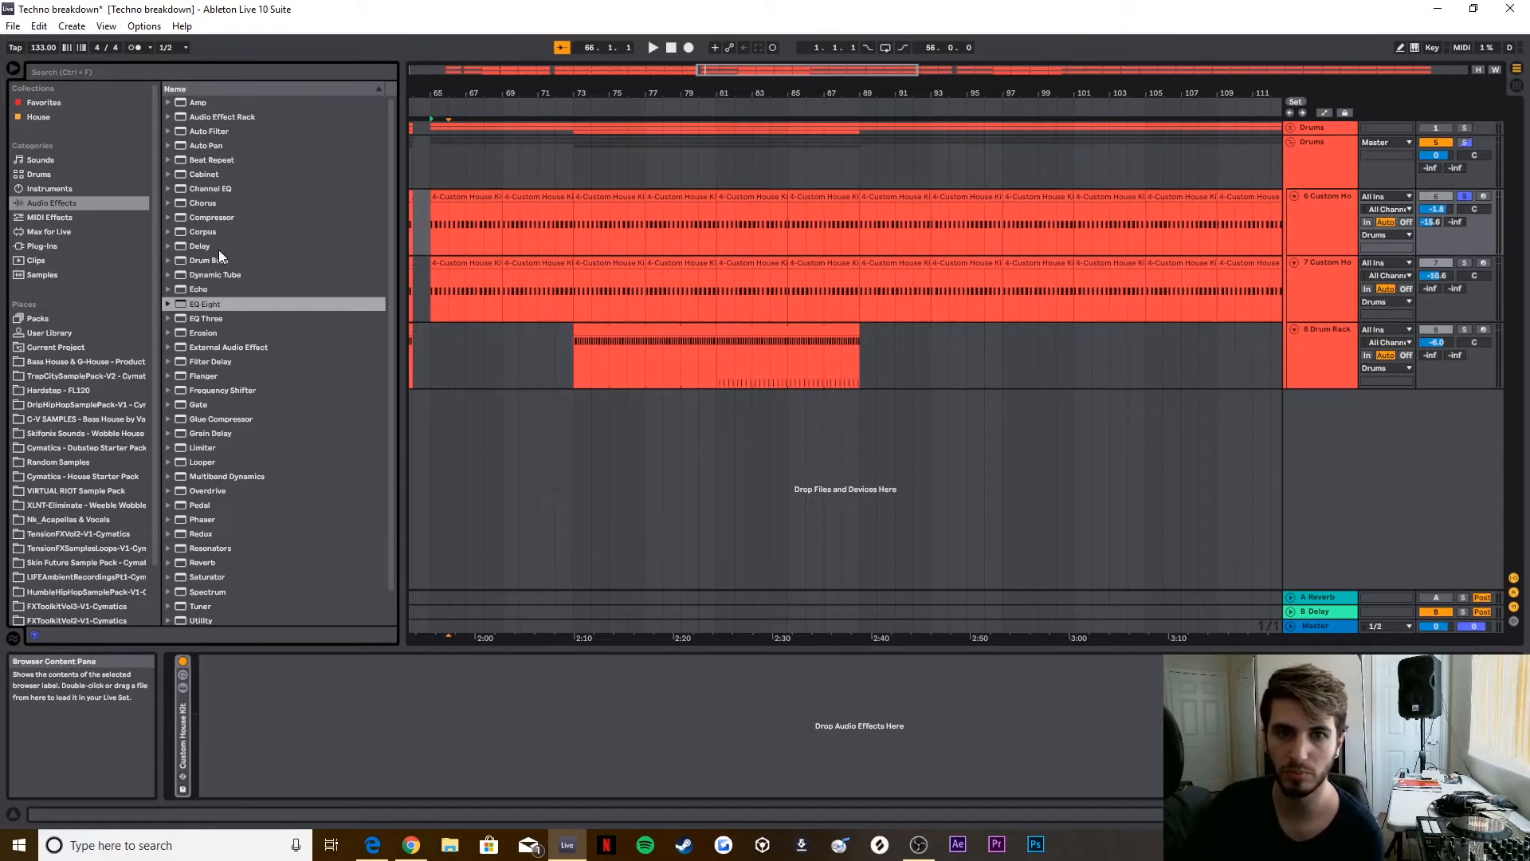
left_click_drag(217, 260, 534, 721)
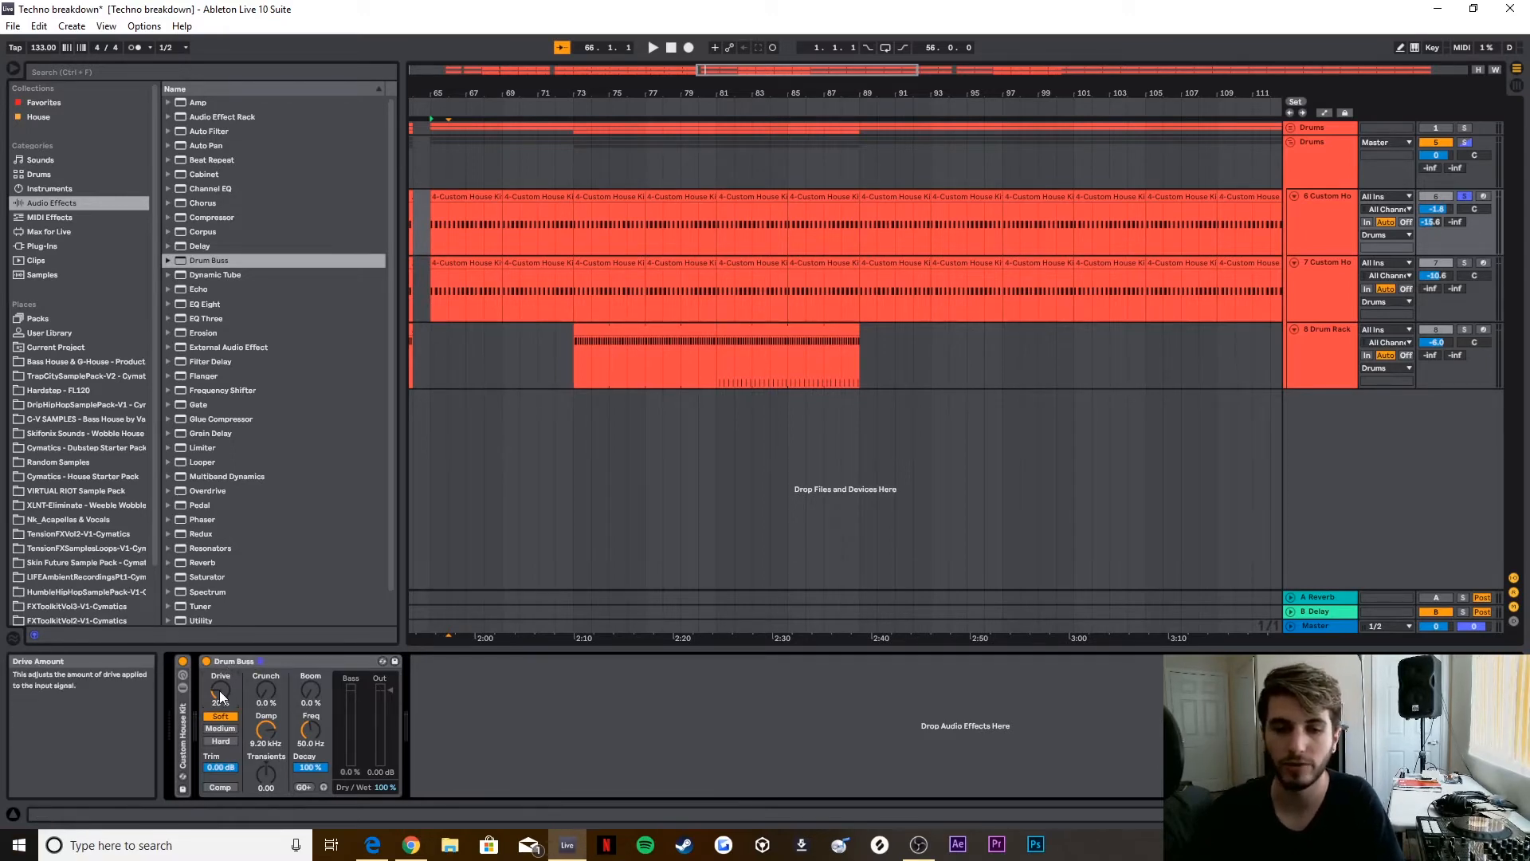
left_click_drag(222, 700, 223, 658)
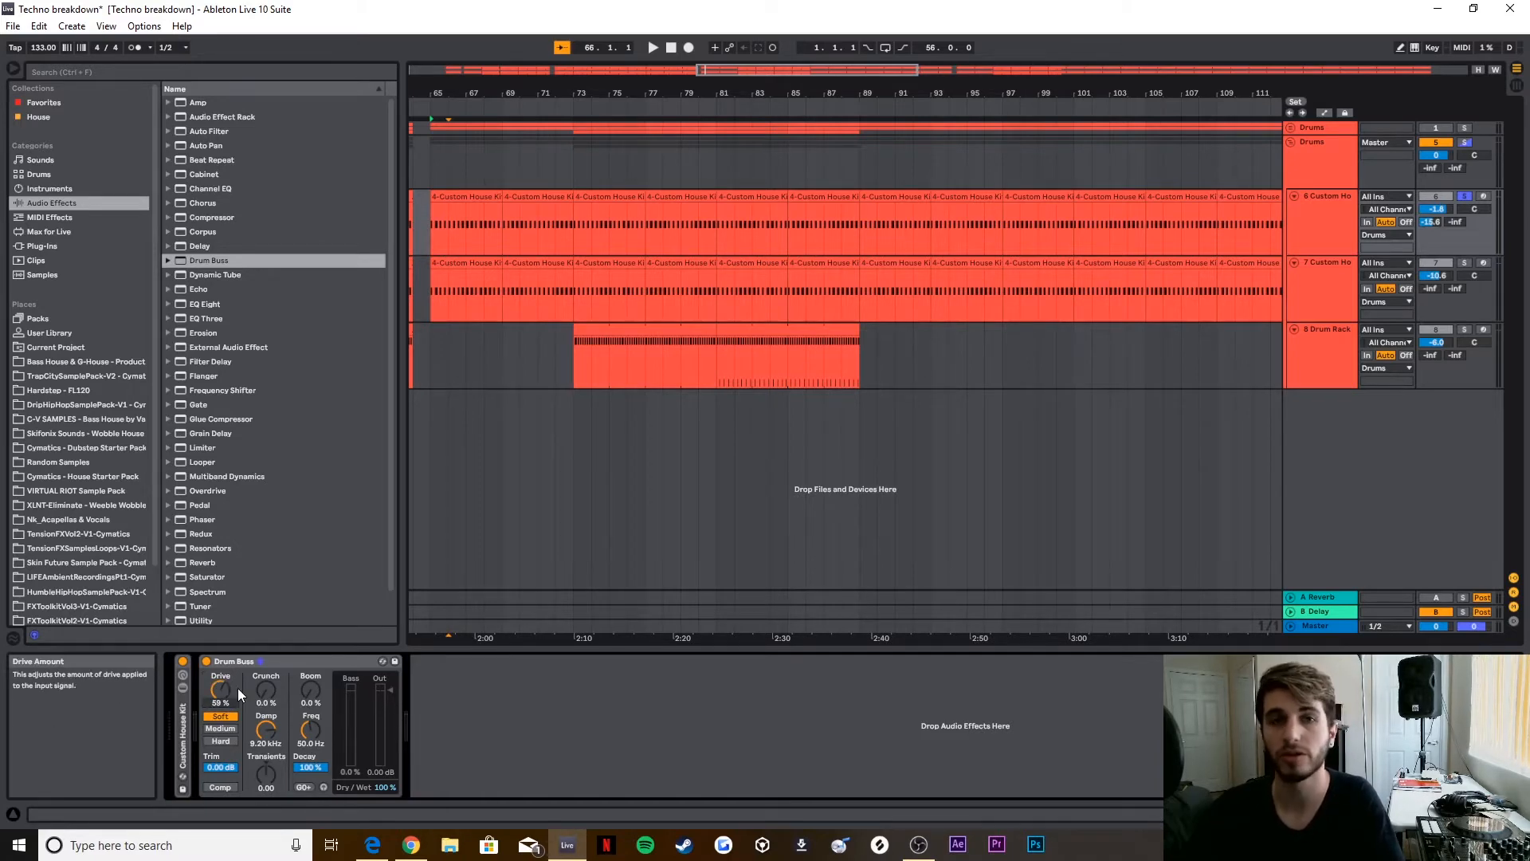
Step: Play the copied kick from about bar 66, bypassing and re-enabling Drum Buss to compare the sound, and stop playback
left_click(507, 107)
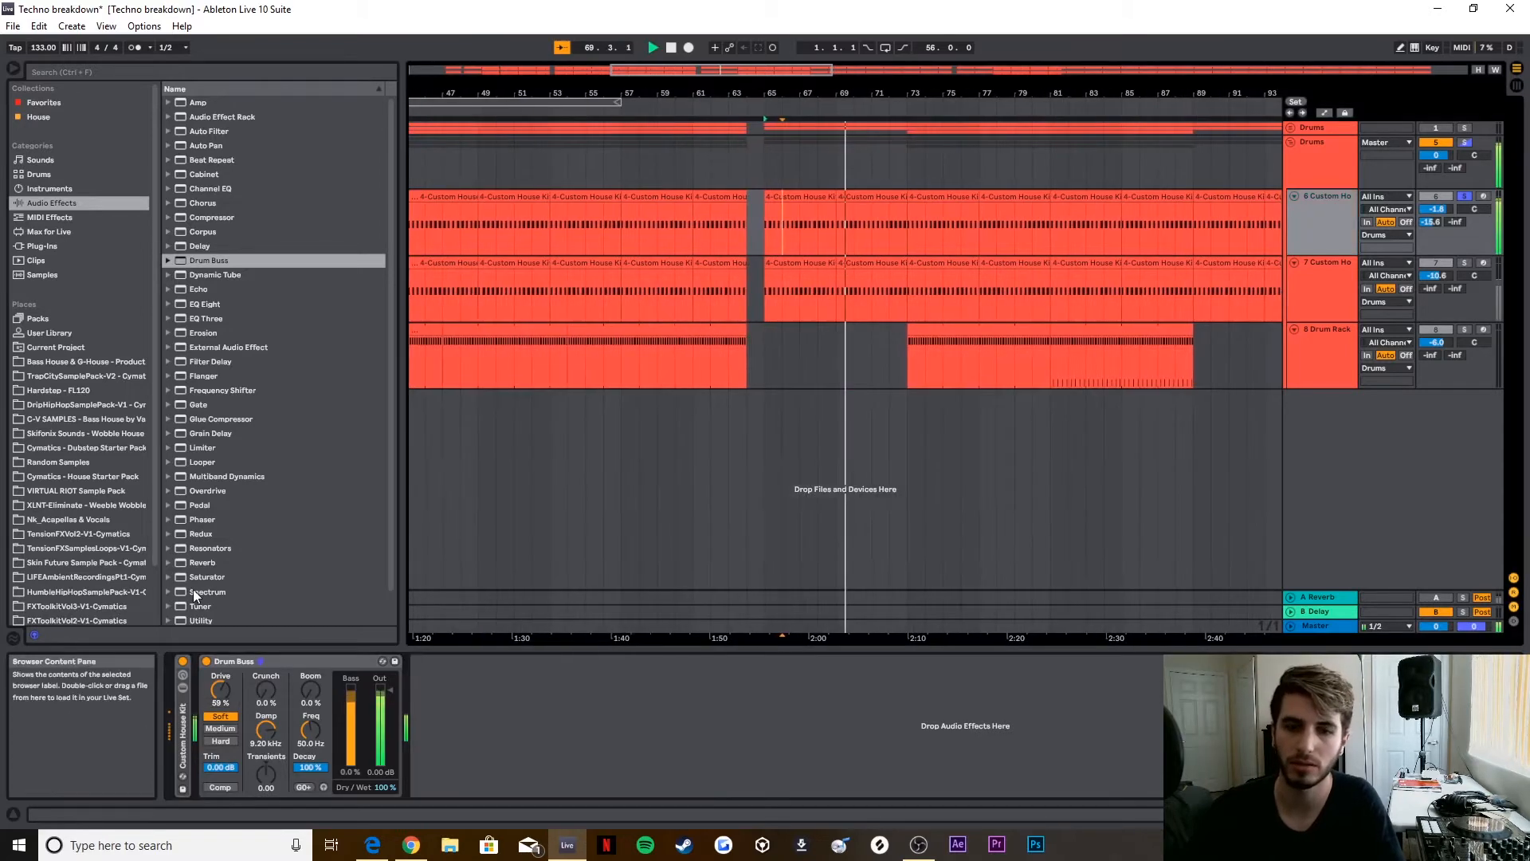
left_click(206, 661)
left_click(207, 661)
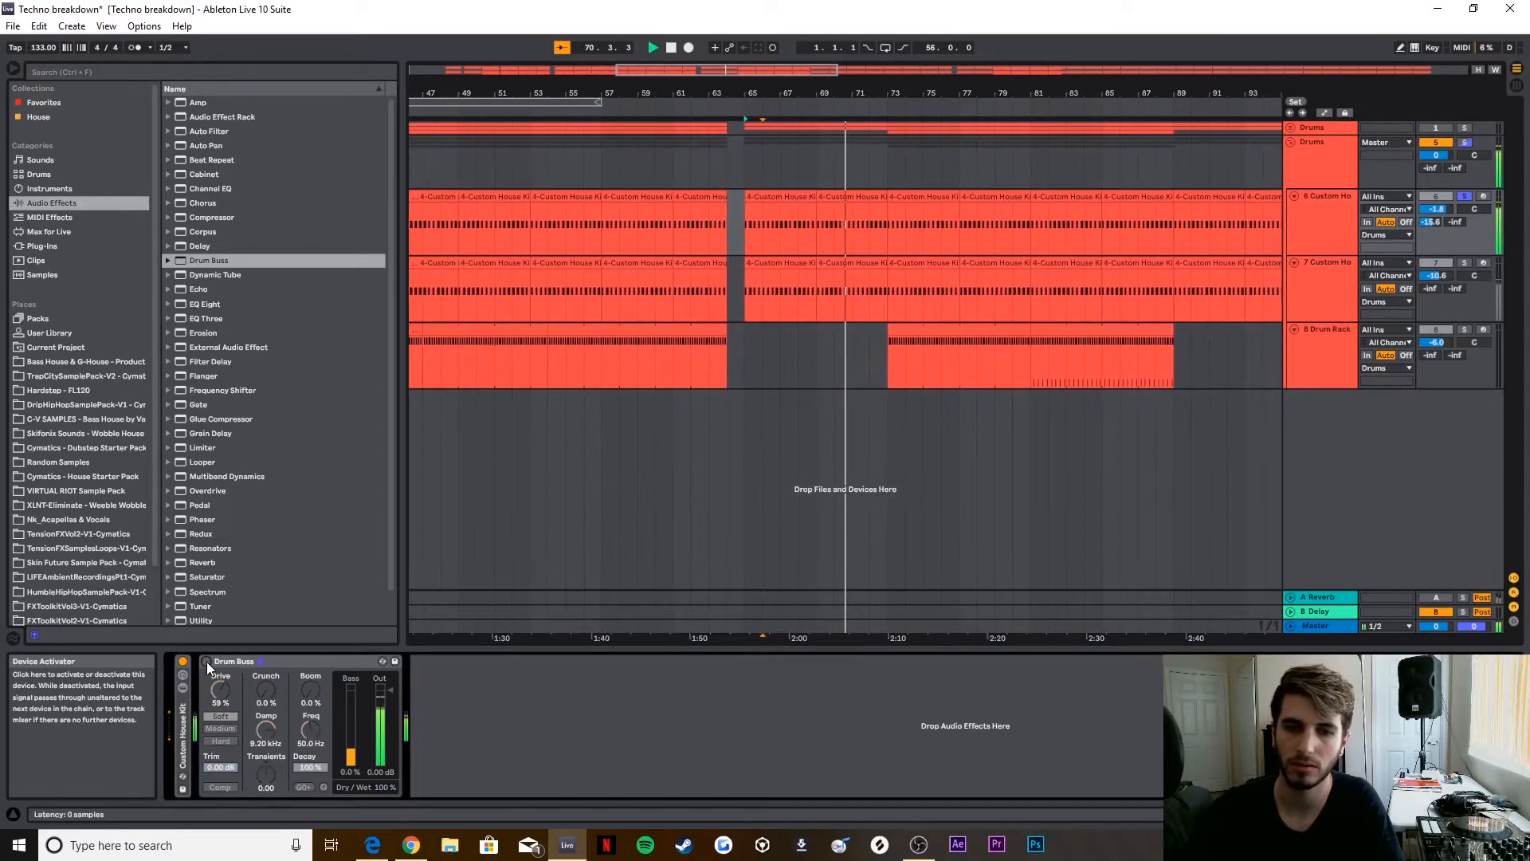
left_click(671, 47)
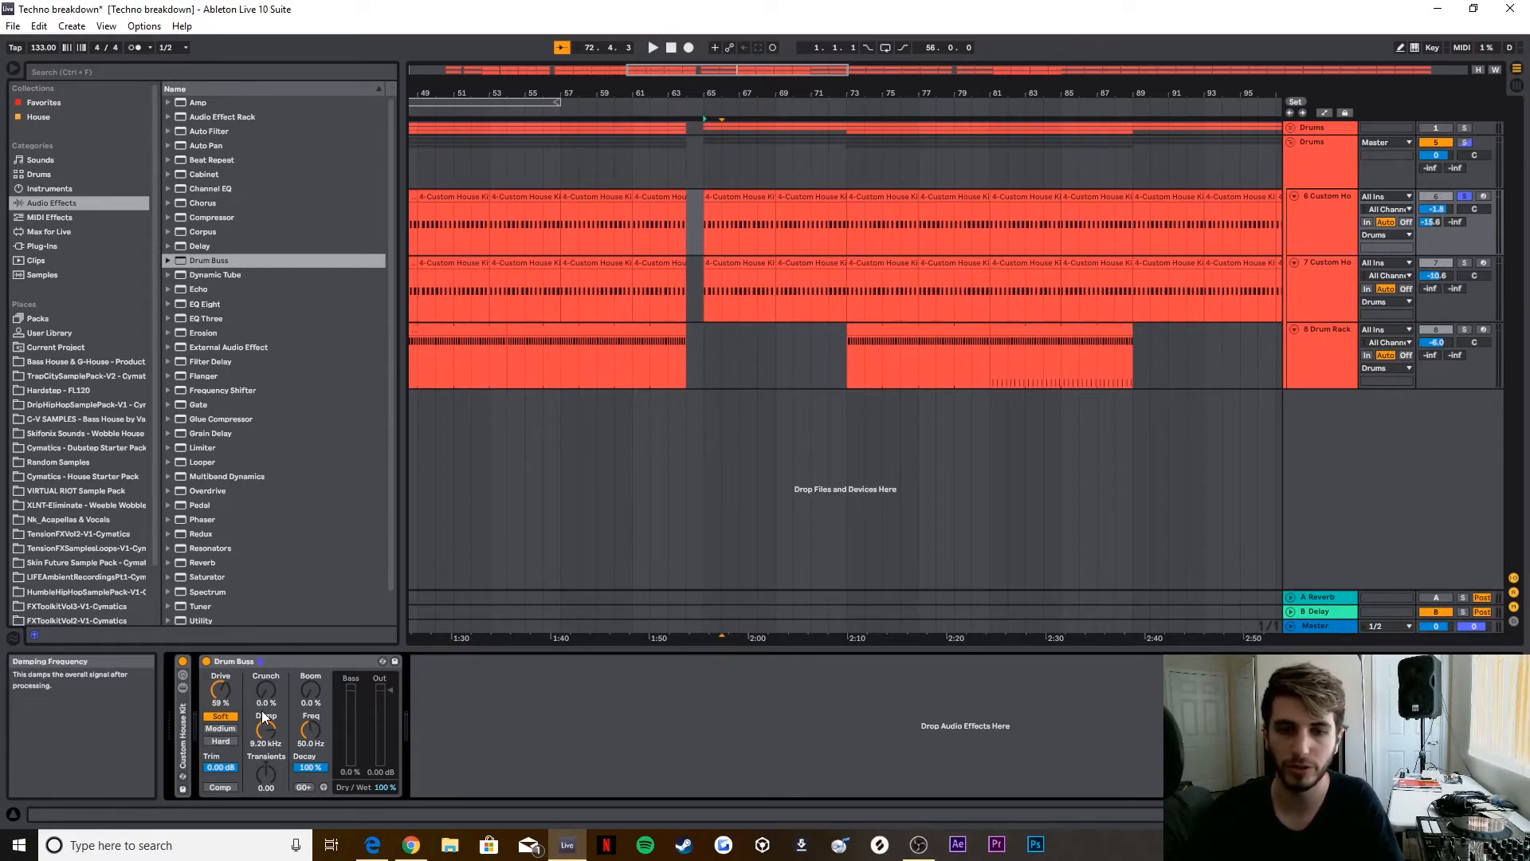
Step: Set Drum Buss distortion to Medium, Crunch to 51% and Damp to 2.73 kHz, auditioning the kick after the changes
left_click(221, 730)
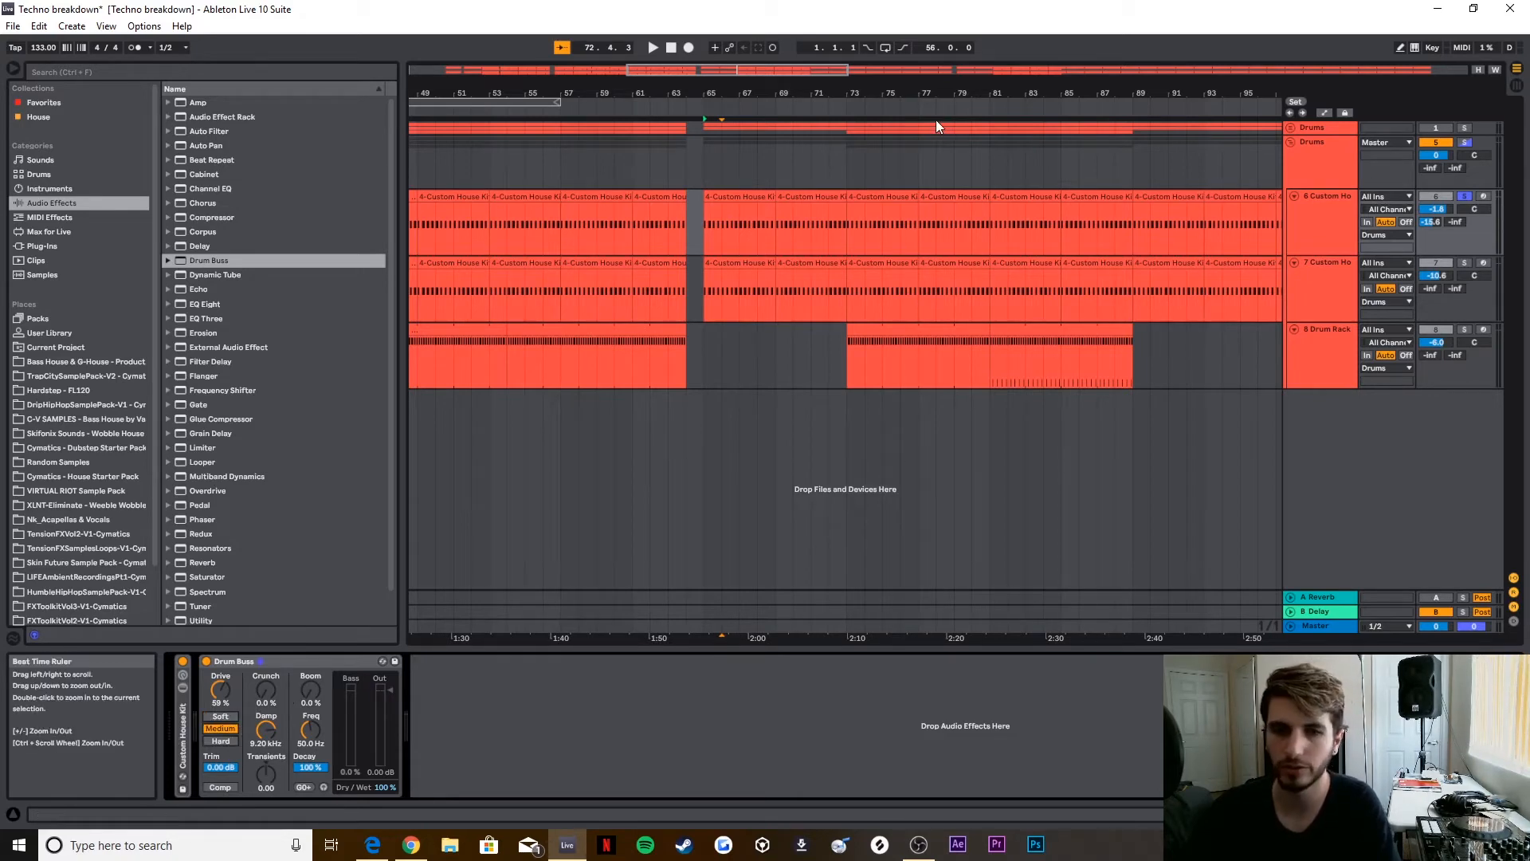
left_click_drag(266, 690, 267, 661)
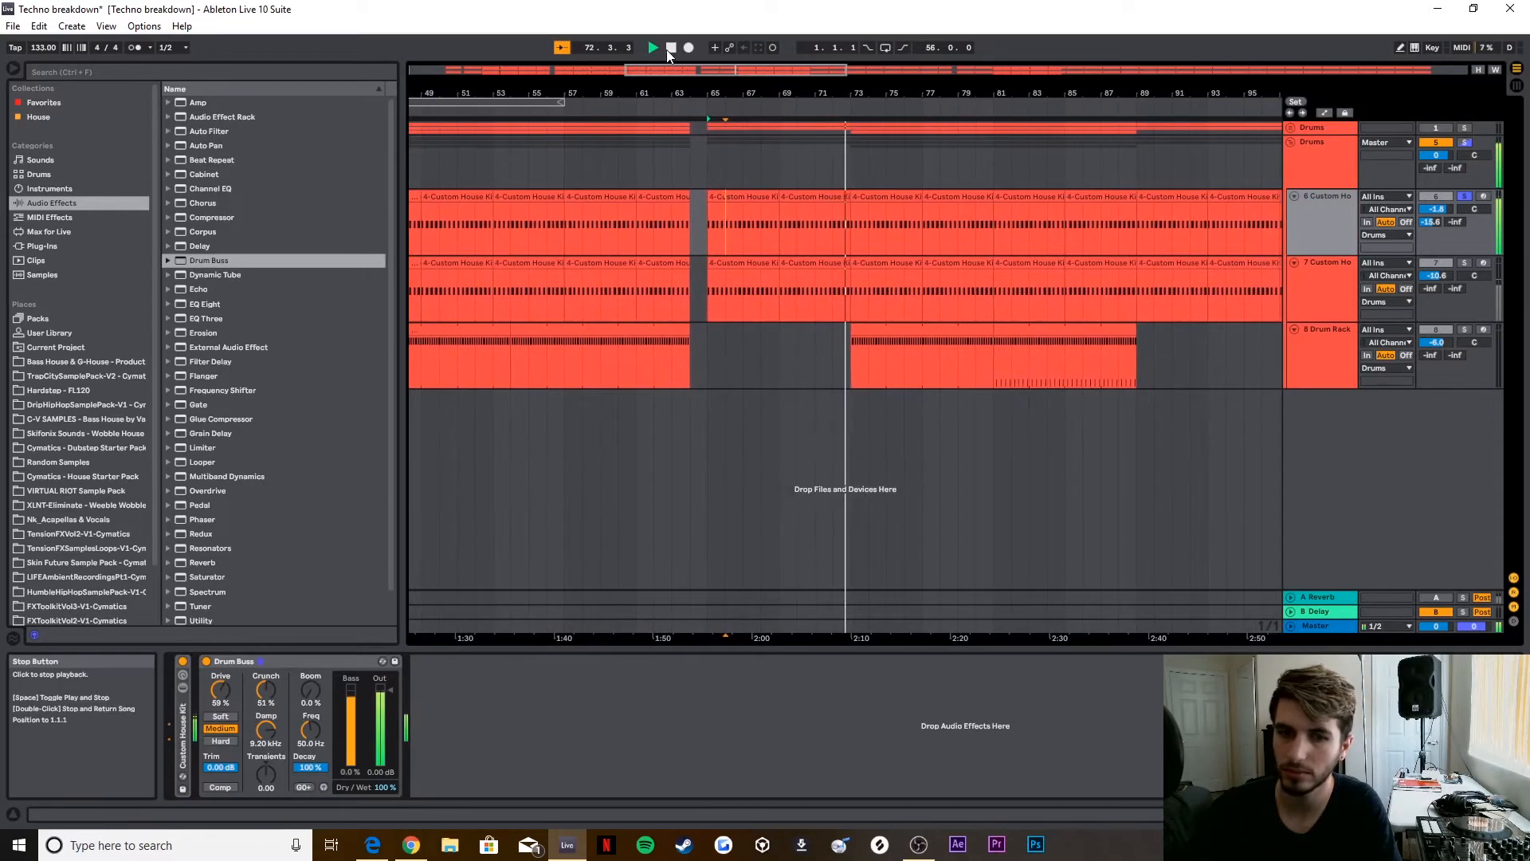
left_click(670, 48)
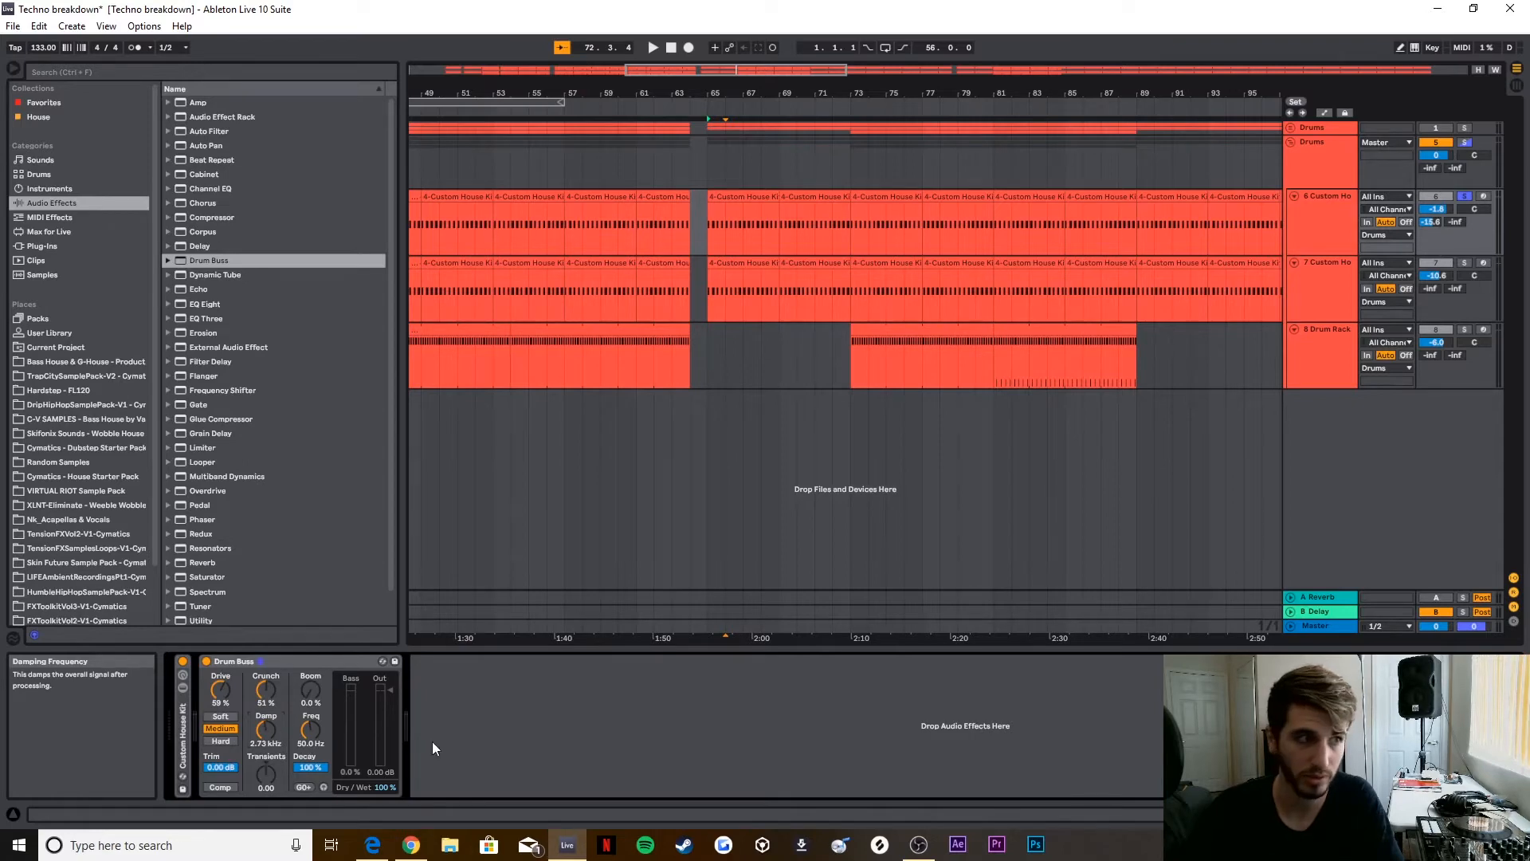
key("space")
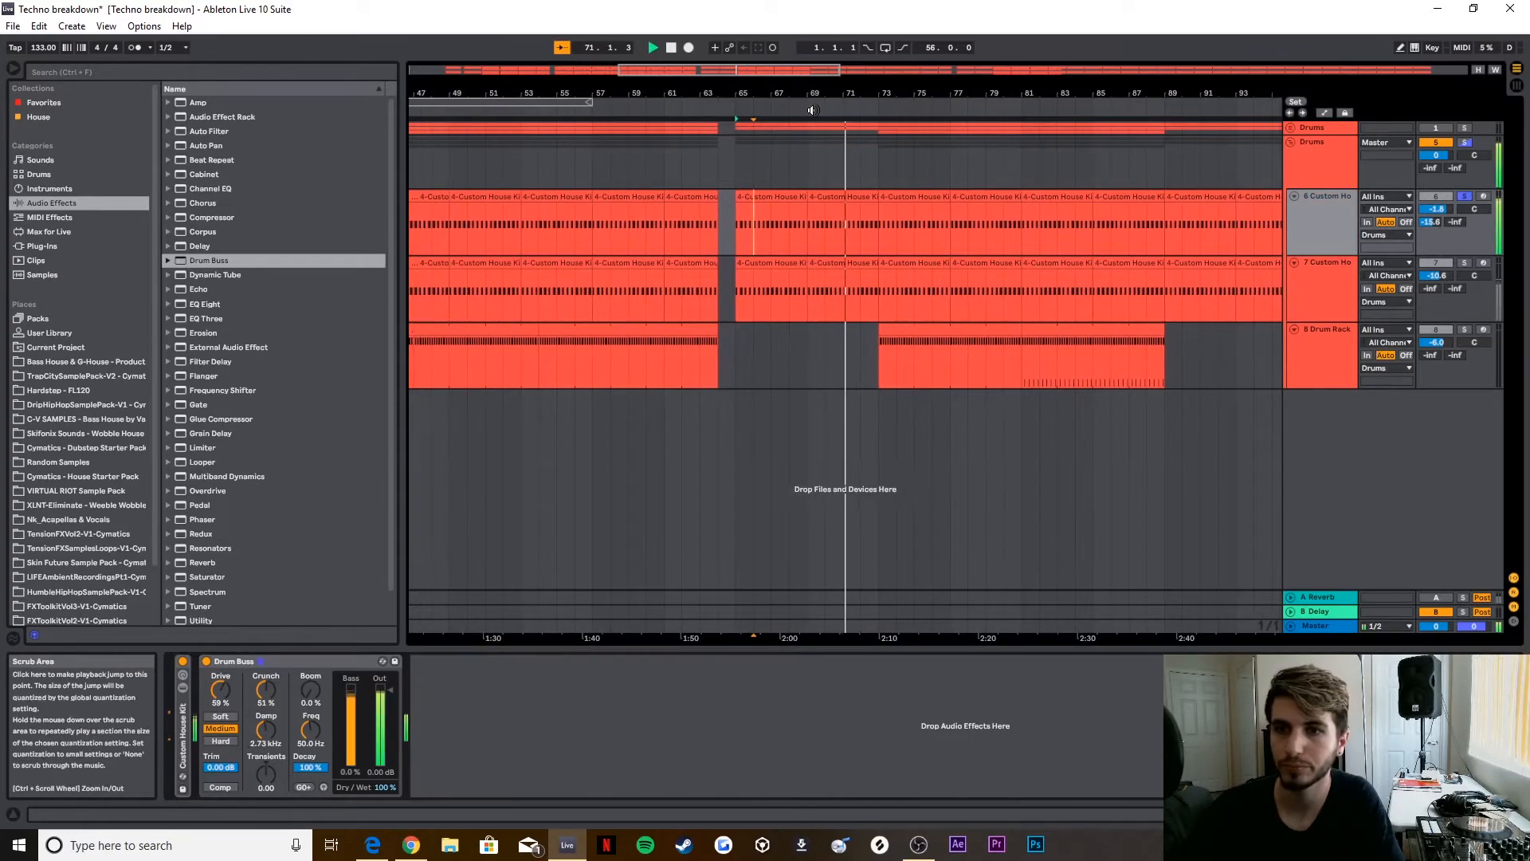
left_click(671, 48)
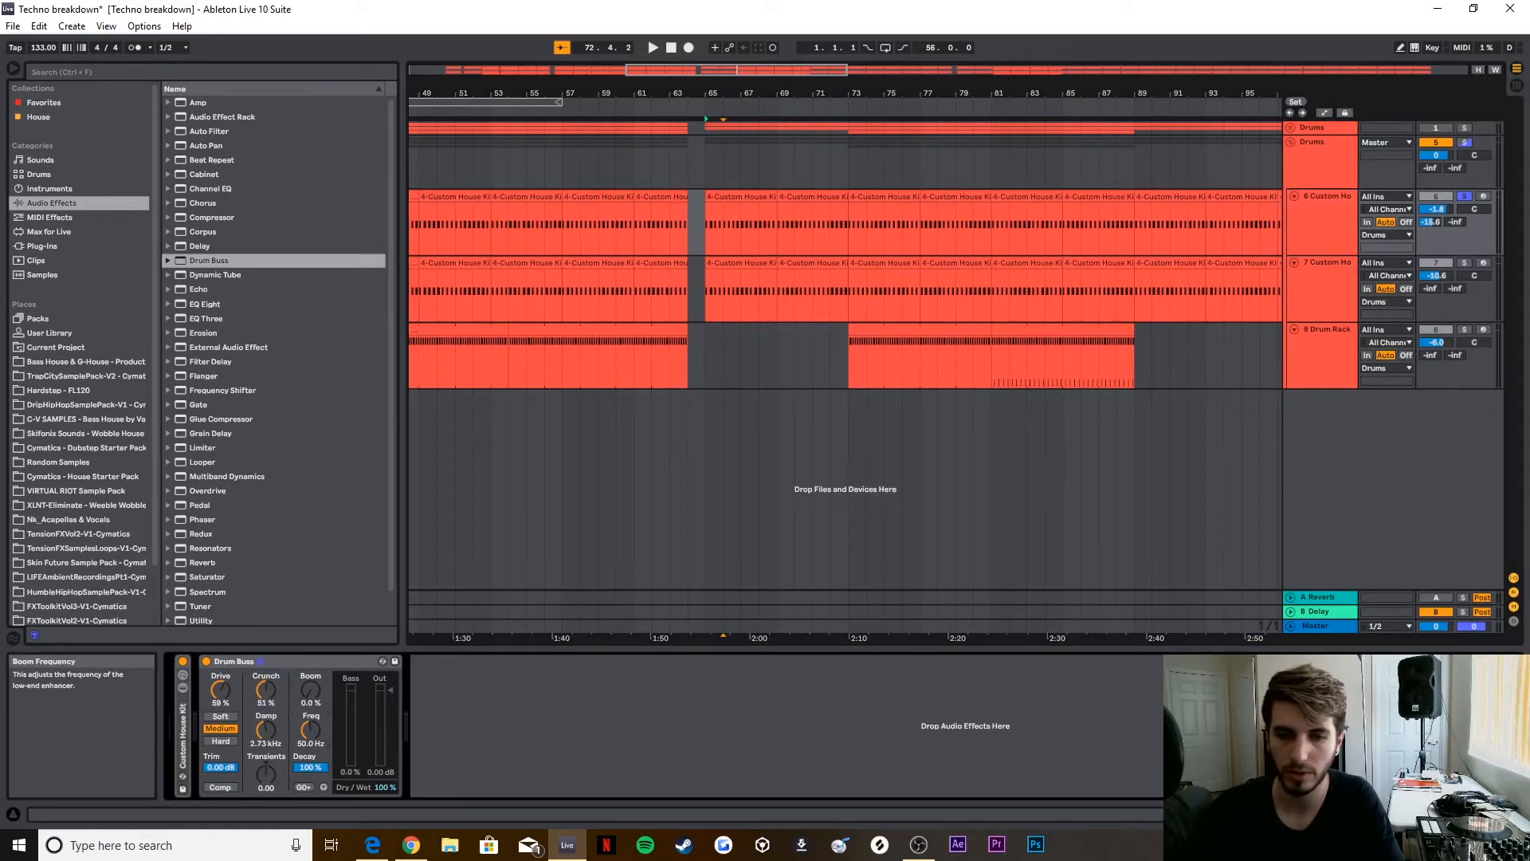
Step: Tune the Drum Buss Boom frequency to 43.6 Hz and raise Boom to 43%, auditioning the kick before and after
left_click_drag(310, 730, 311, 740)
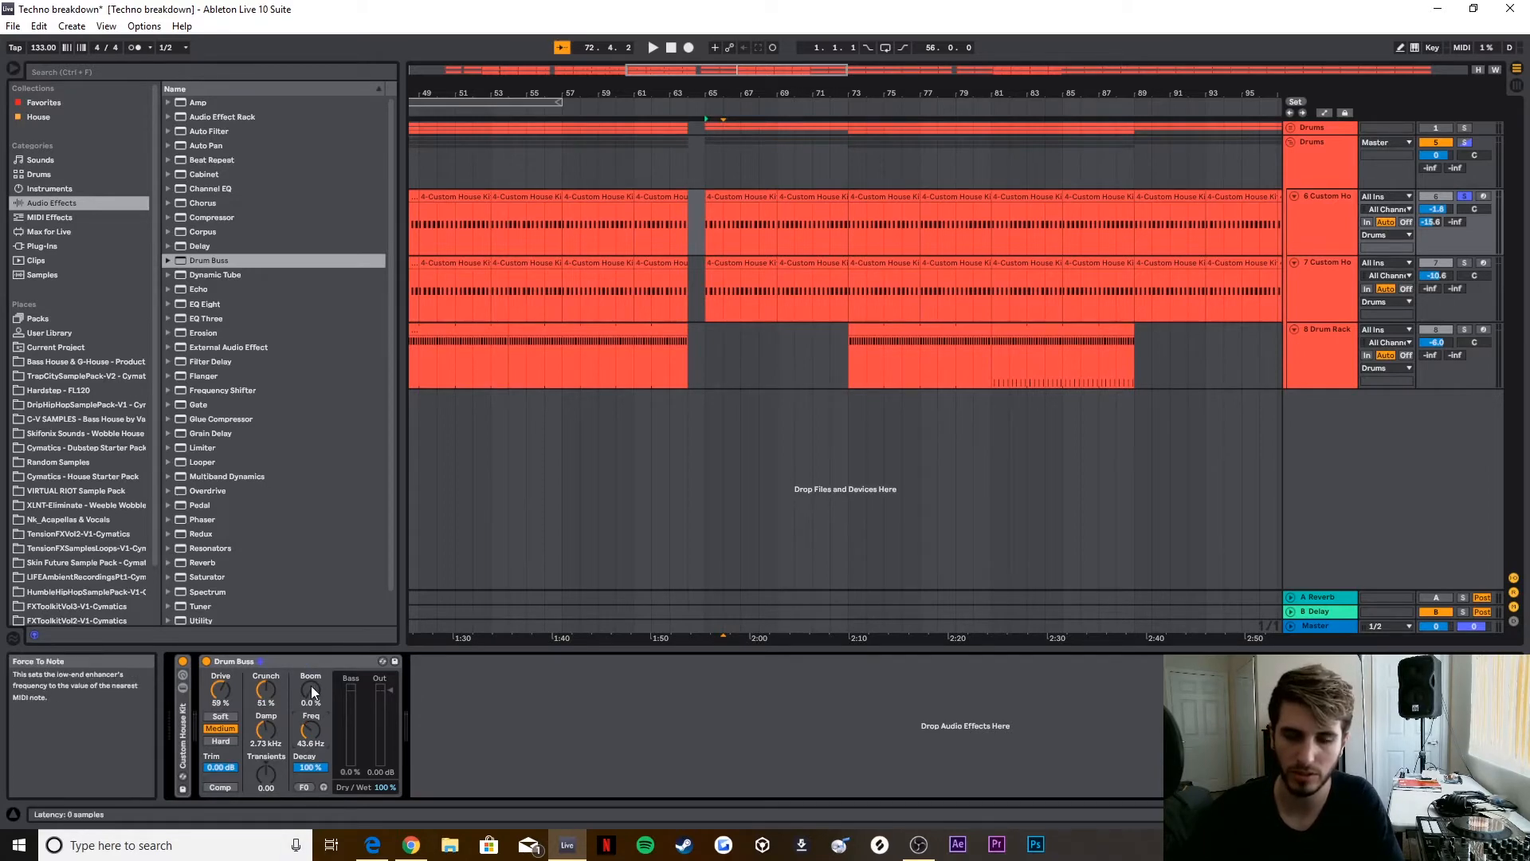
left_click(776, 114)
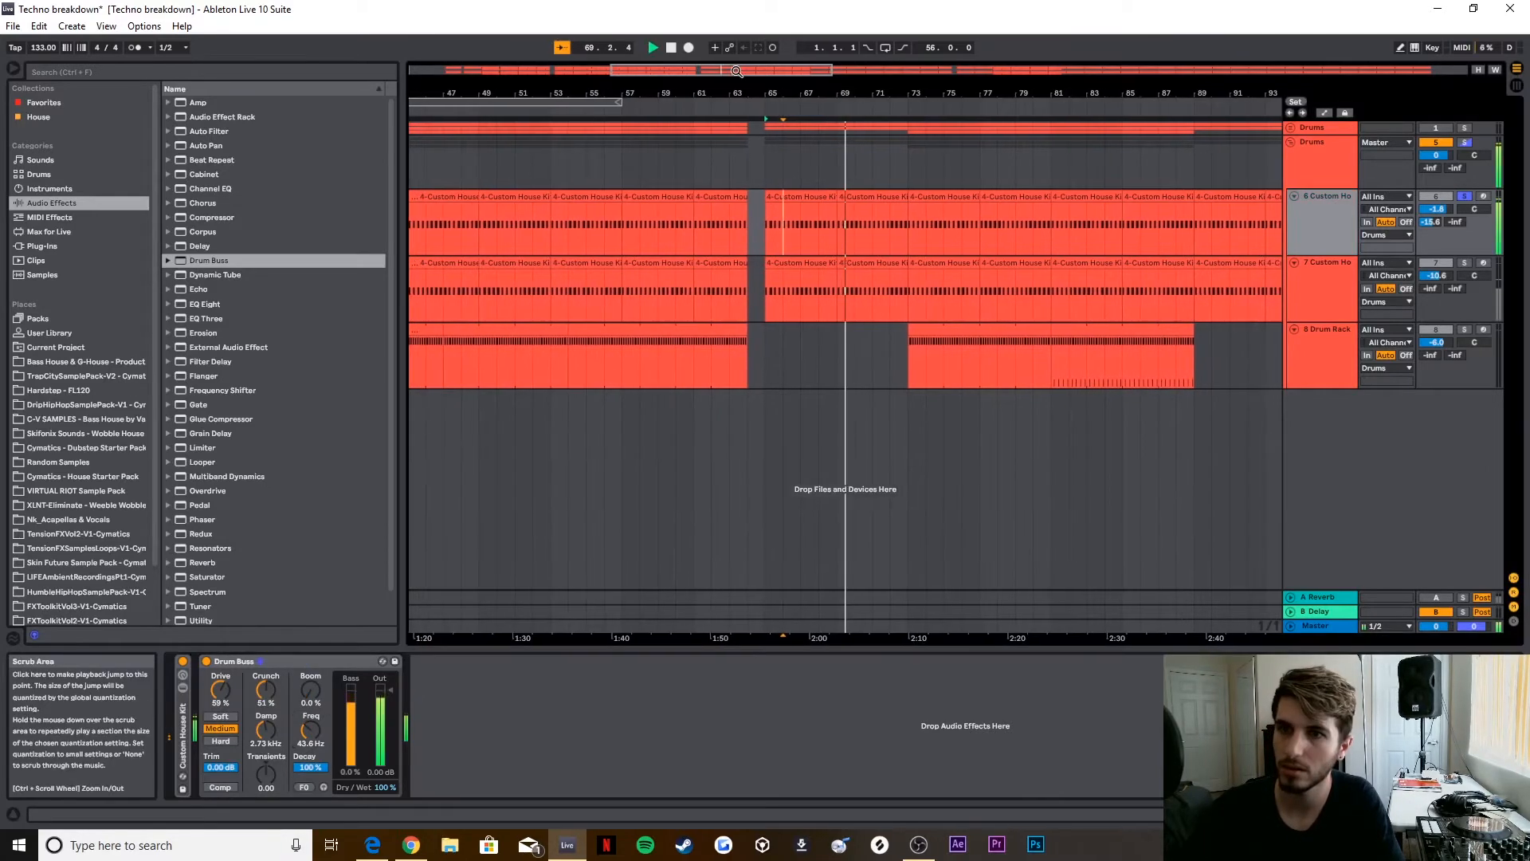
left_click(671, 48)
left_click_drag(311, 690, 311, 679)
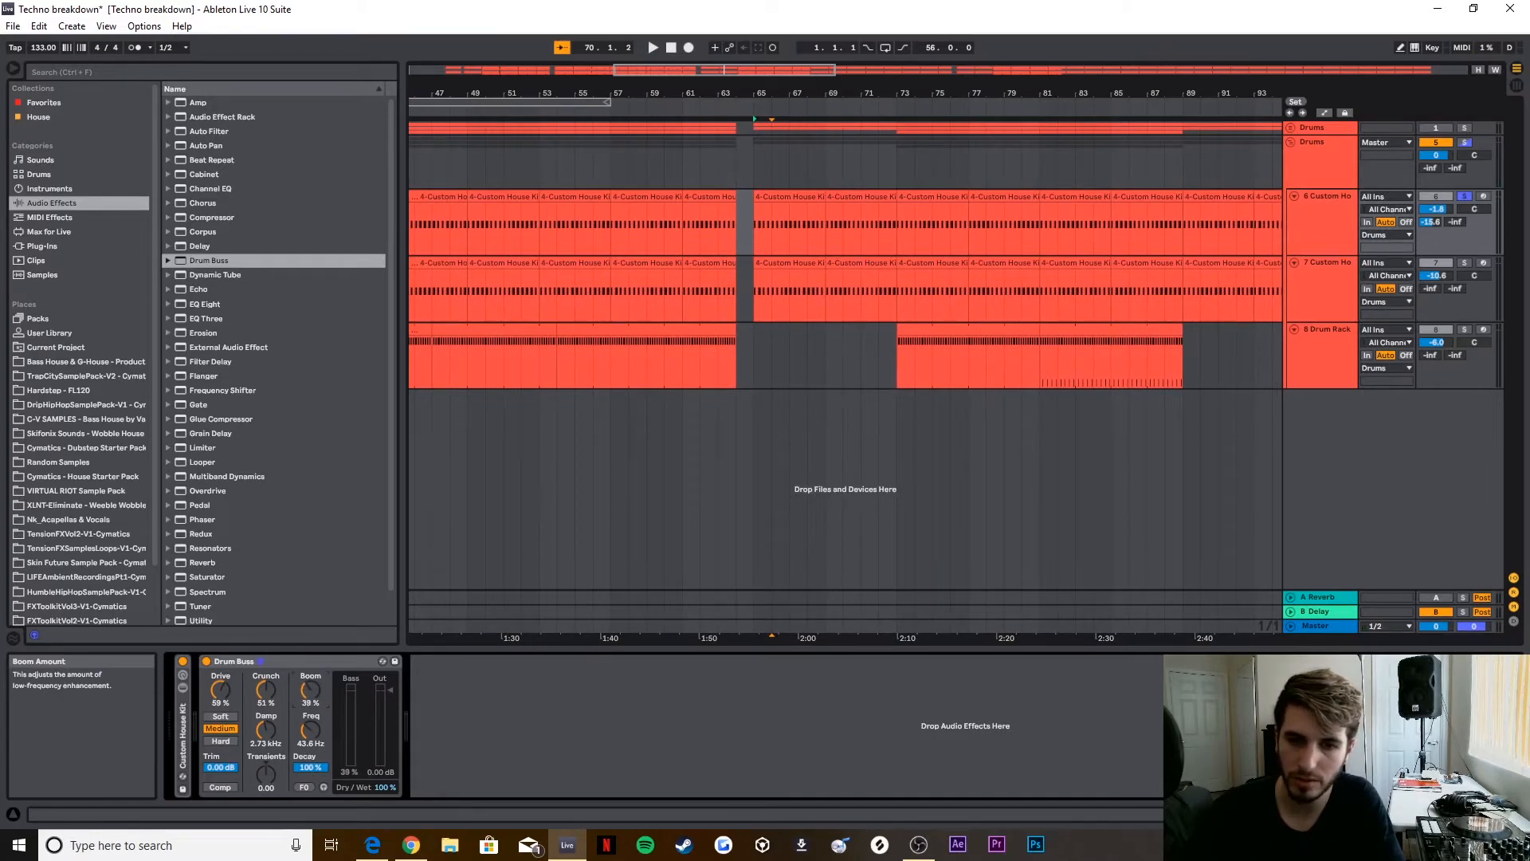
left_click_drag(311, 690, 311, 687)
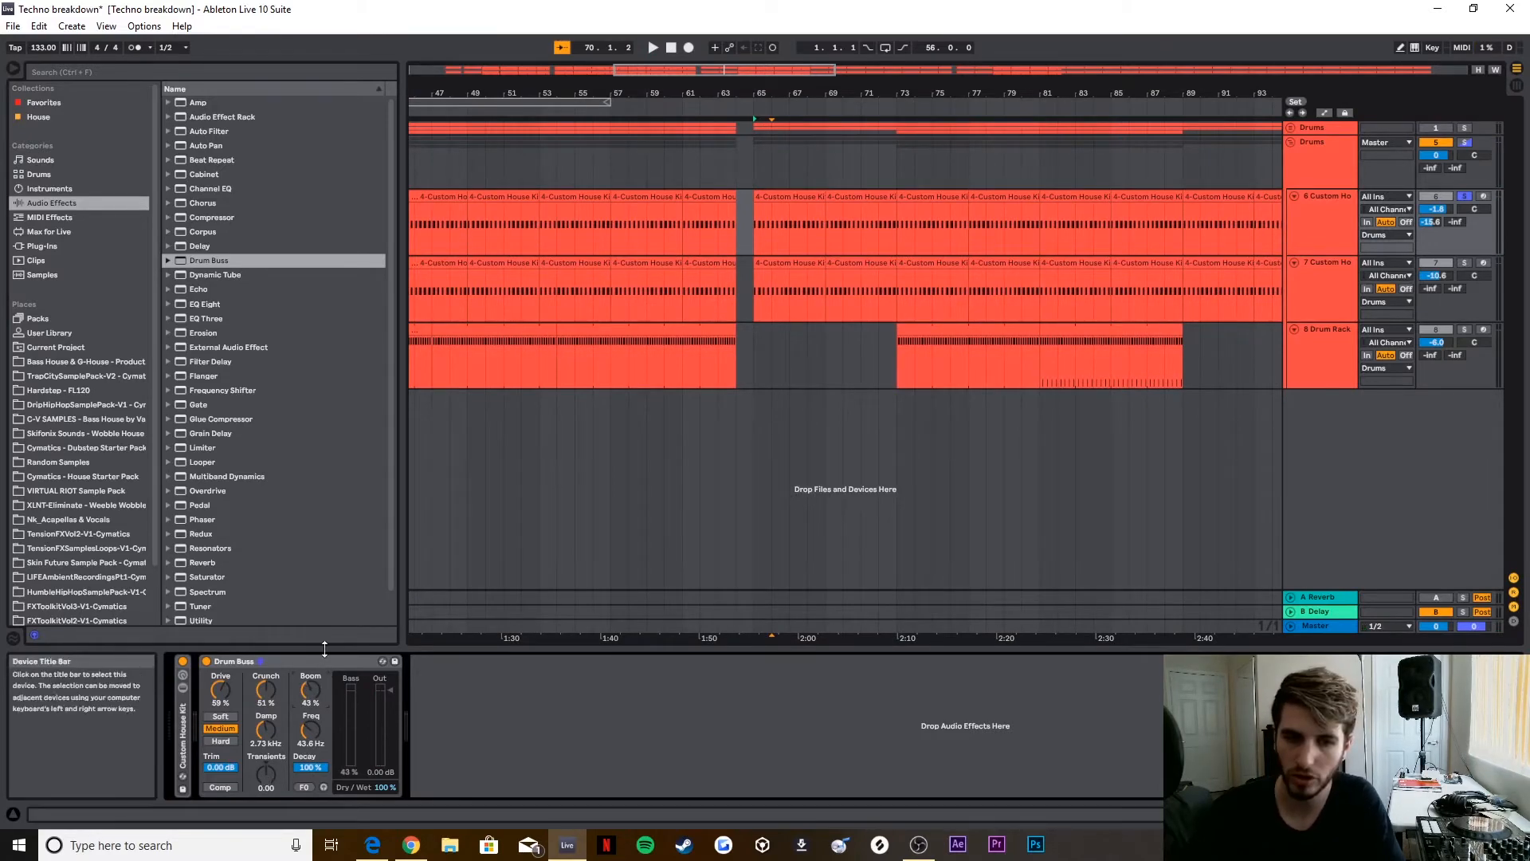
left_click(856, 108)
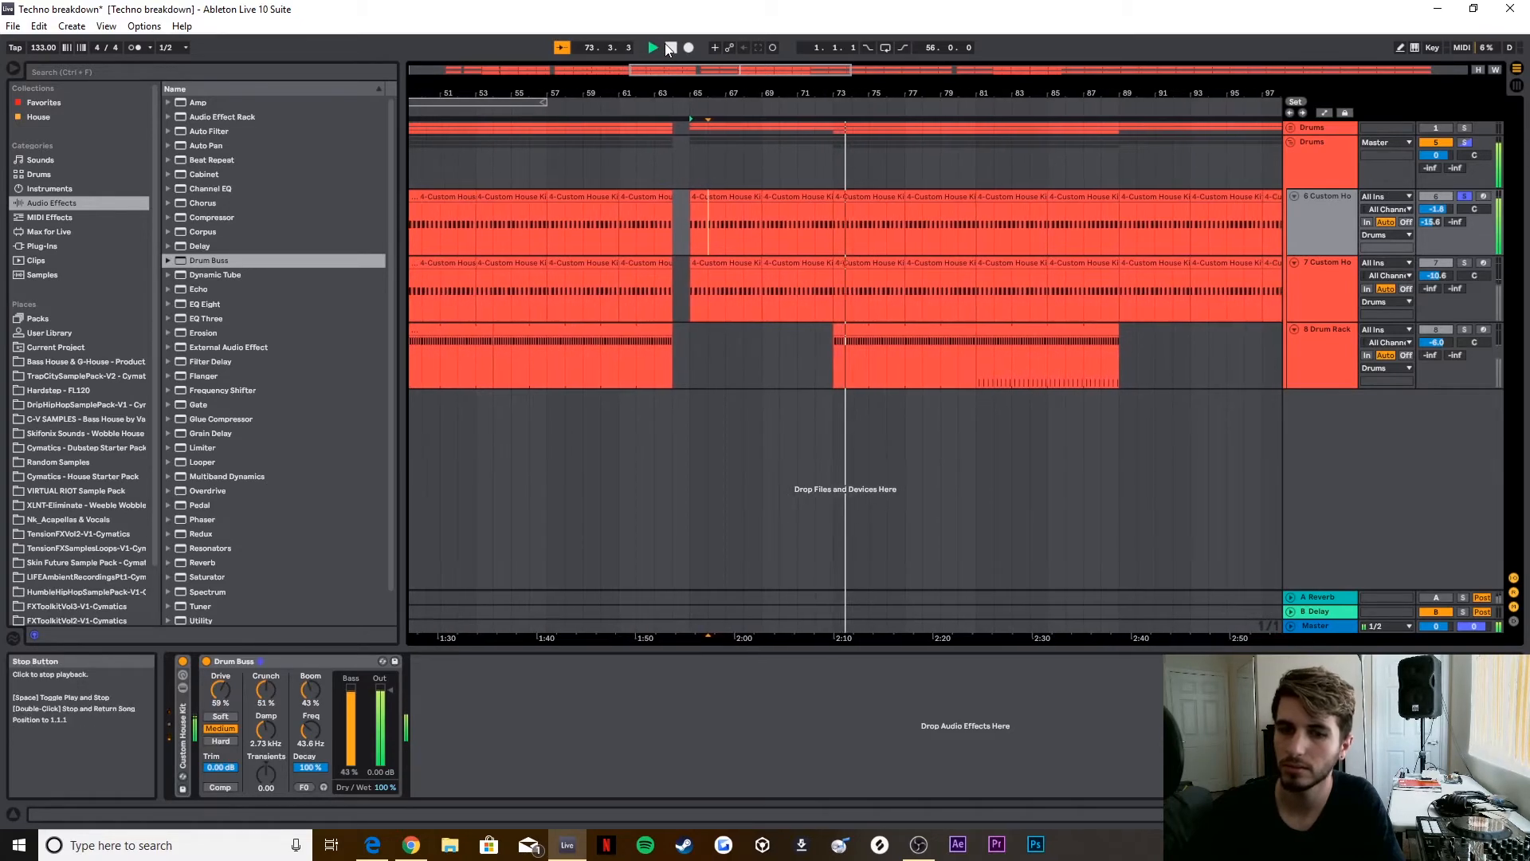
left_click(669, 49)
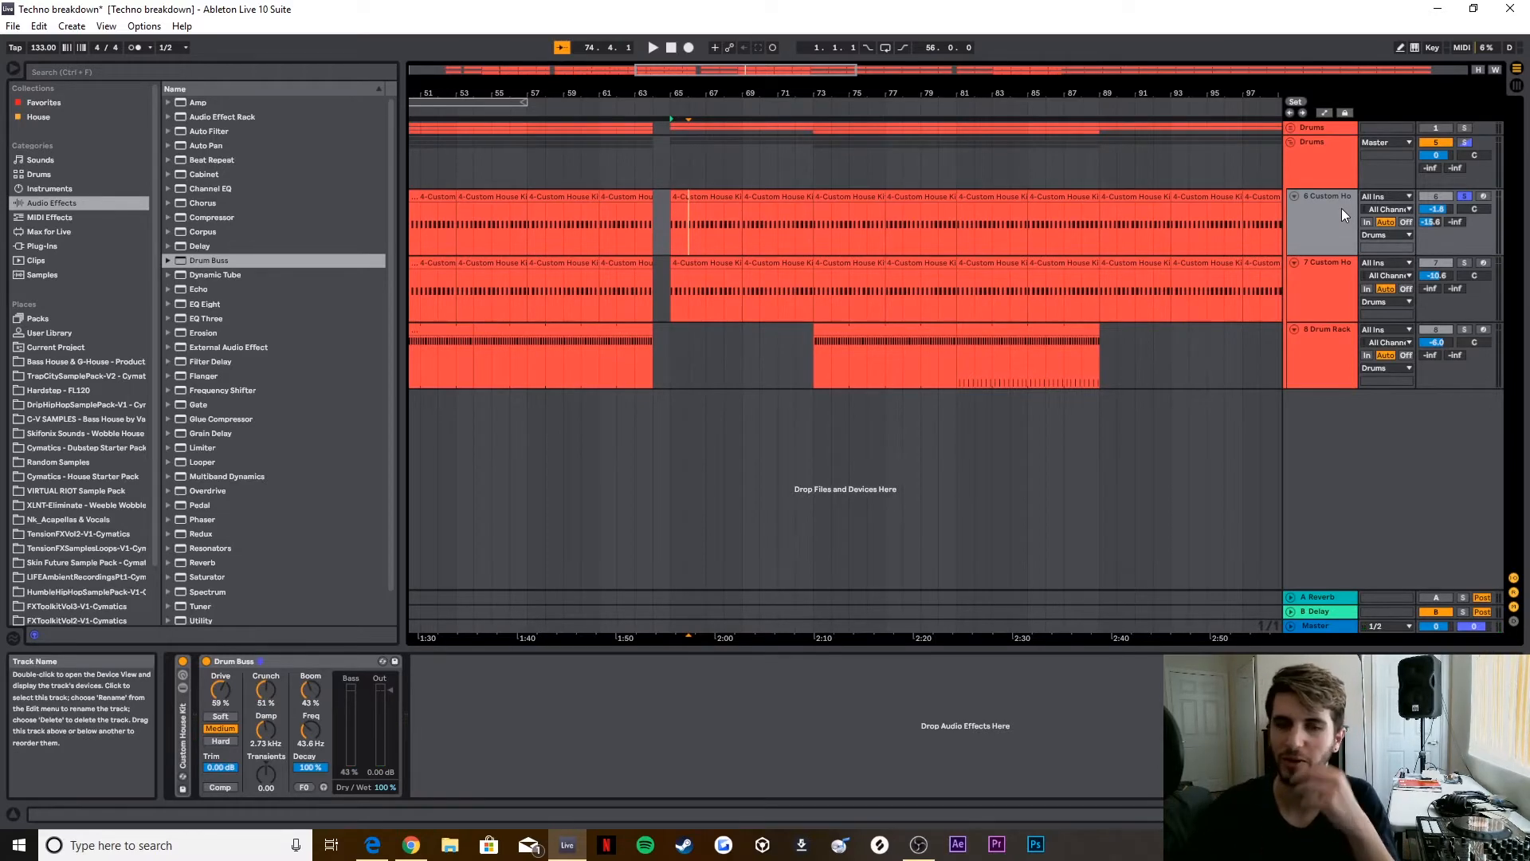
Step: Add EQ Eight after Drum Buss on the copied kick track, boost around 100 Hz, and start playback
left_click(206, 275)
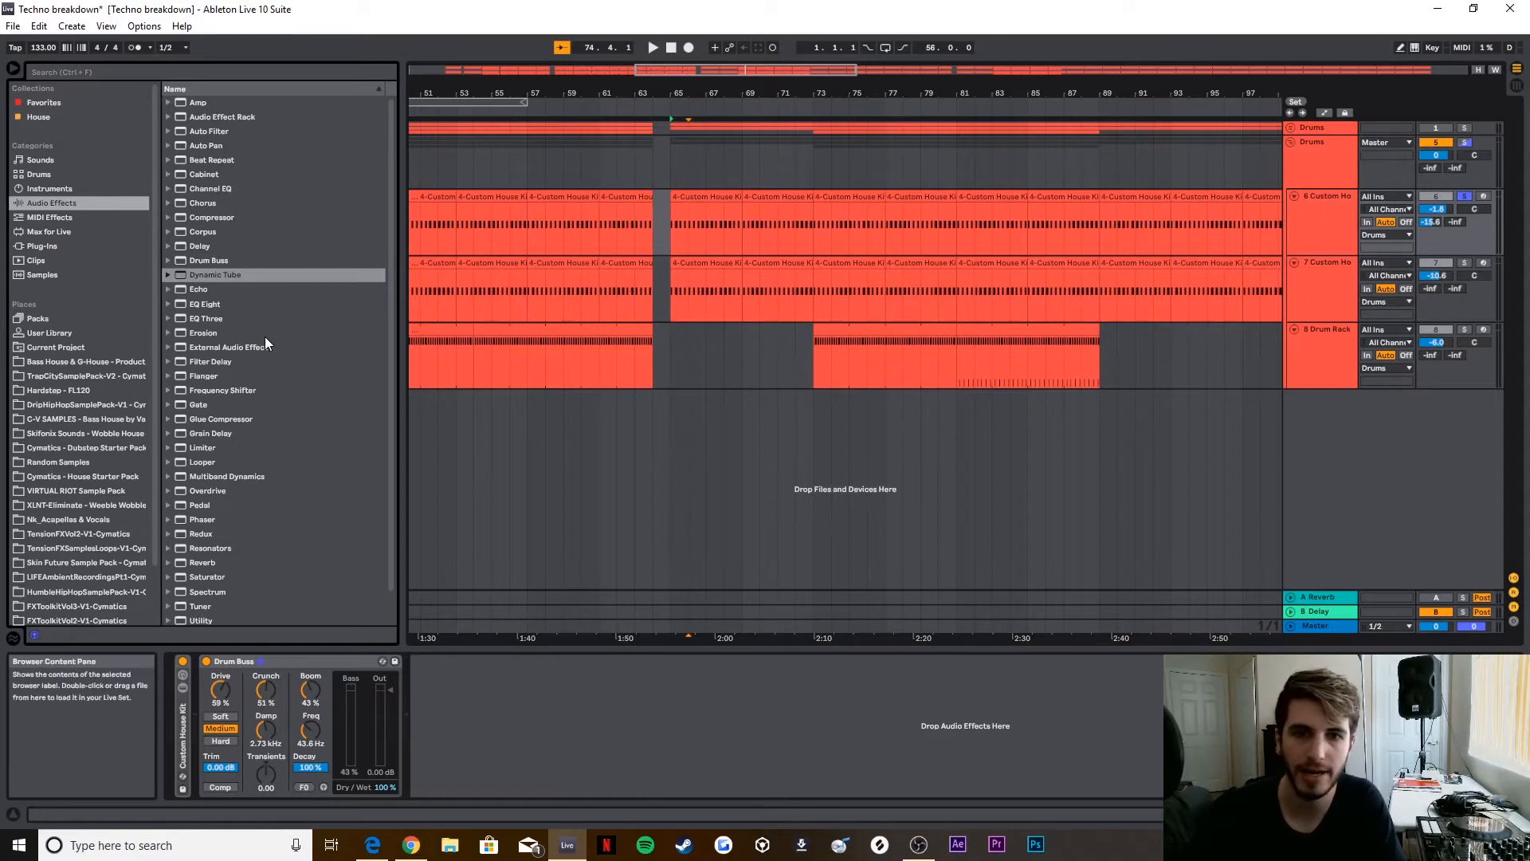
left_click_drag(205, 304, 550, 781)
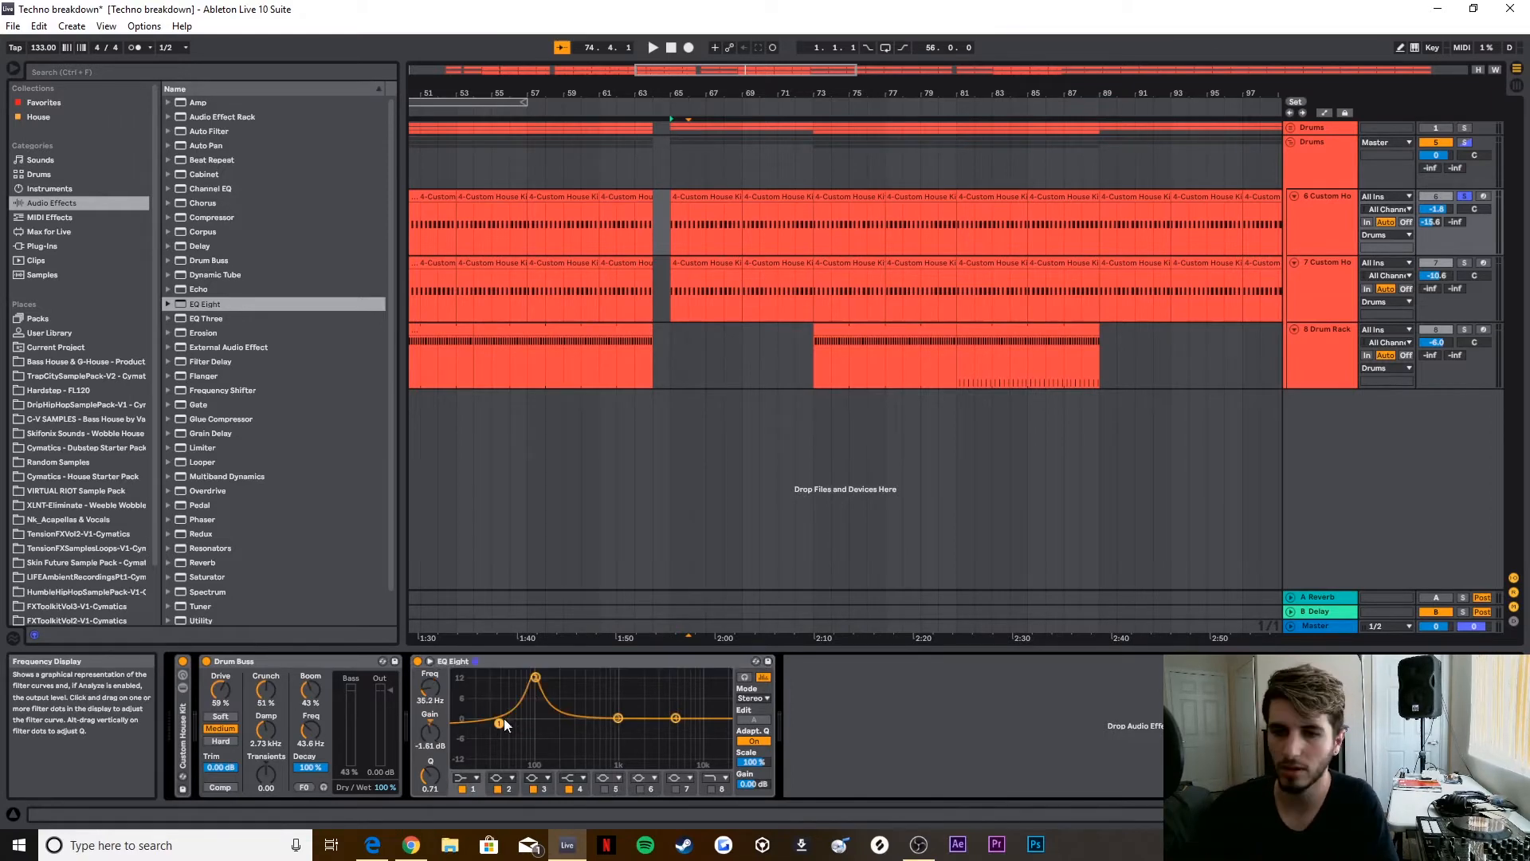
left_click_drag(534, 678, 537, 699)
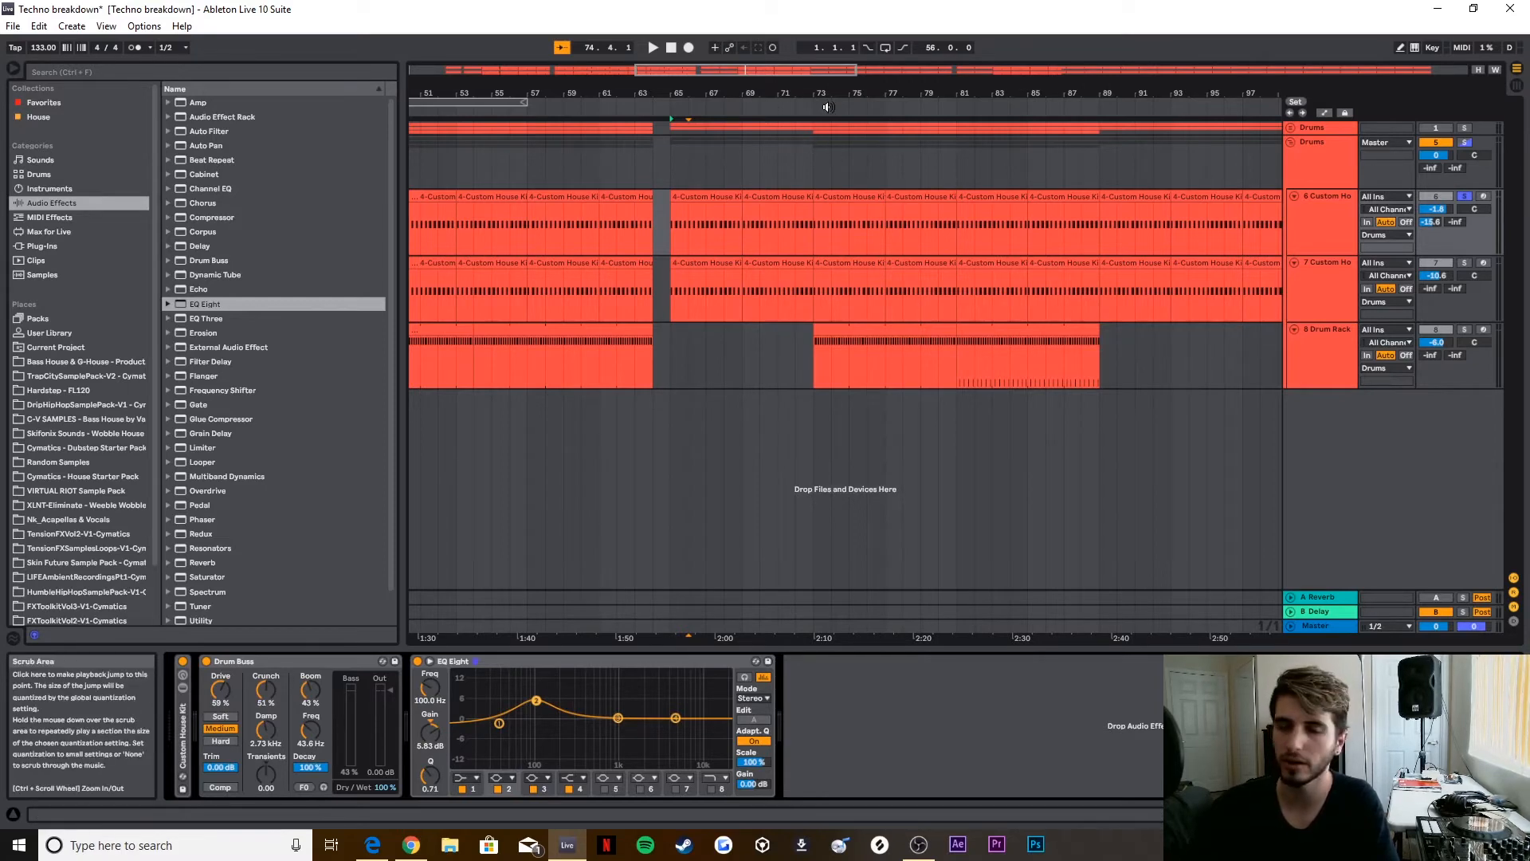
key("space")
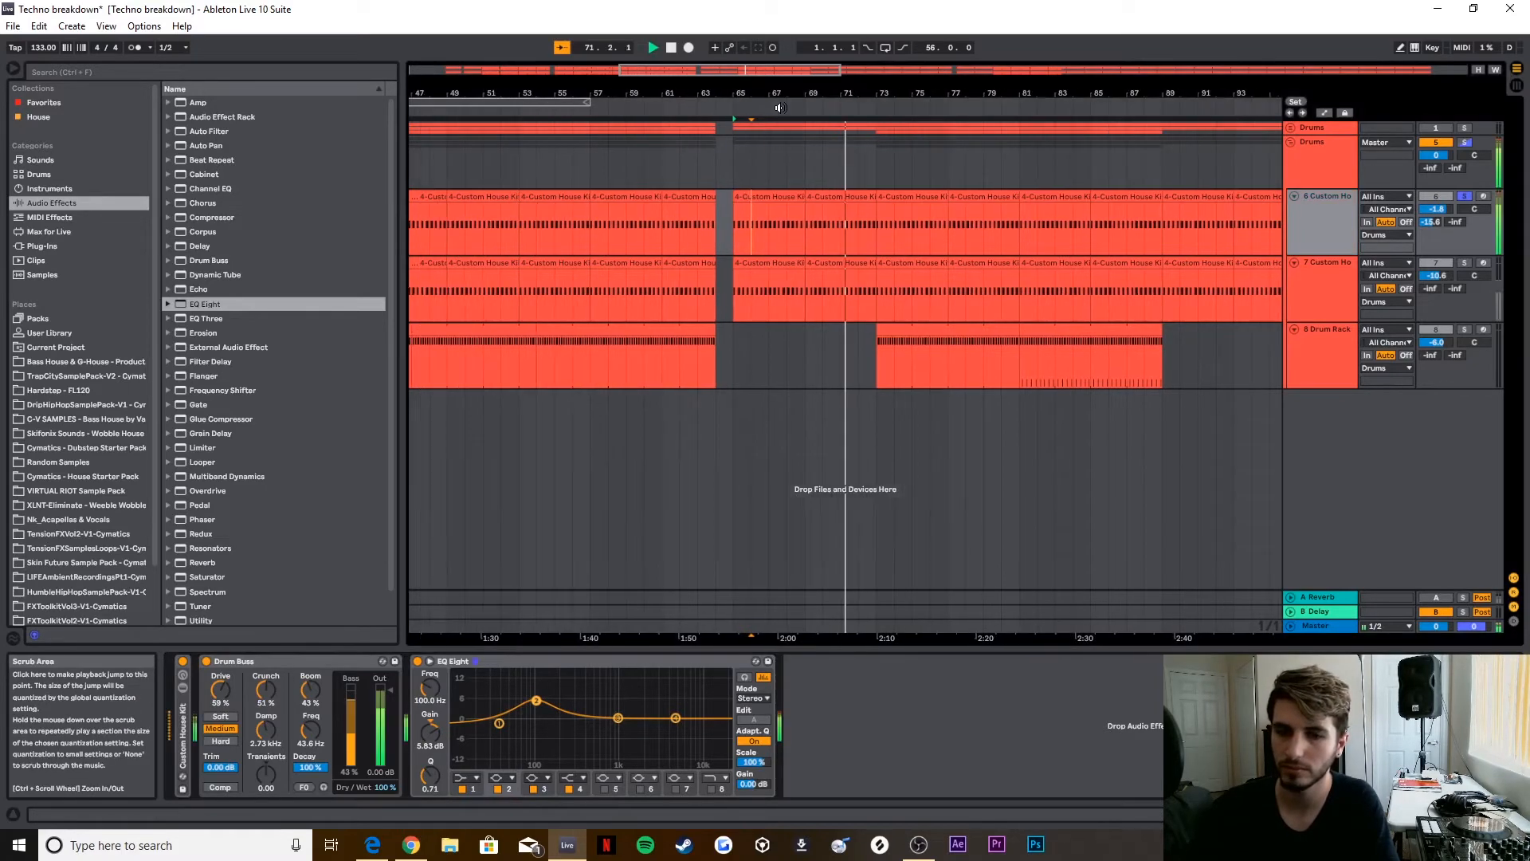
Step: Shape EQ Eight: boost 100 Hz to 14 dB, cut about 8.3 dB near 59 Hz, add 3.35 dB at 310 Hz, and lower the highs
left_click_drag(537, 699, 534, 675)
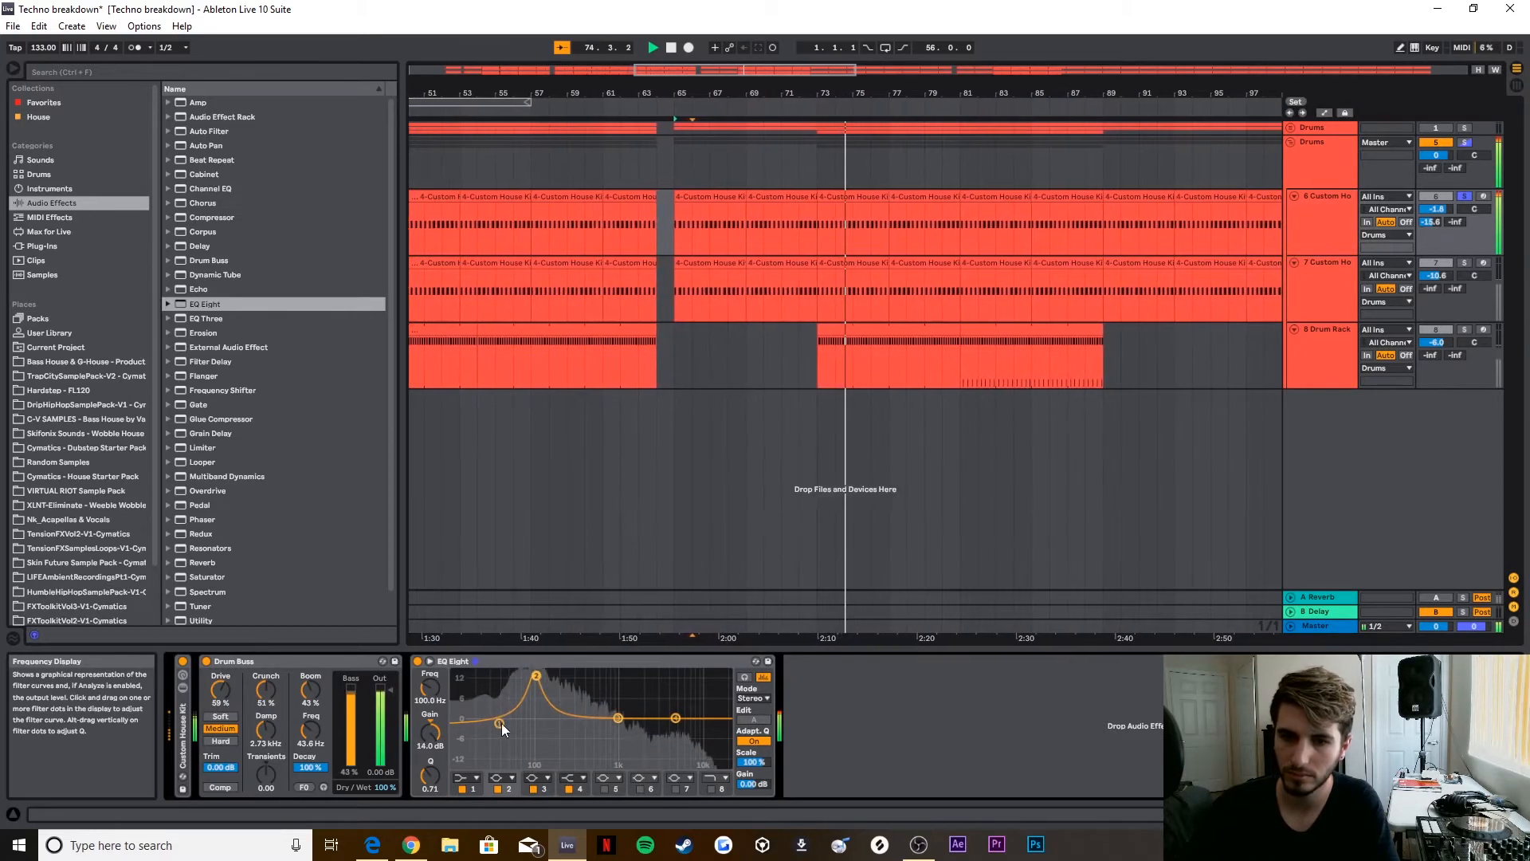
left_click_drag(499, 723, 517, 747)
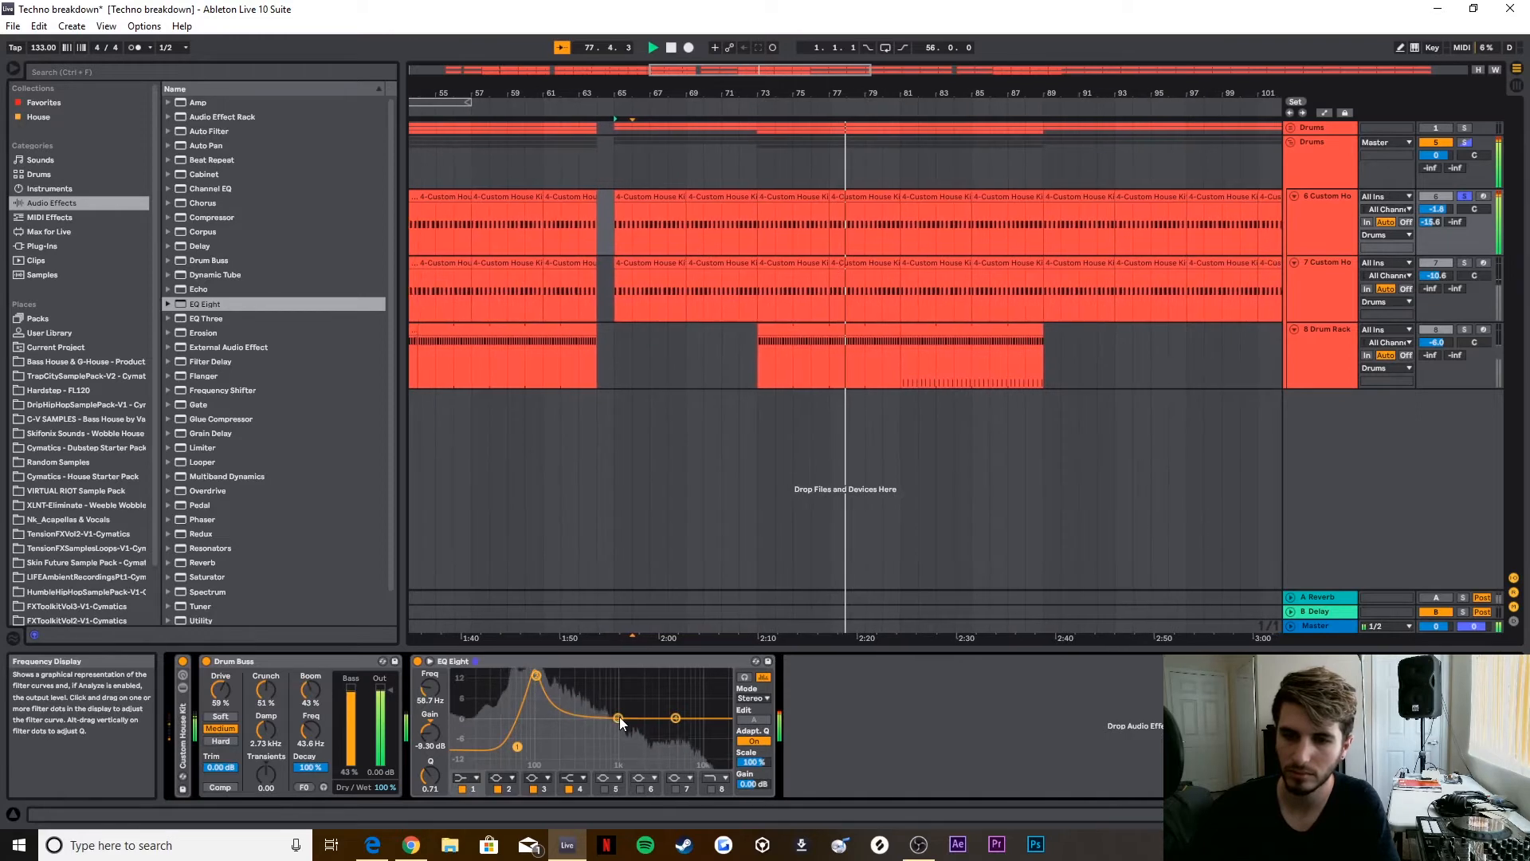
left_click_drag(619, 716, 576, 708)
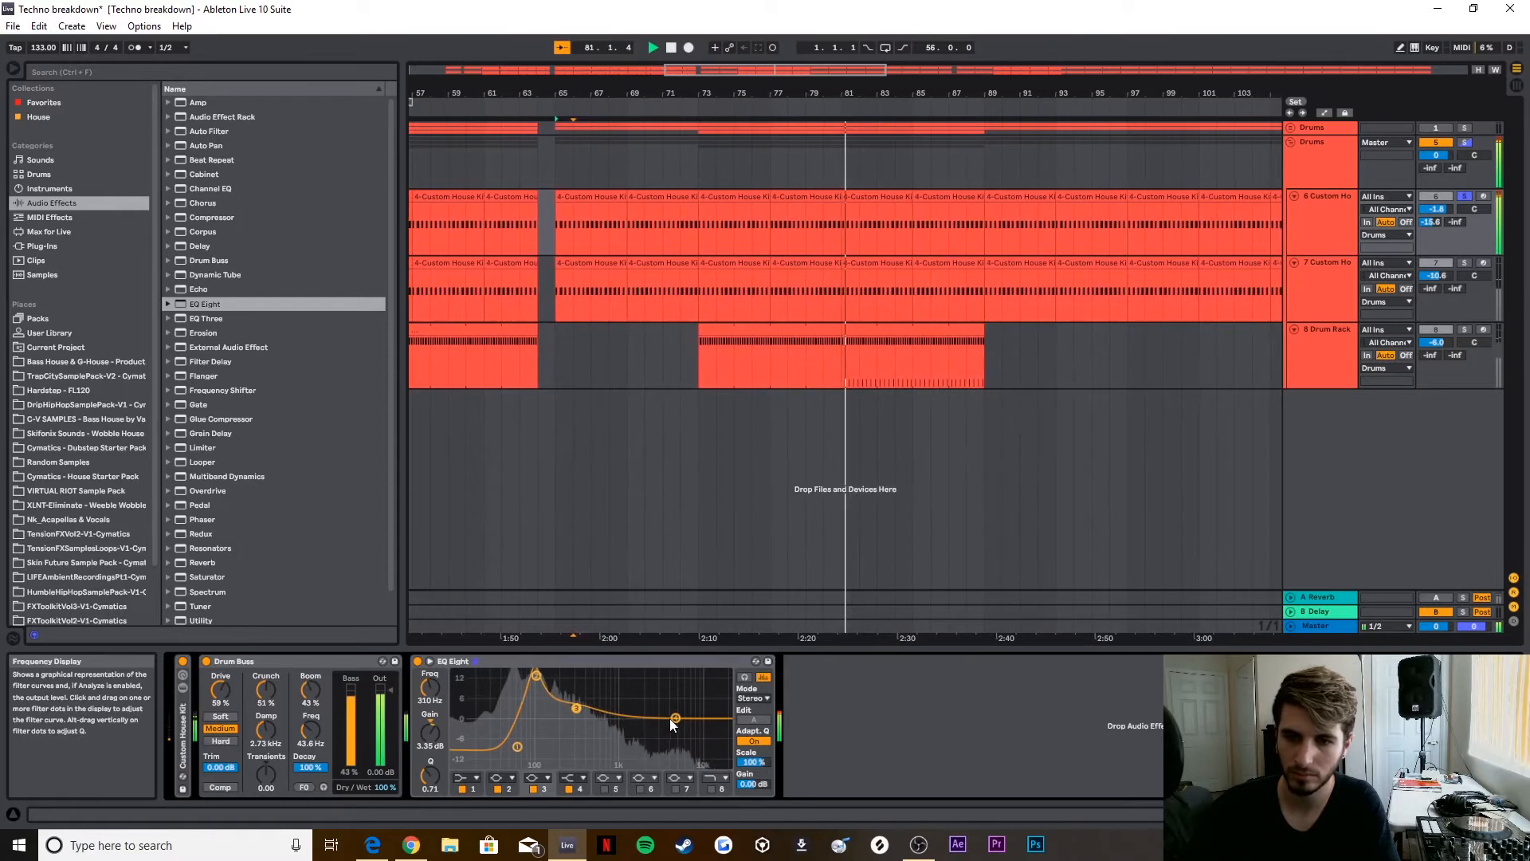
left_click_drag(668, 728, 648, 748)
Step: Stop playback, fold the kick track's devices, and replay the processed kick from about bar 66 before stopping
key("space")
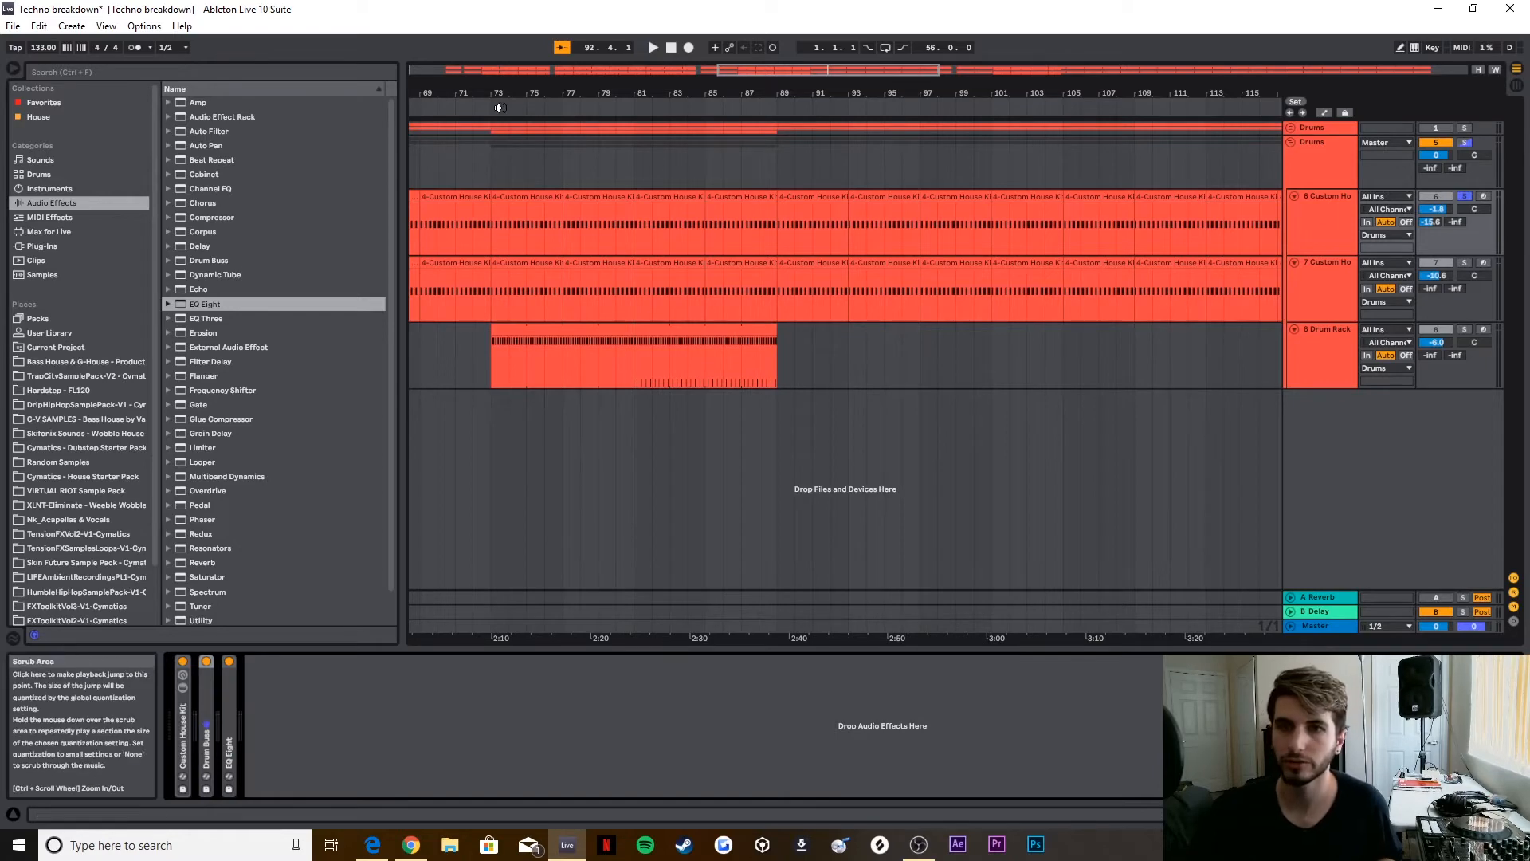
left_click(472, 107)
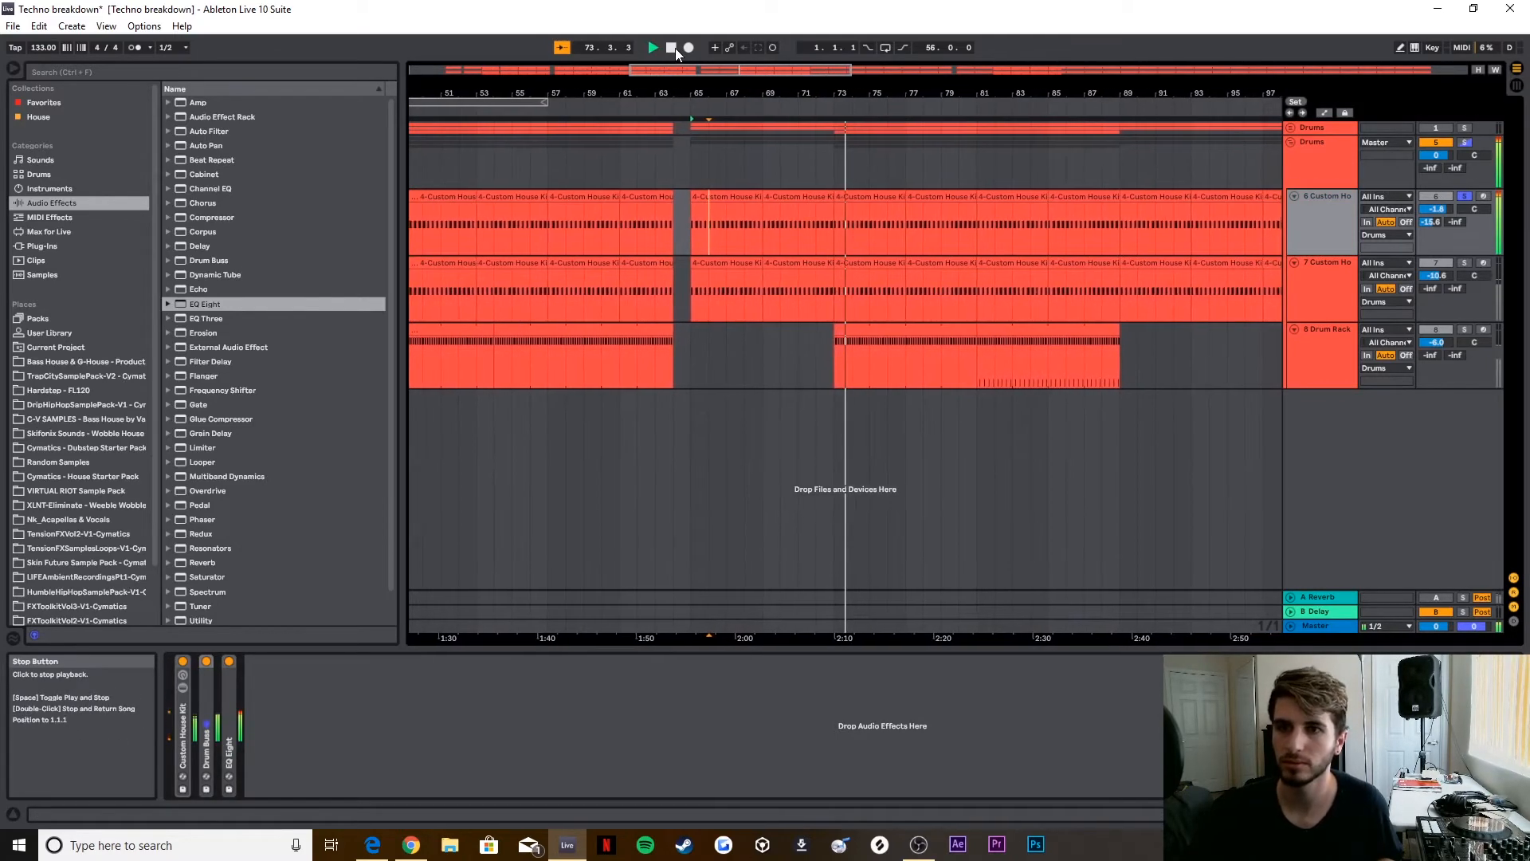
left_click(676, 49)
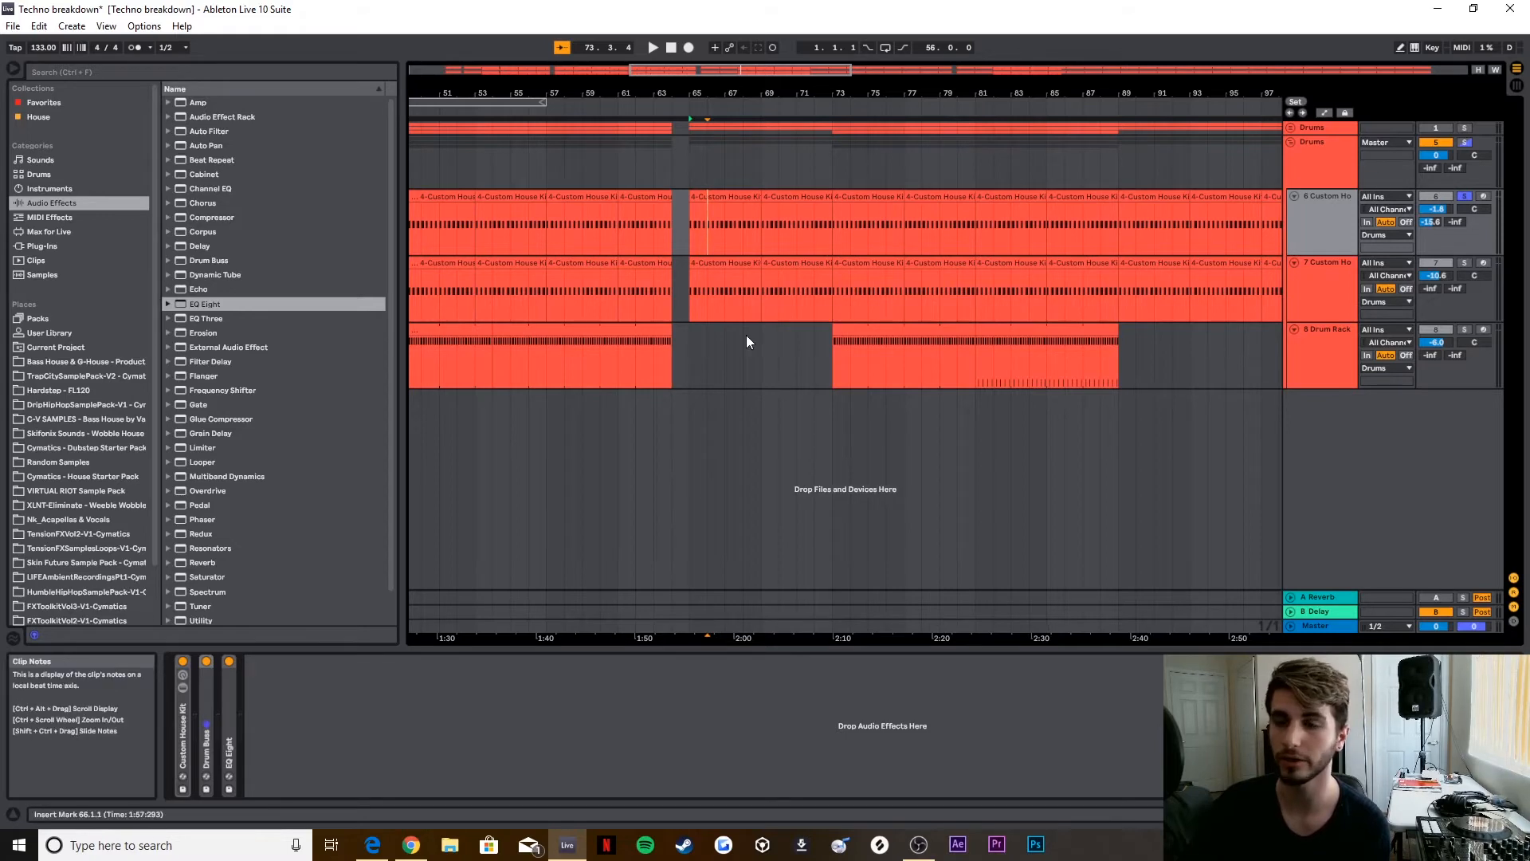
Step: Solo the second copied Custom House Kit track and add a Reverb effect to it
left_click(1318, 289)
left_click(195, 561)
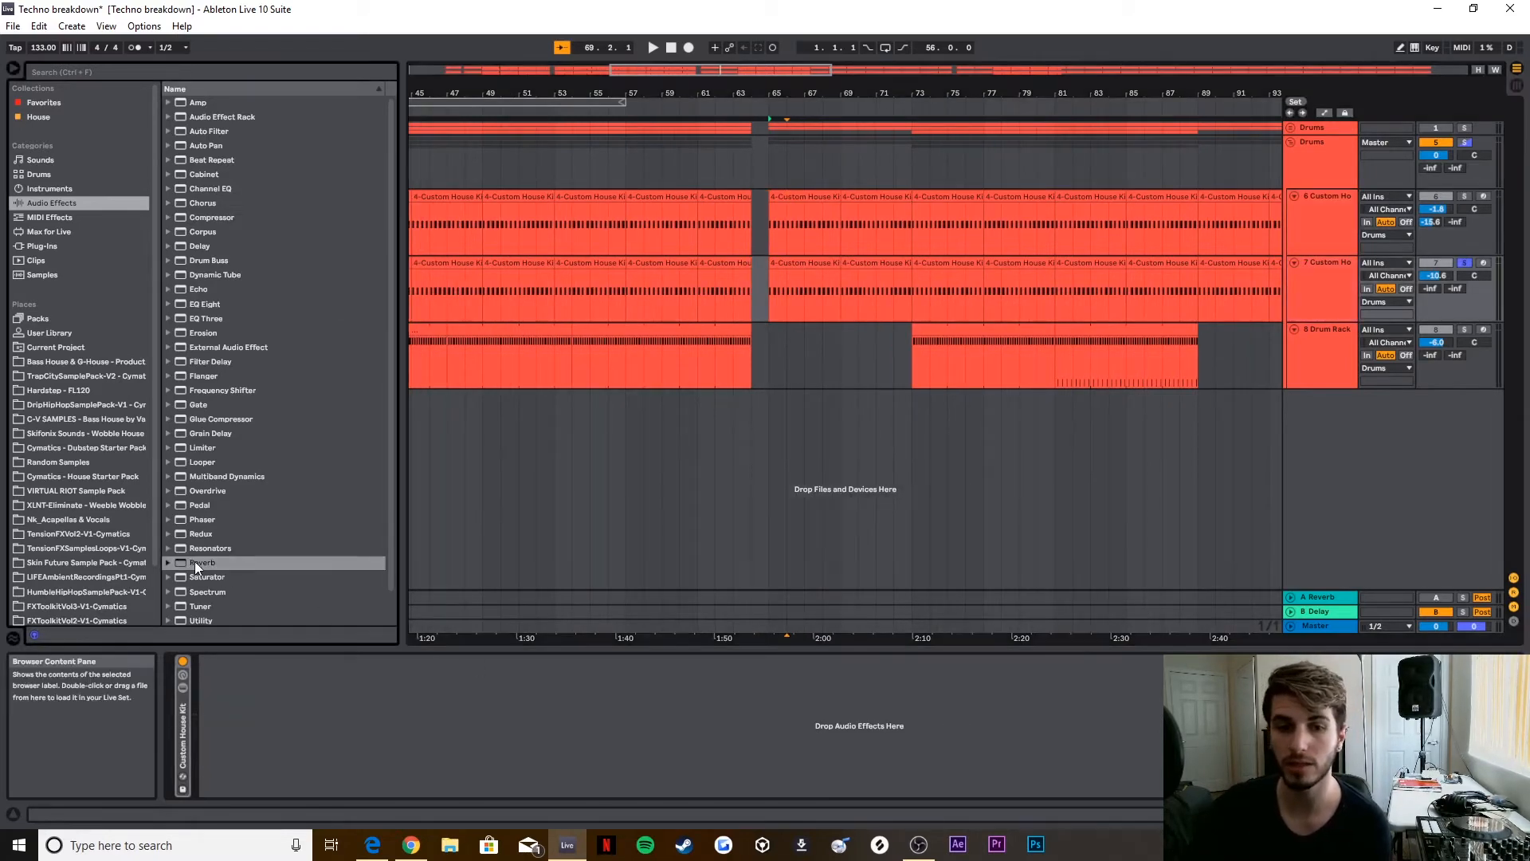
left_click_drag(195, 562, 393, 718)
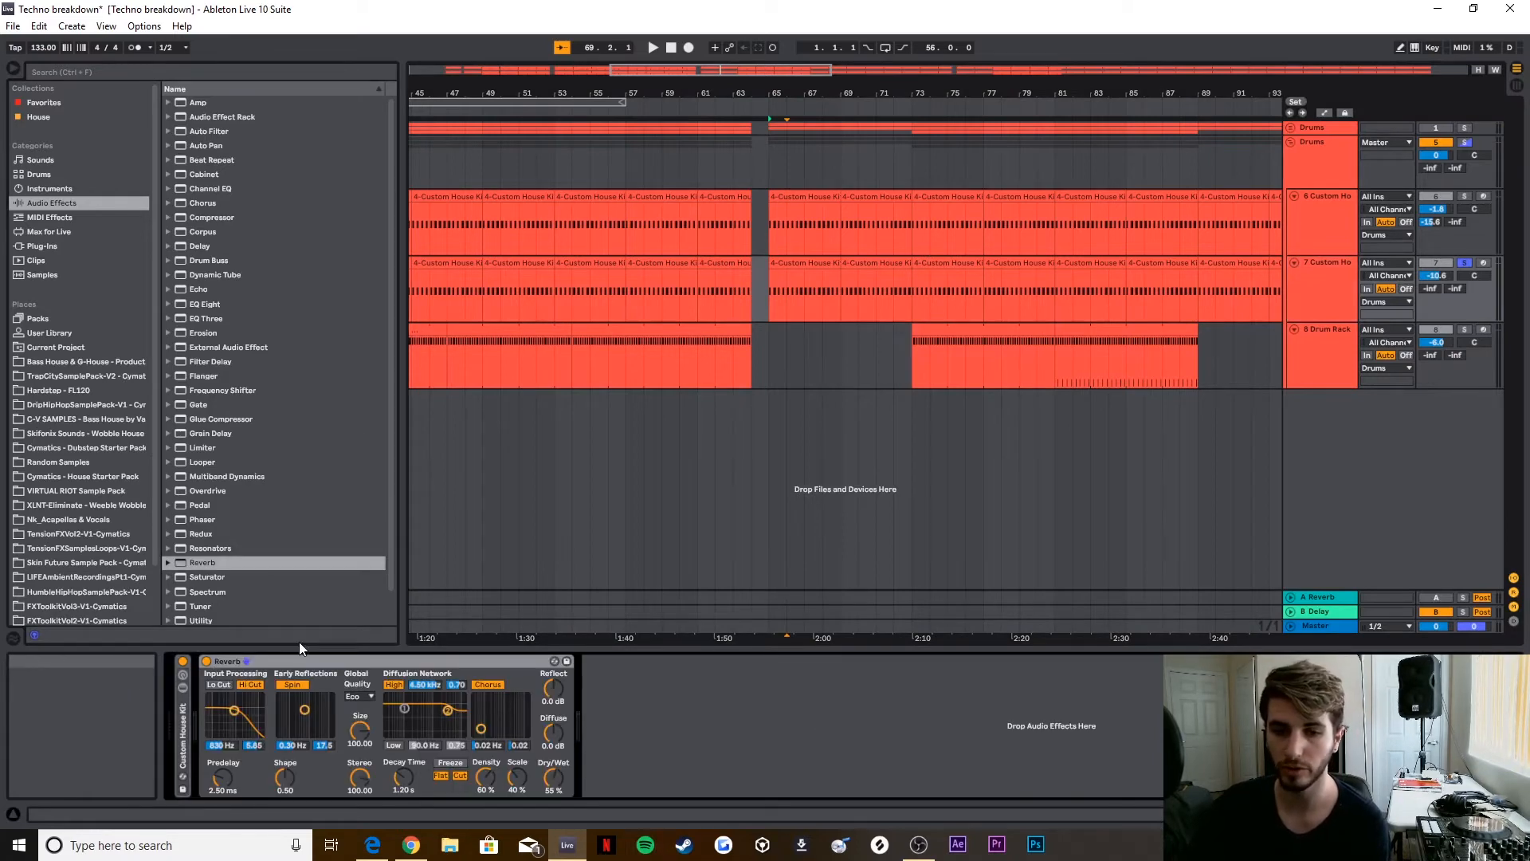
Step: Set the Reverb quality to High, reduce its Size, and set Decay Time to 2.76 s and Dry/Wet to 52%
left_click(359, 696)
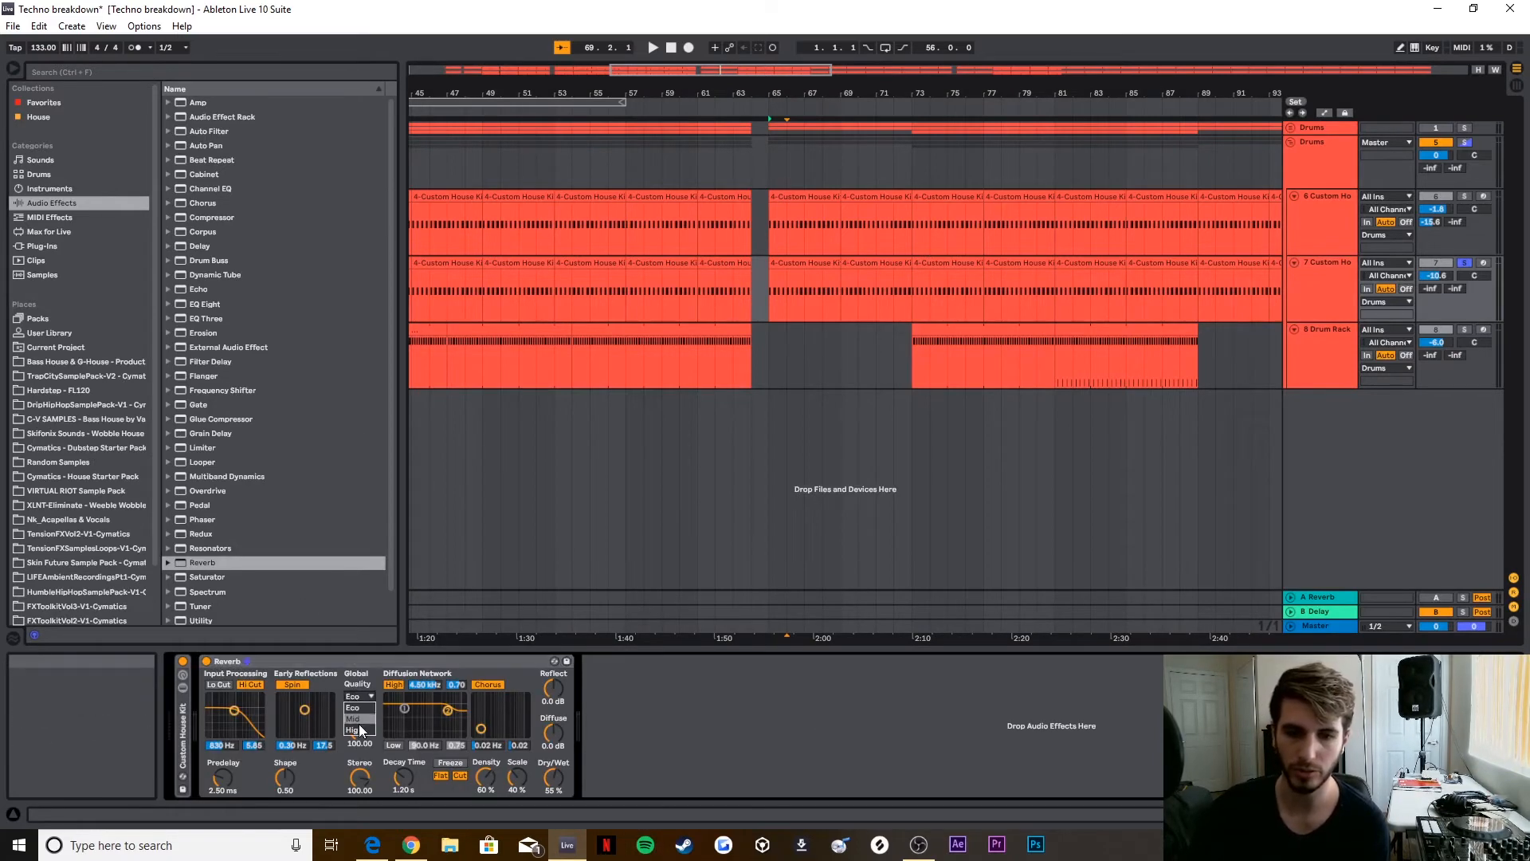
left_click(359, 728)
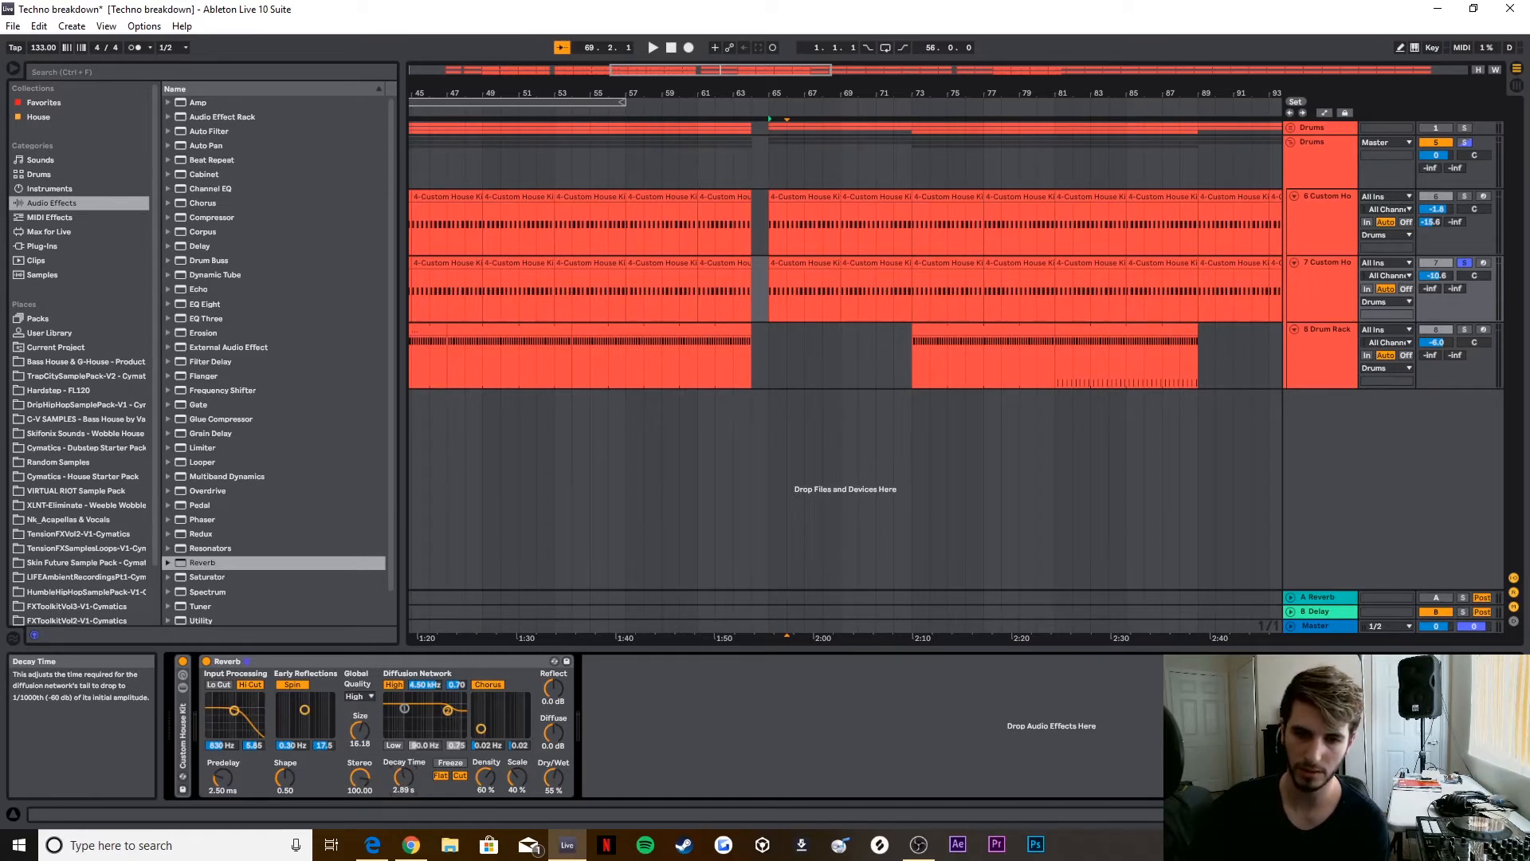
left_click_drag(404, 777, 404, 779)
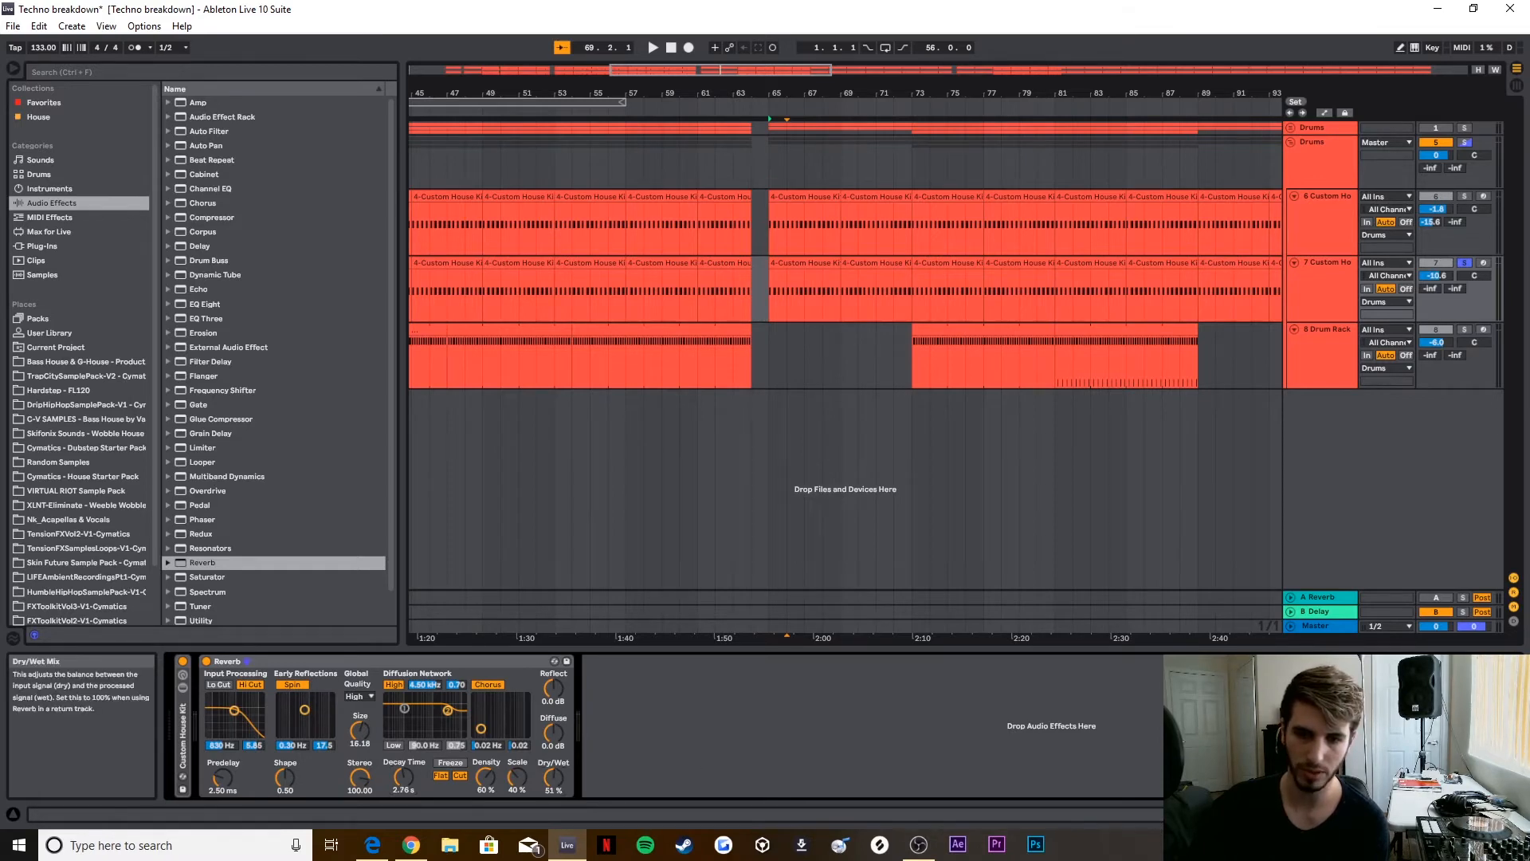
left_click_drag(554, 777, 553, 775)
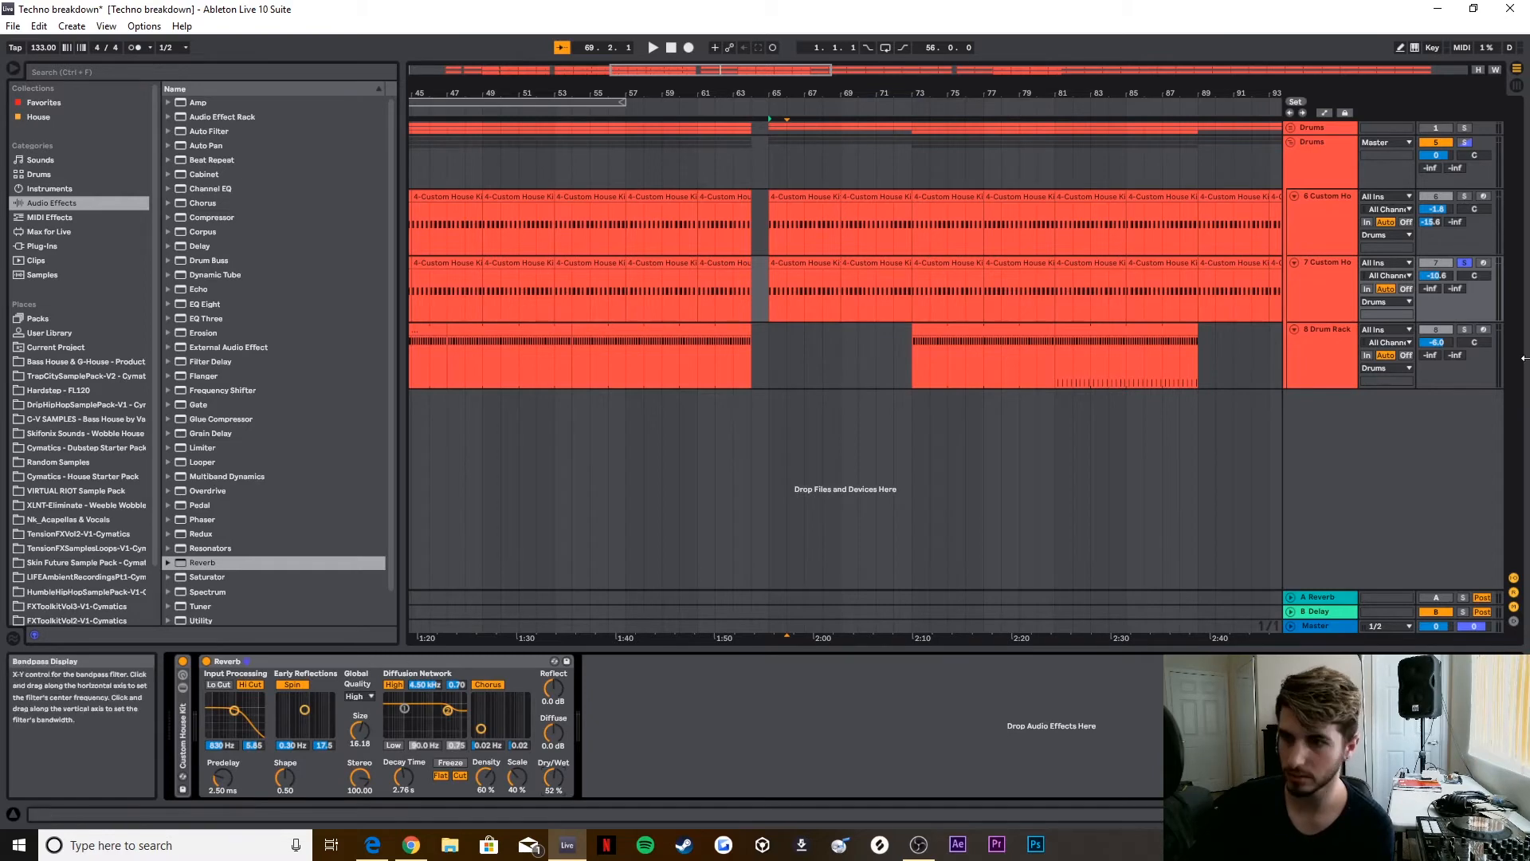
Step: Play back the second kit track with its Reverb, stop, and fold the Reverb device
key("space")
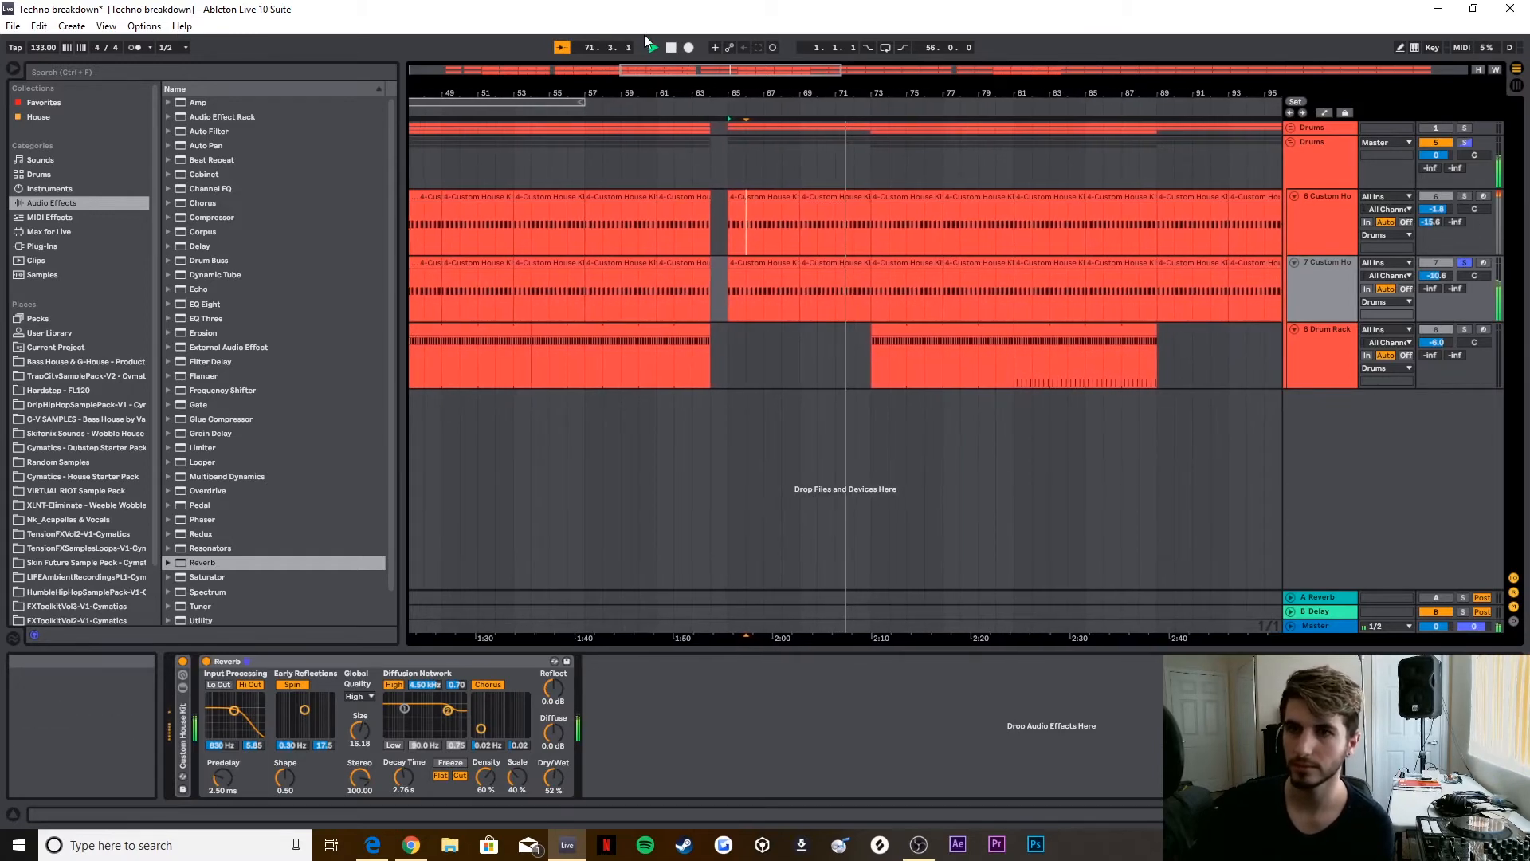
key("space")
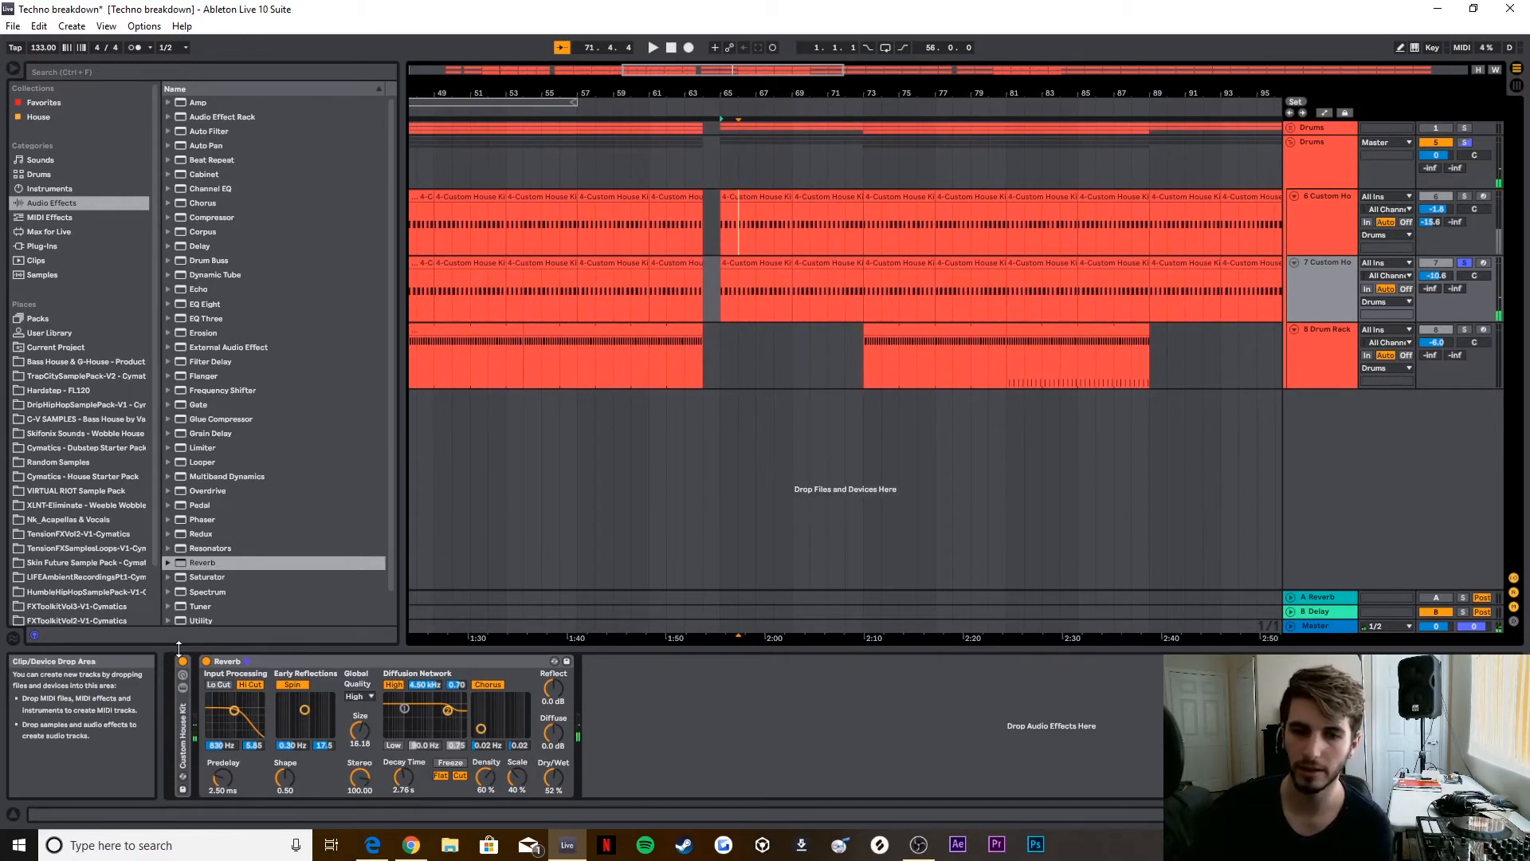
double_click(228, 661)
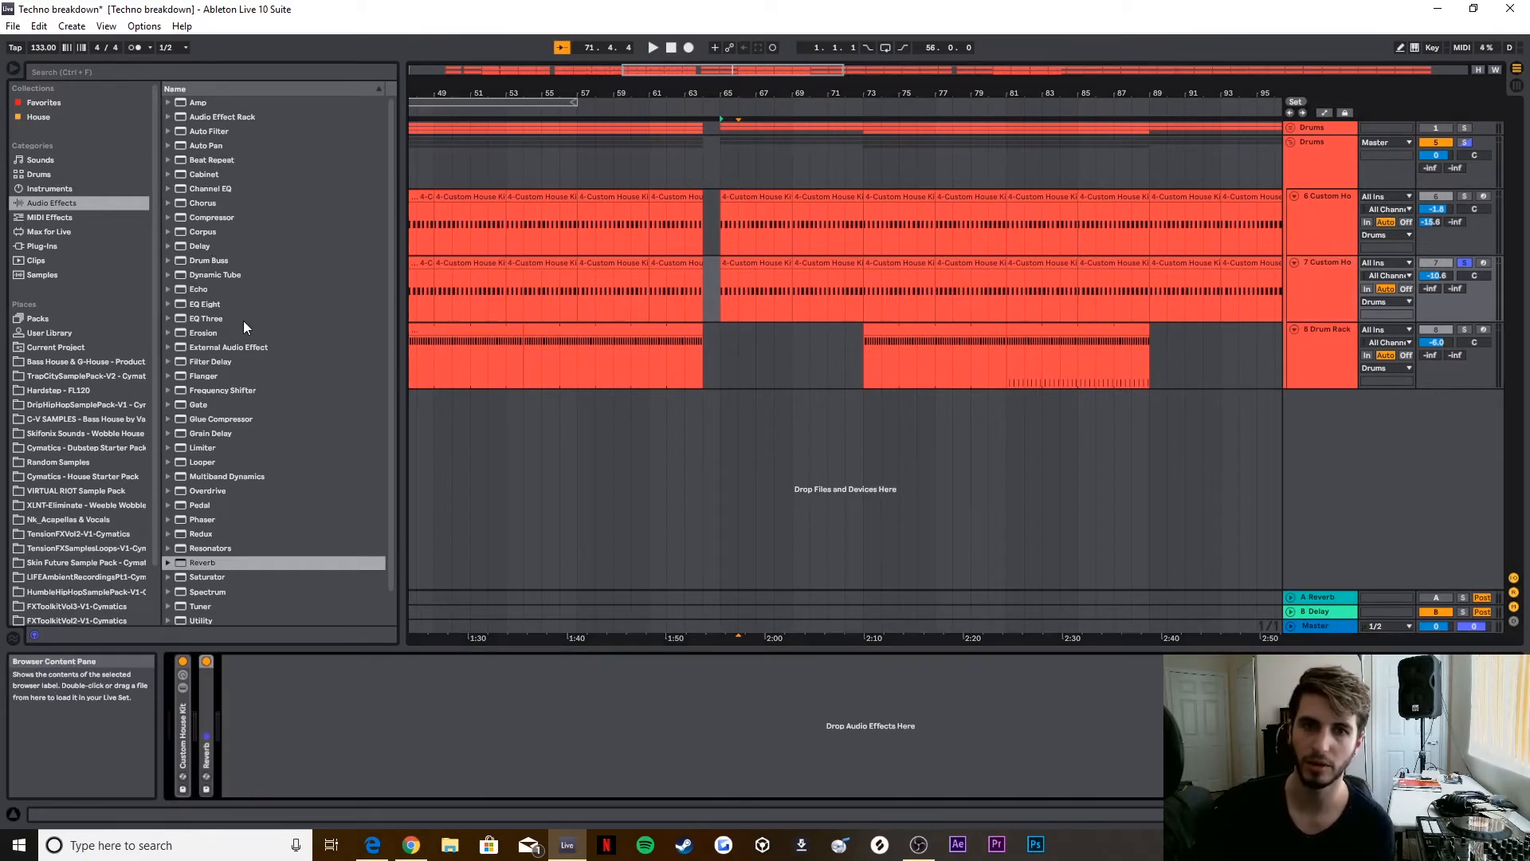
Step: Add Drum Buss after the Reverb, set Damp to 1.61 kHz and boom Freq to 43.6 Hz, and audition it
double_click(208, 260)
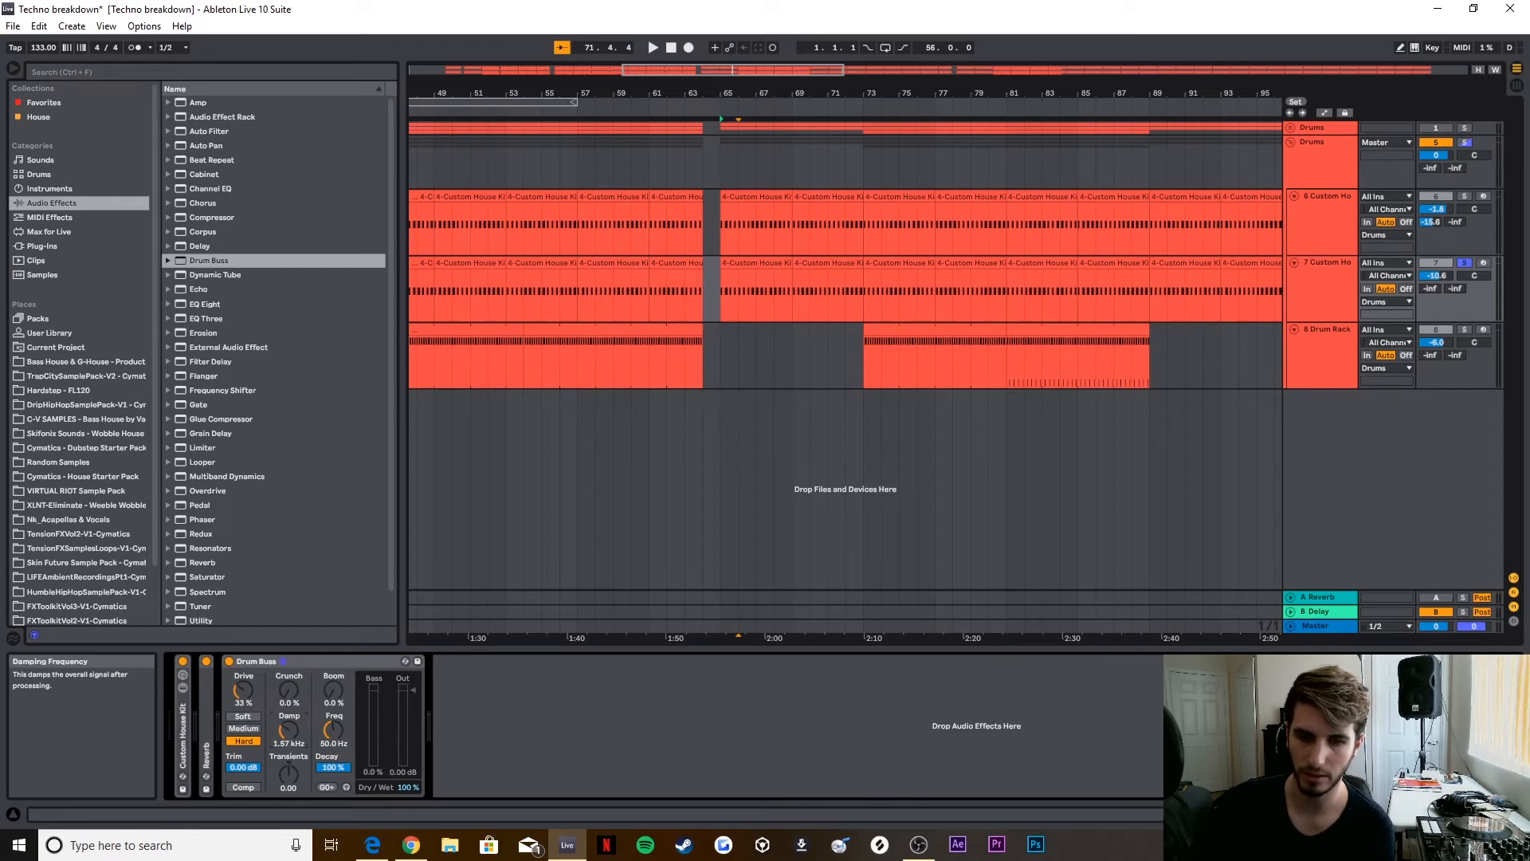
left_click_drag(289, 730, 338, 736)
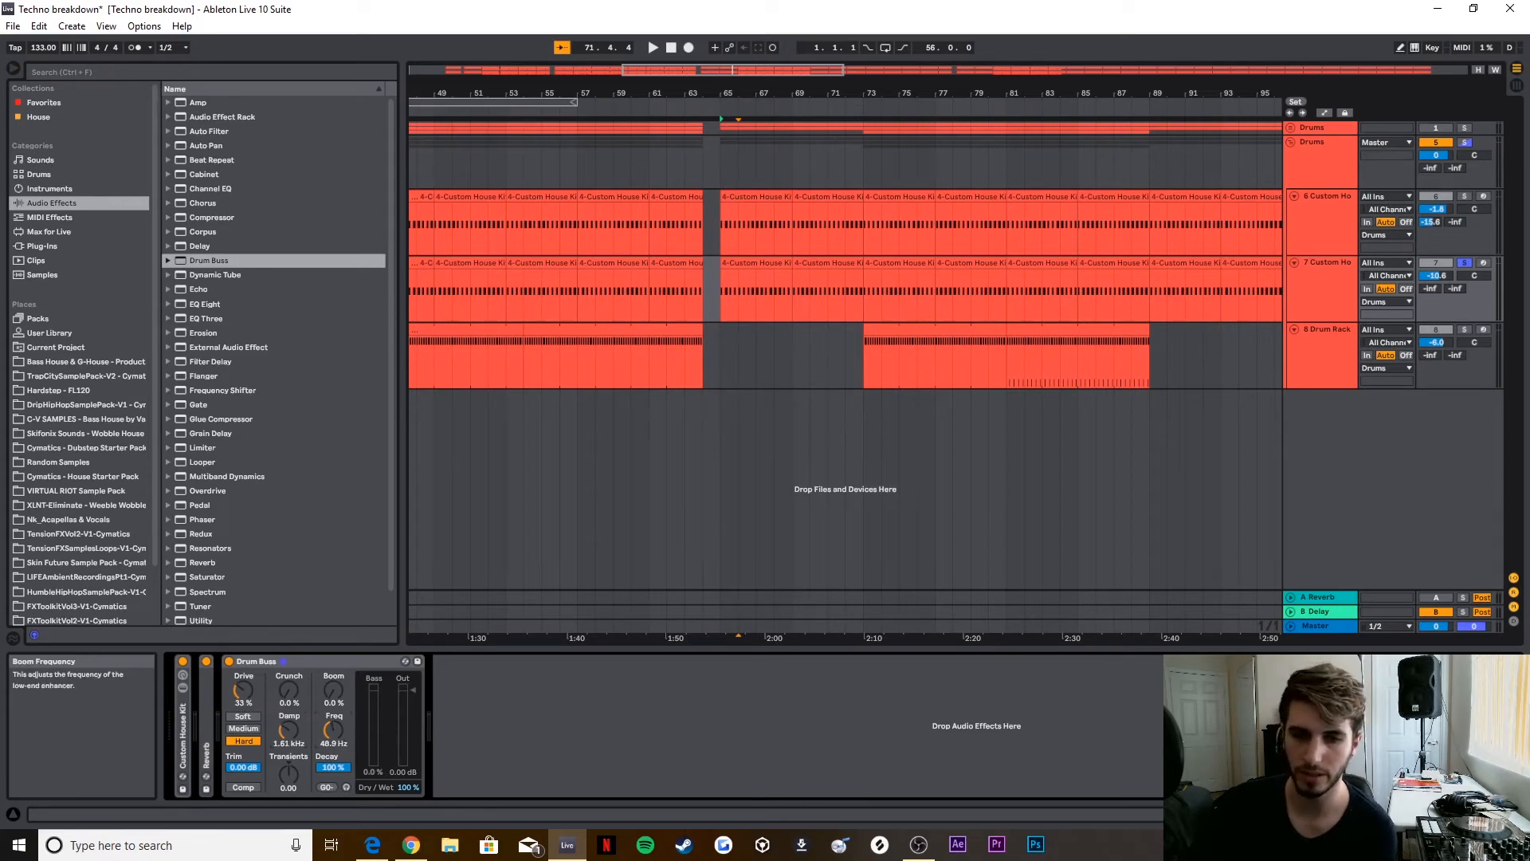
left_click(821, 107)
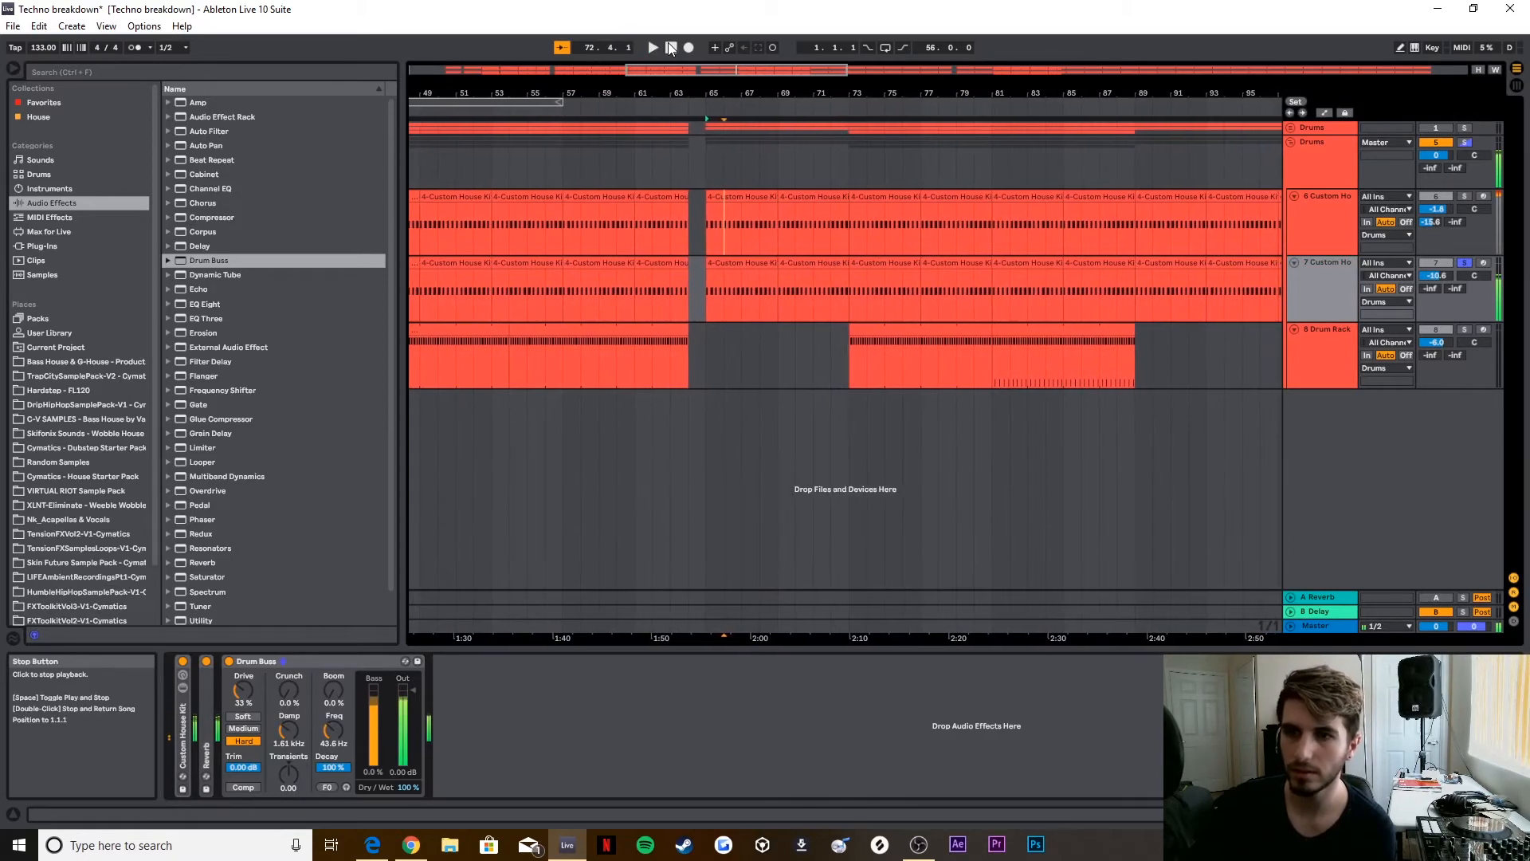
left_click(670, 48)
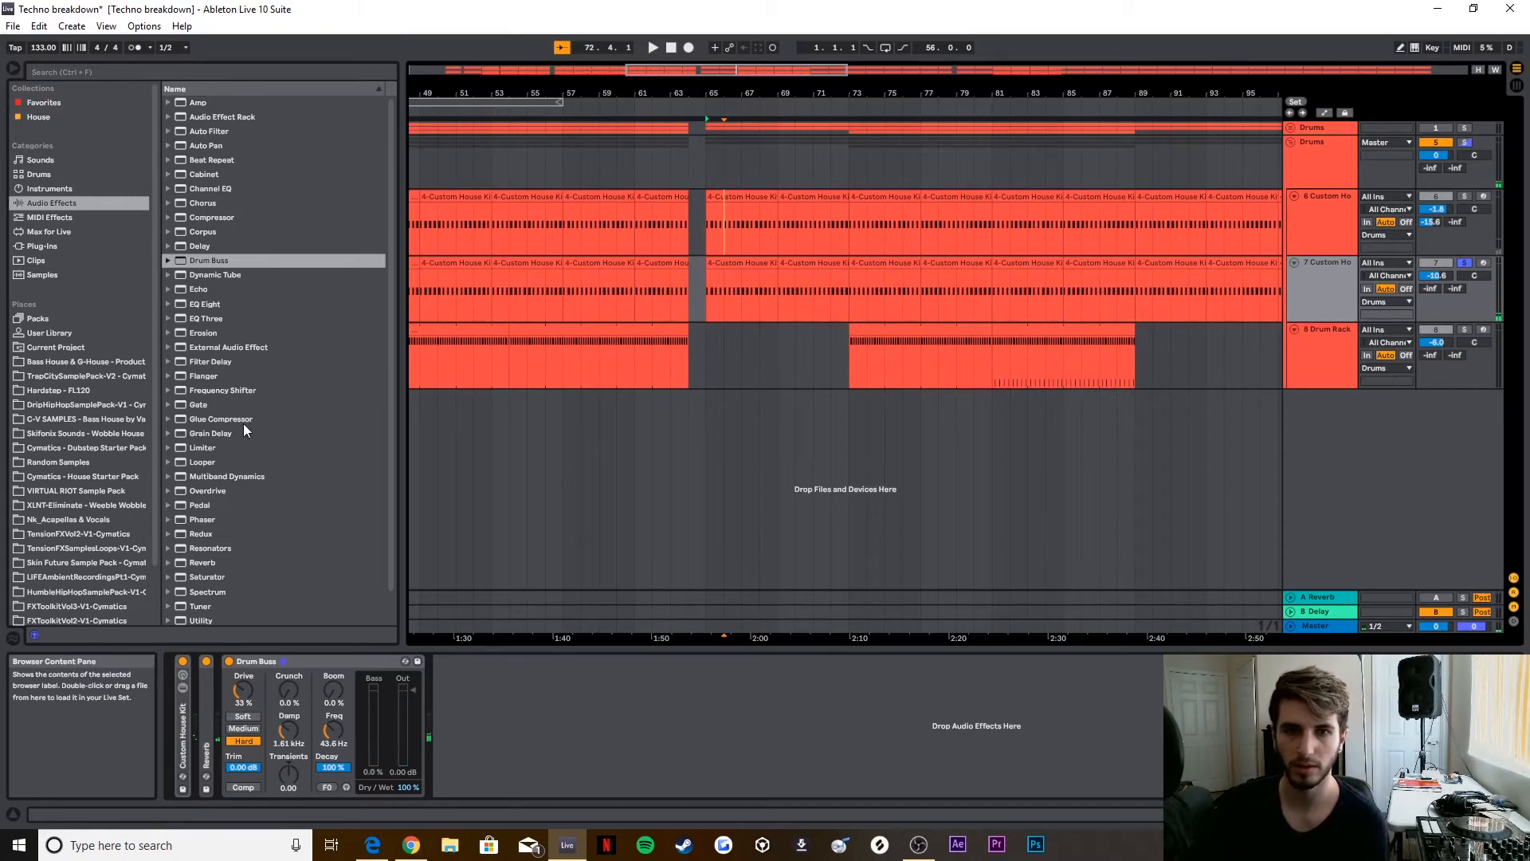
Step: Add EQ Eight after Drum Buss, cut the low band about 12 dB at 68.1 Hz, and audition the result
left_click_drag(205, 303, 586, 749)
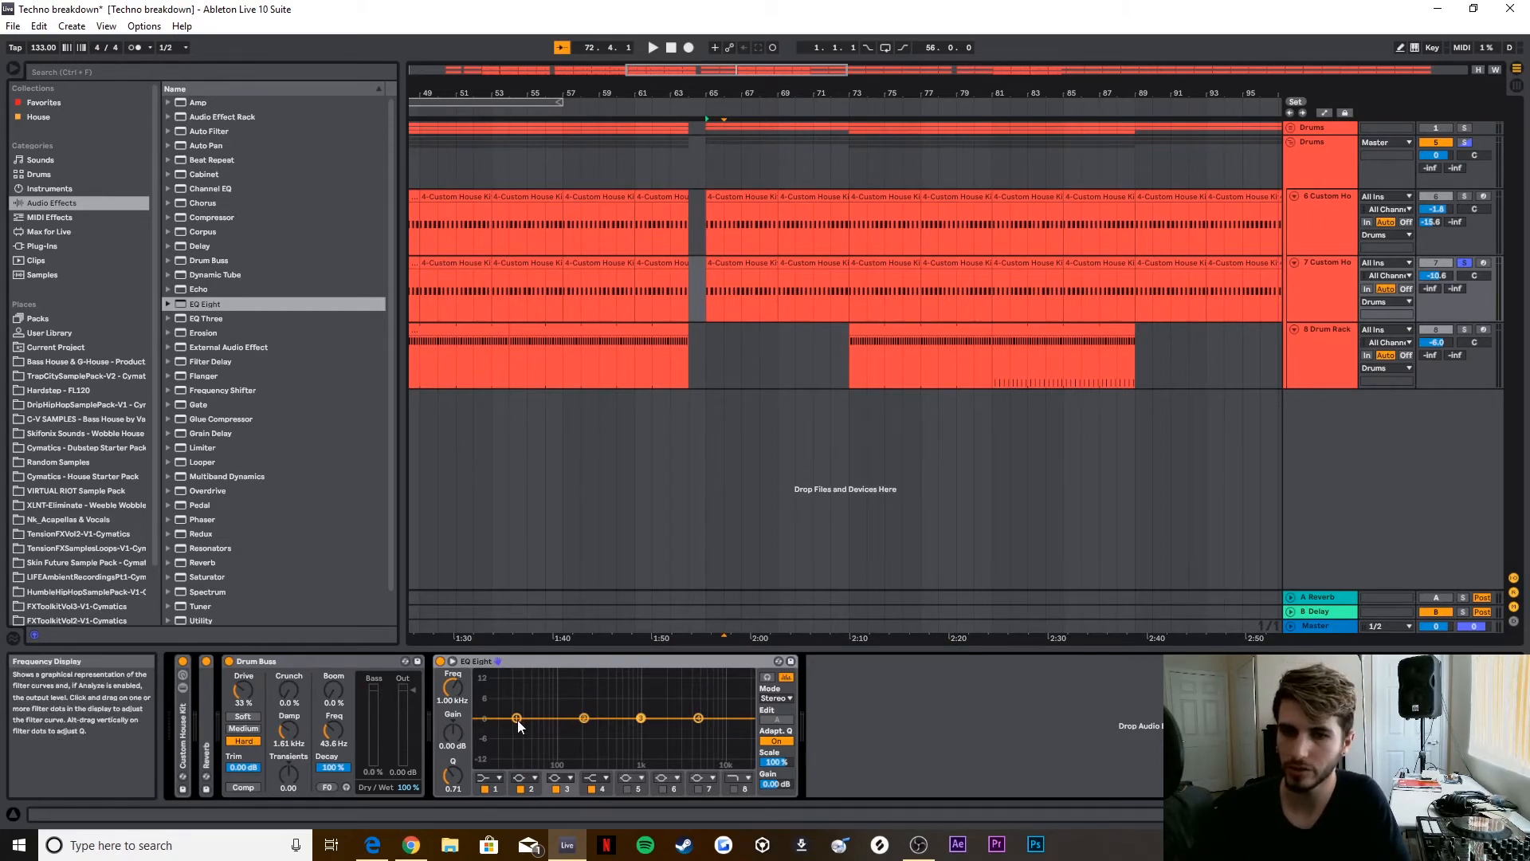
left_click_drag(518, 719, 546, 757)
key("space")
key("space")
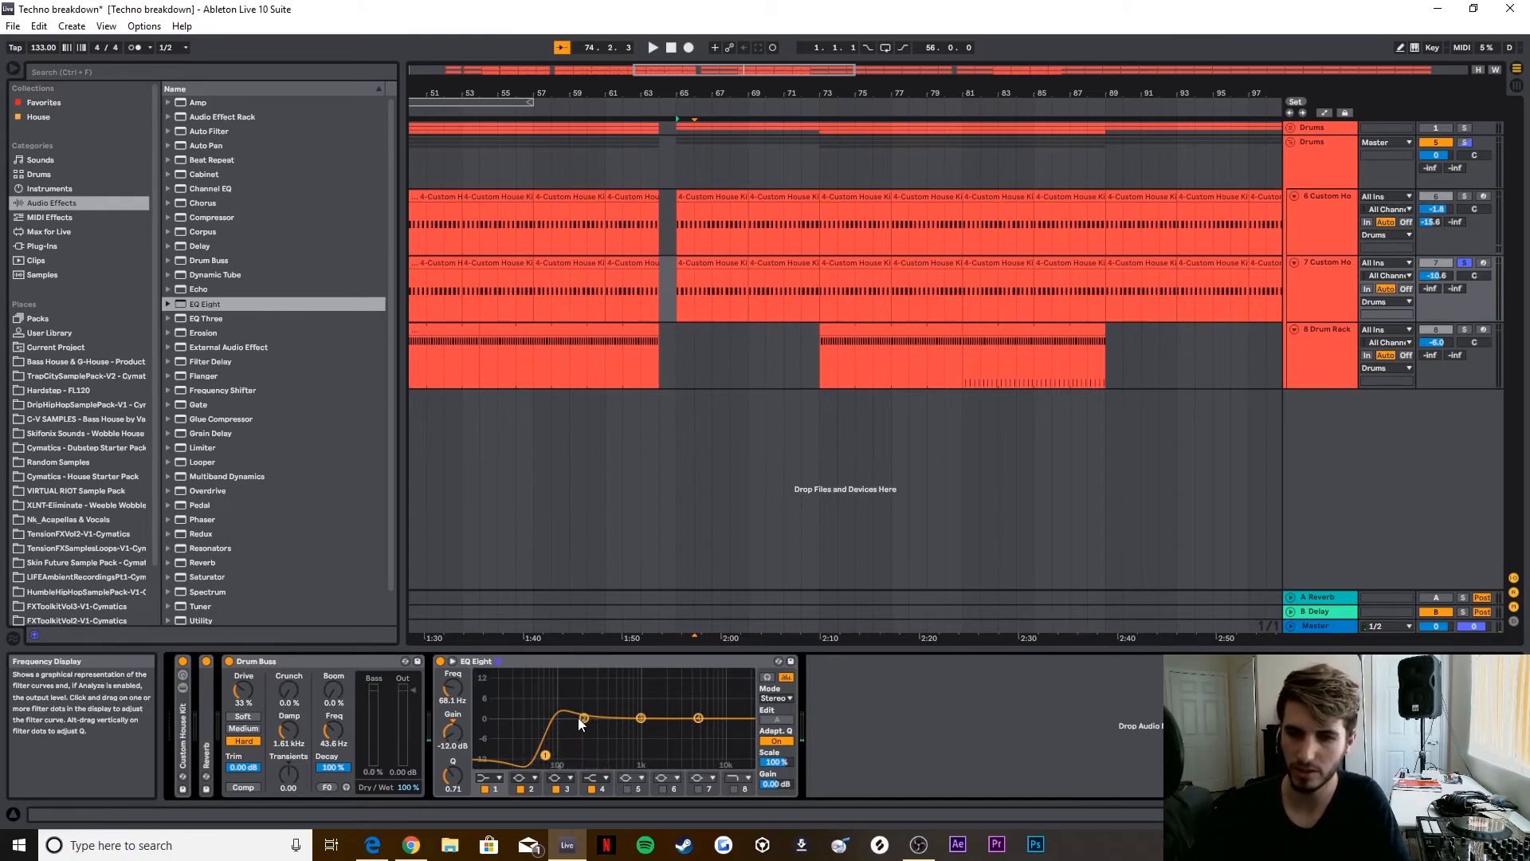
Step: Add a second EQ Eight, boost about 9 dB near 100 Hz, and lower the high shelf by 9.30 dB at 1.86 kHz
double_click(604, 666)
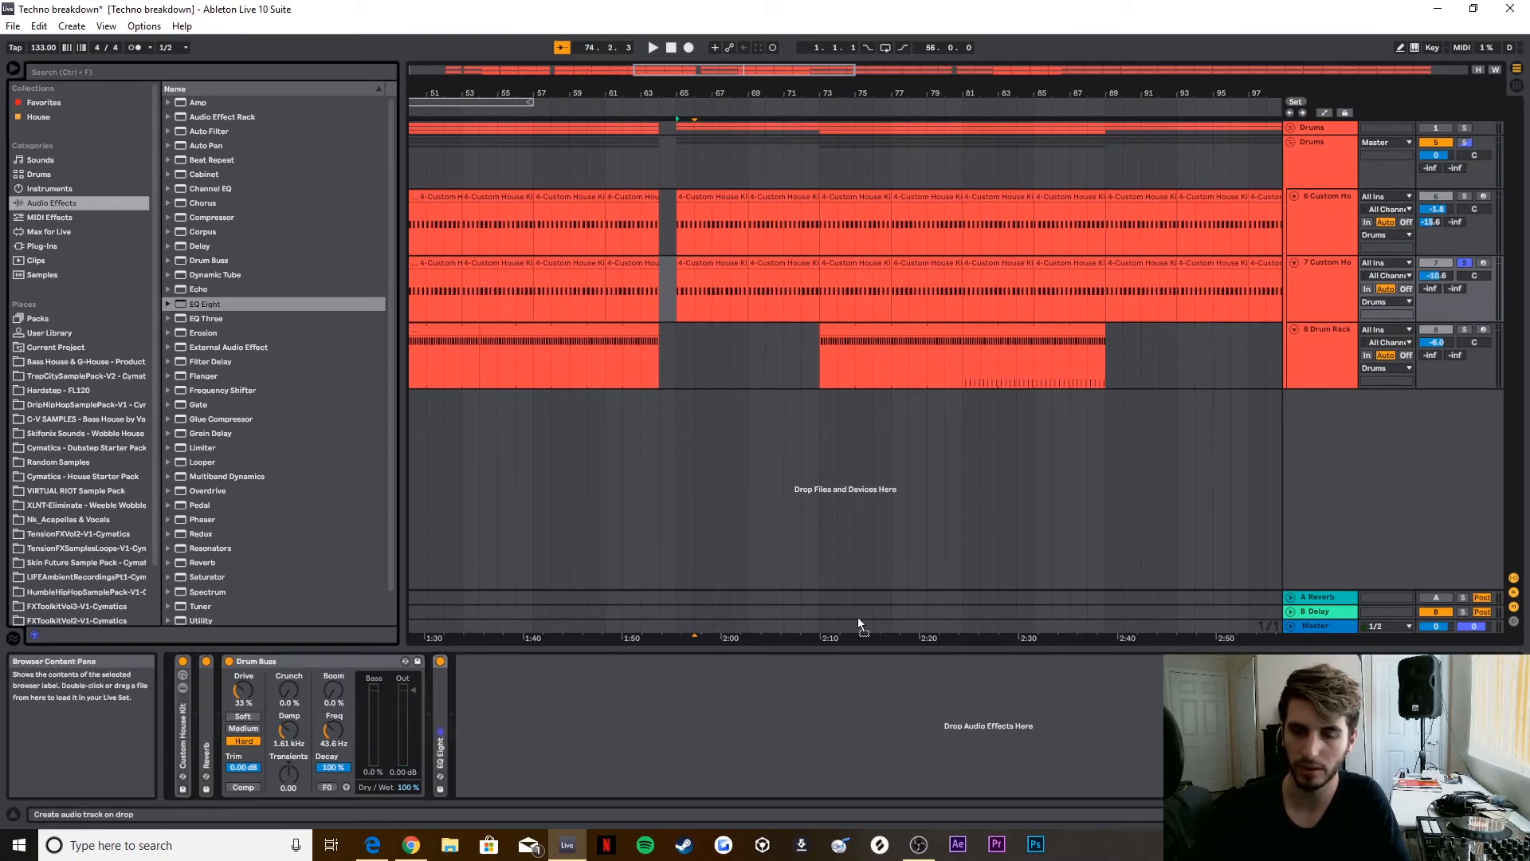
left_click_drag(738, 722, 736, 722)
double_click(440, 687)
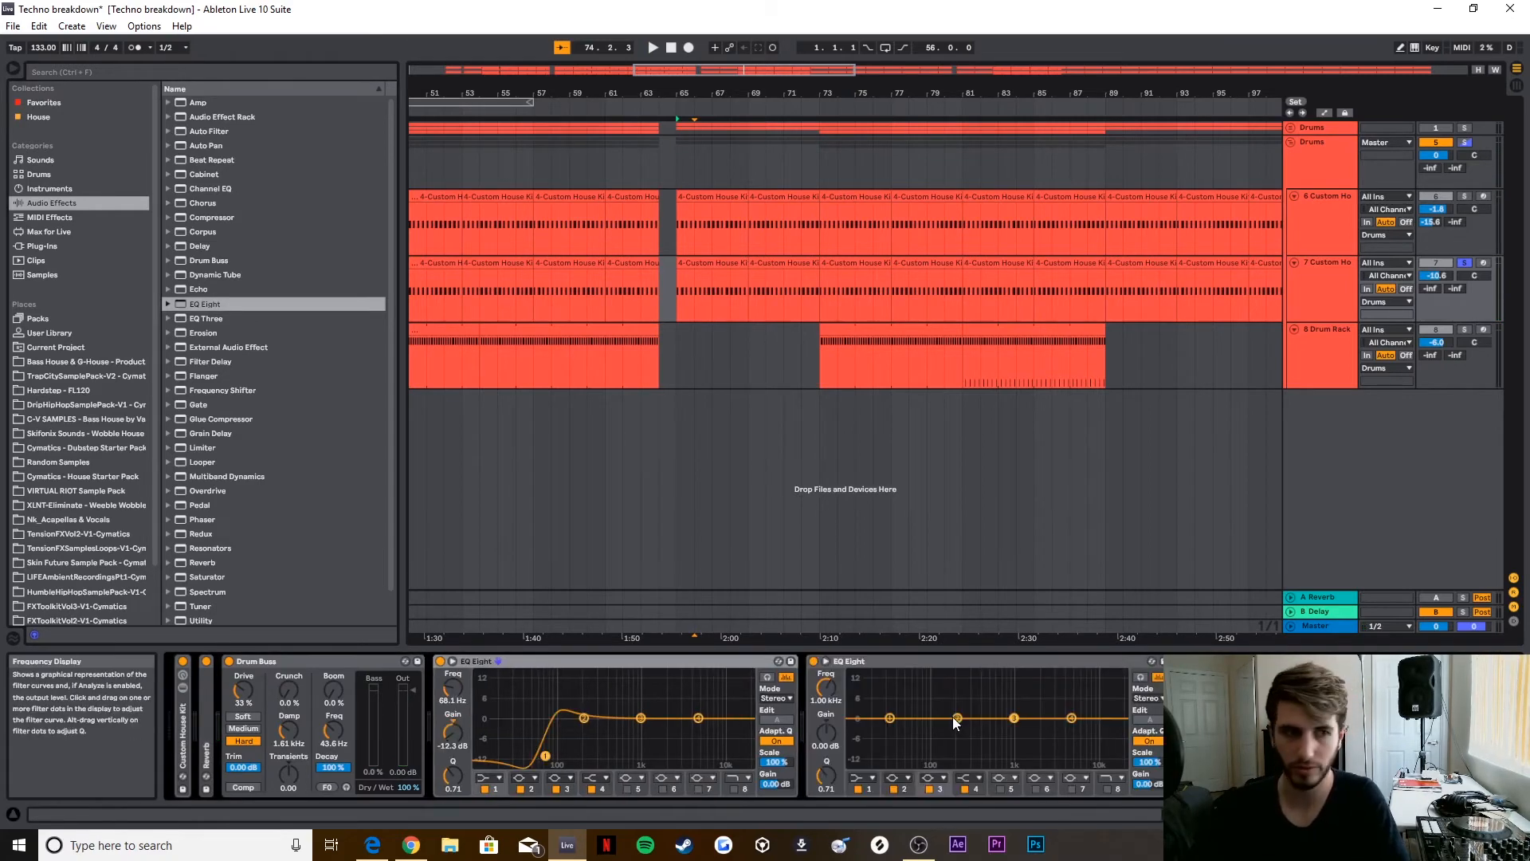
left_click_drag(957, 723, 934, 690)
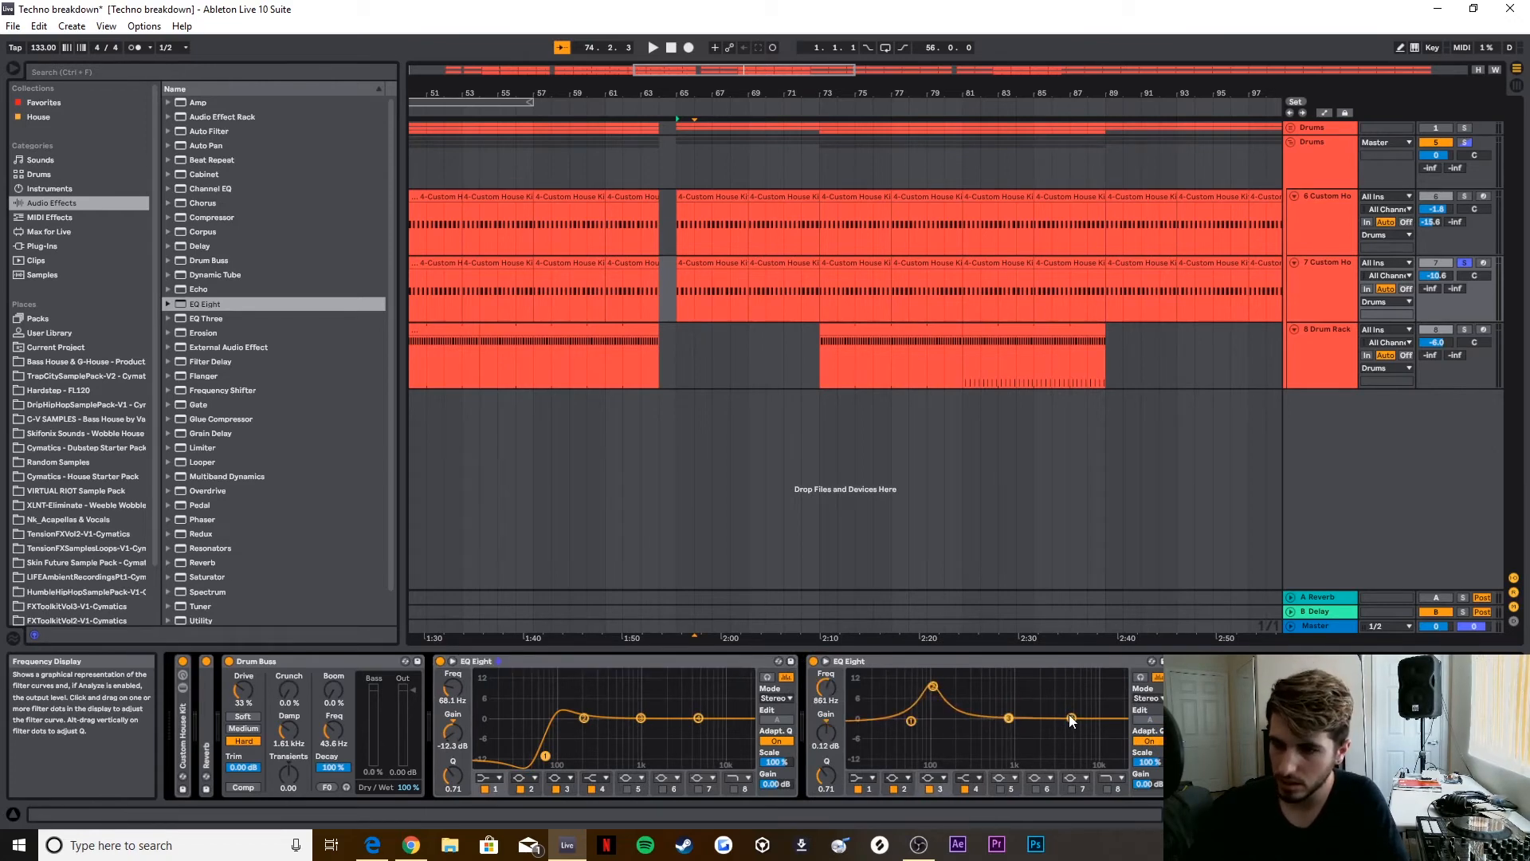
left_click_drag(1072, 718, 1036, 745)
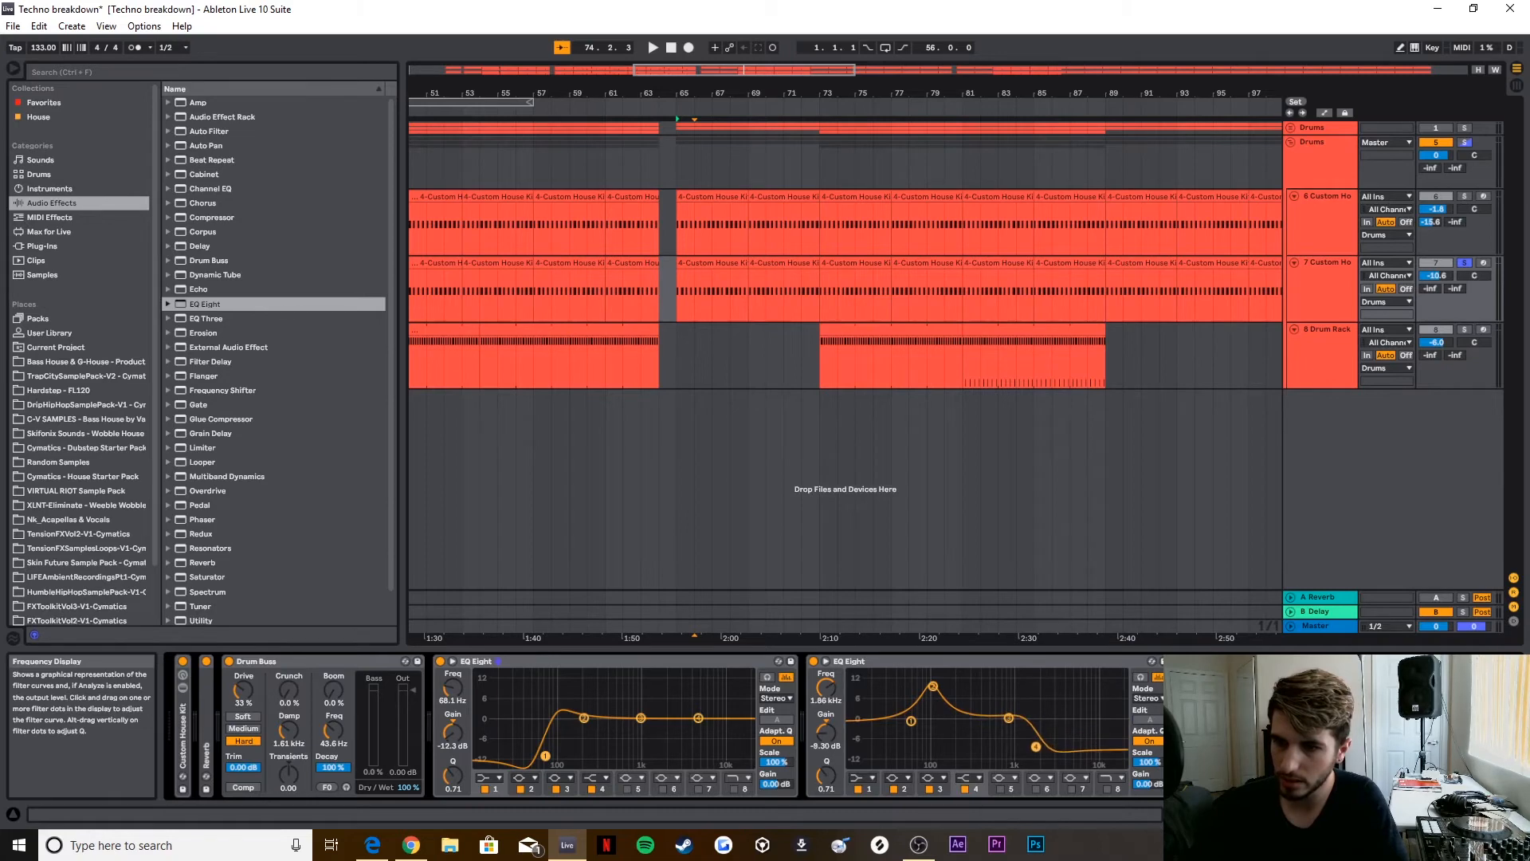
left_click_drag(910, 721, 932, 685)
left_click_drag(932, 685, 931, 688)
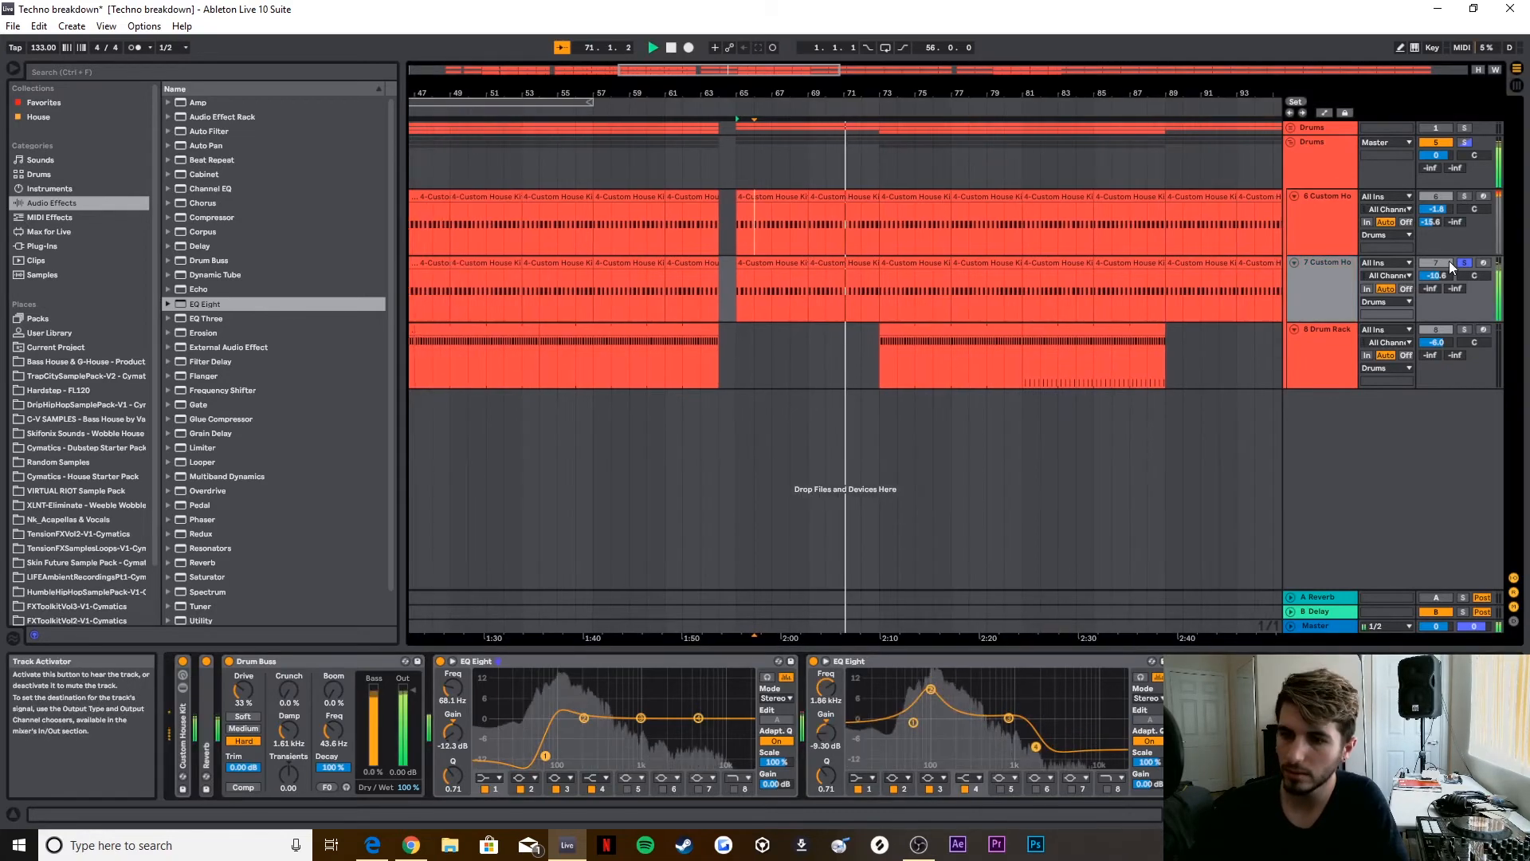
Step: Compare the sound with the second EQ Eight bypassed and enabled during playback, leaving it enabled
left_click(813, 662)
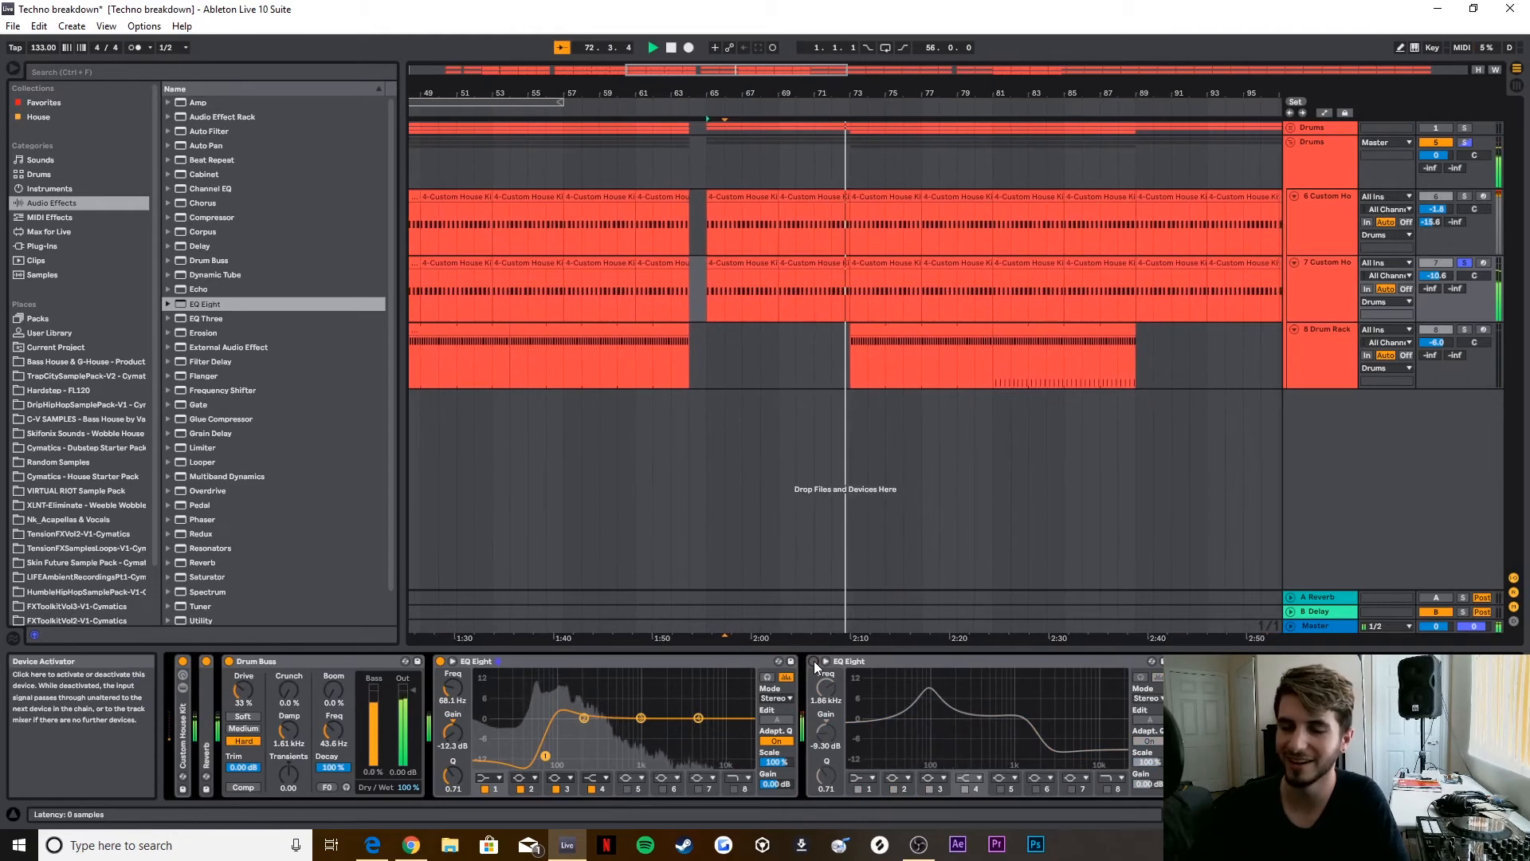
left_click(815, 661)
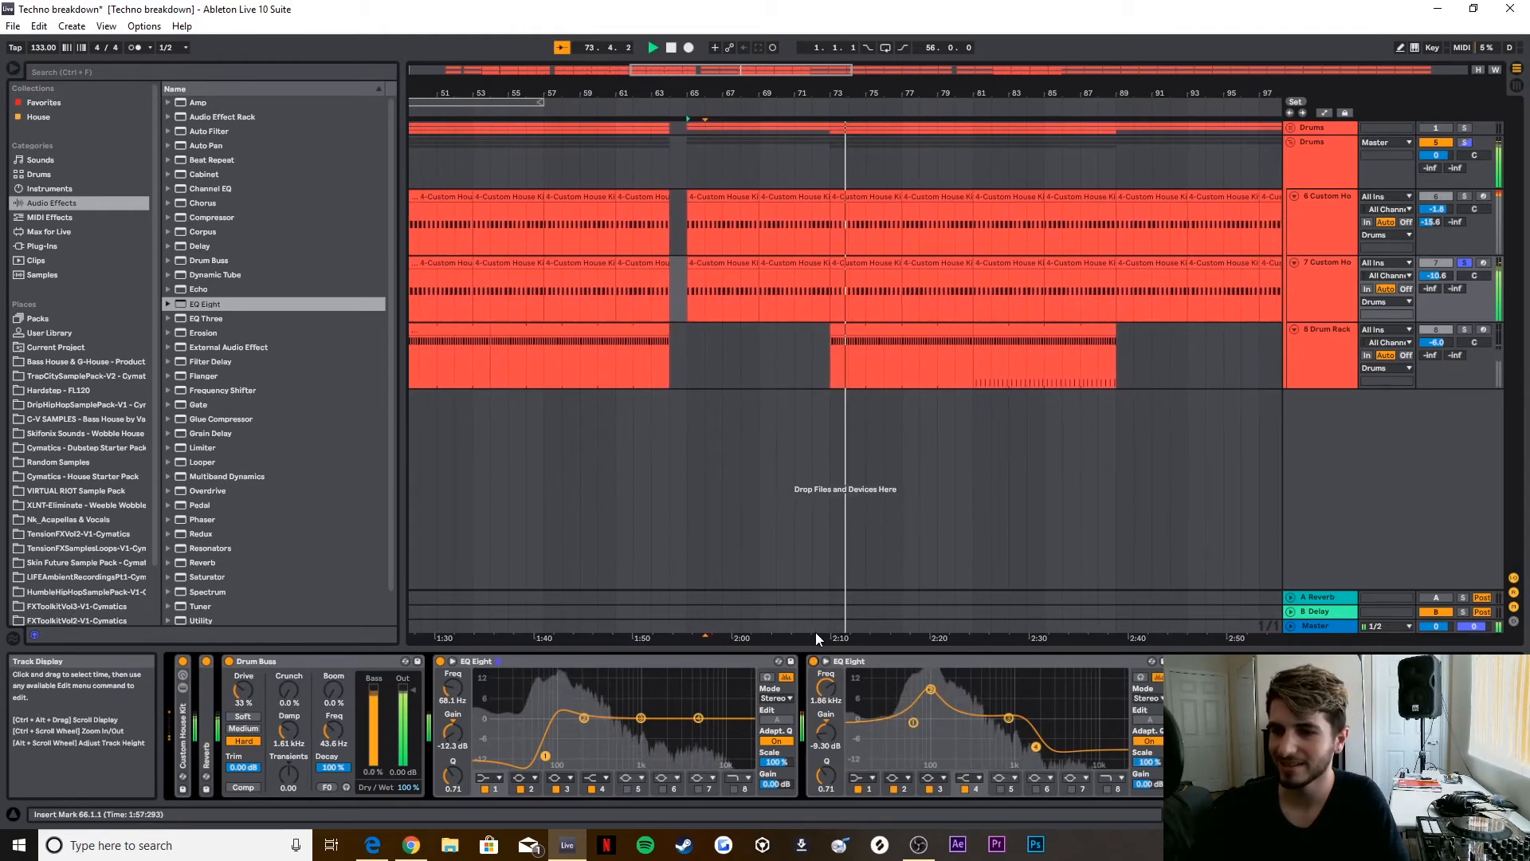
key("space")
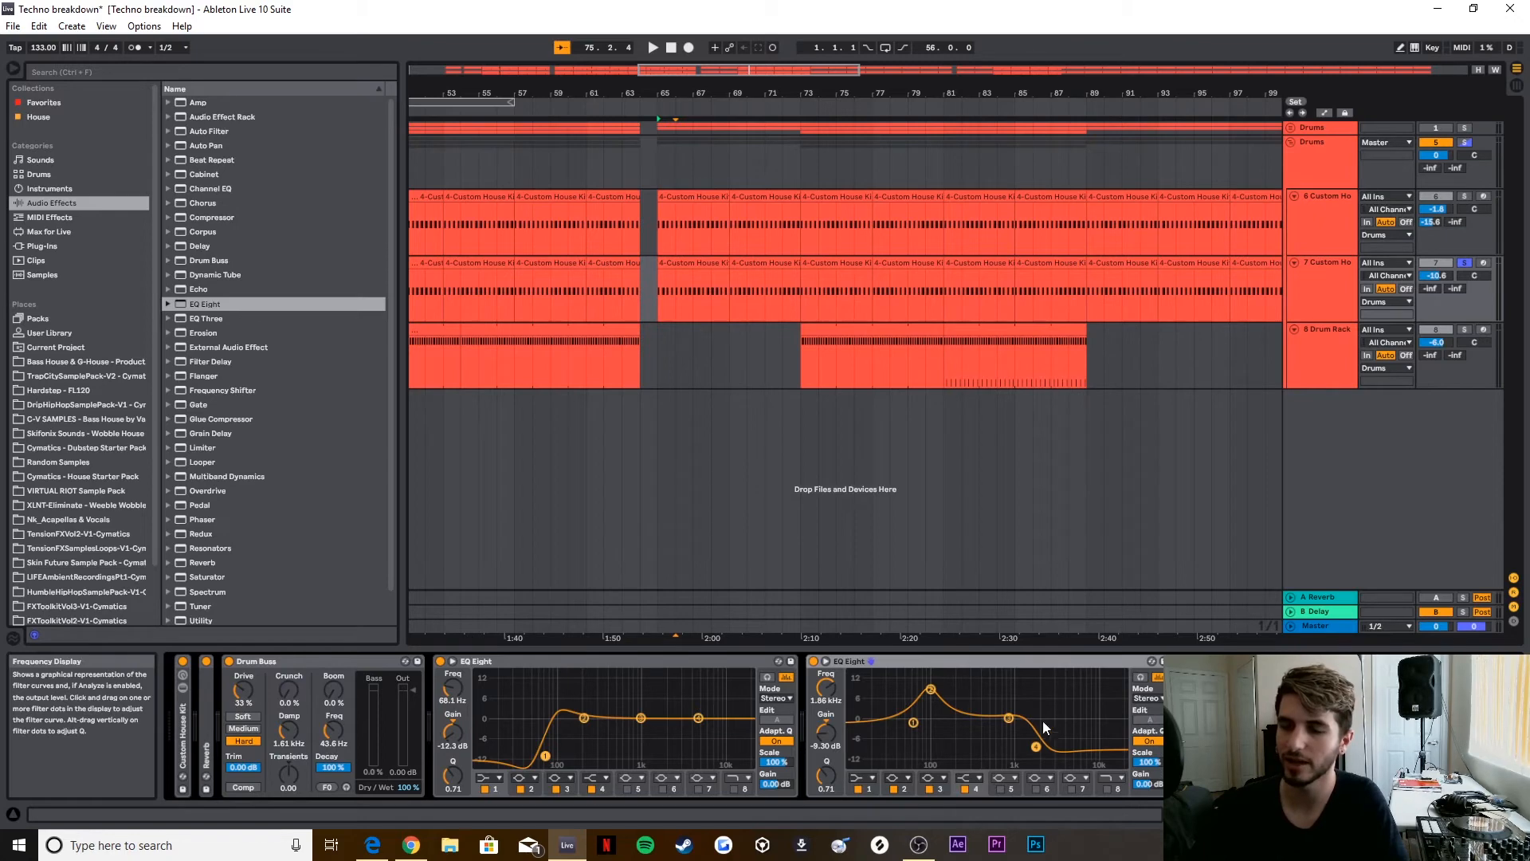
Step: Solo the processed kick alongside the second kit track and play both together before stopping
left_click(1465, 195)
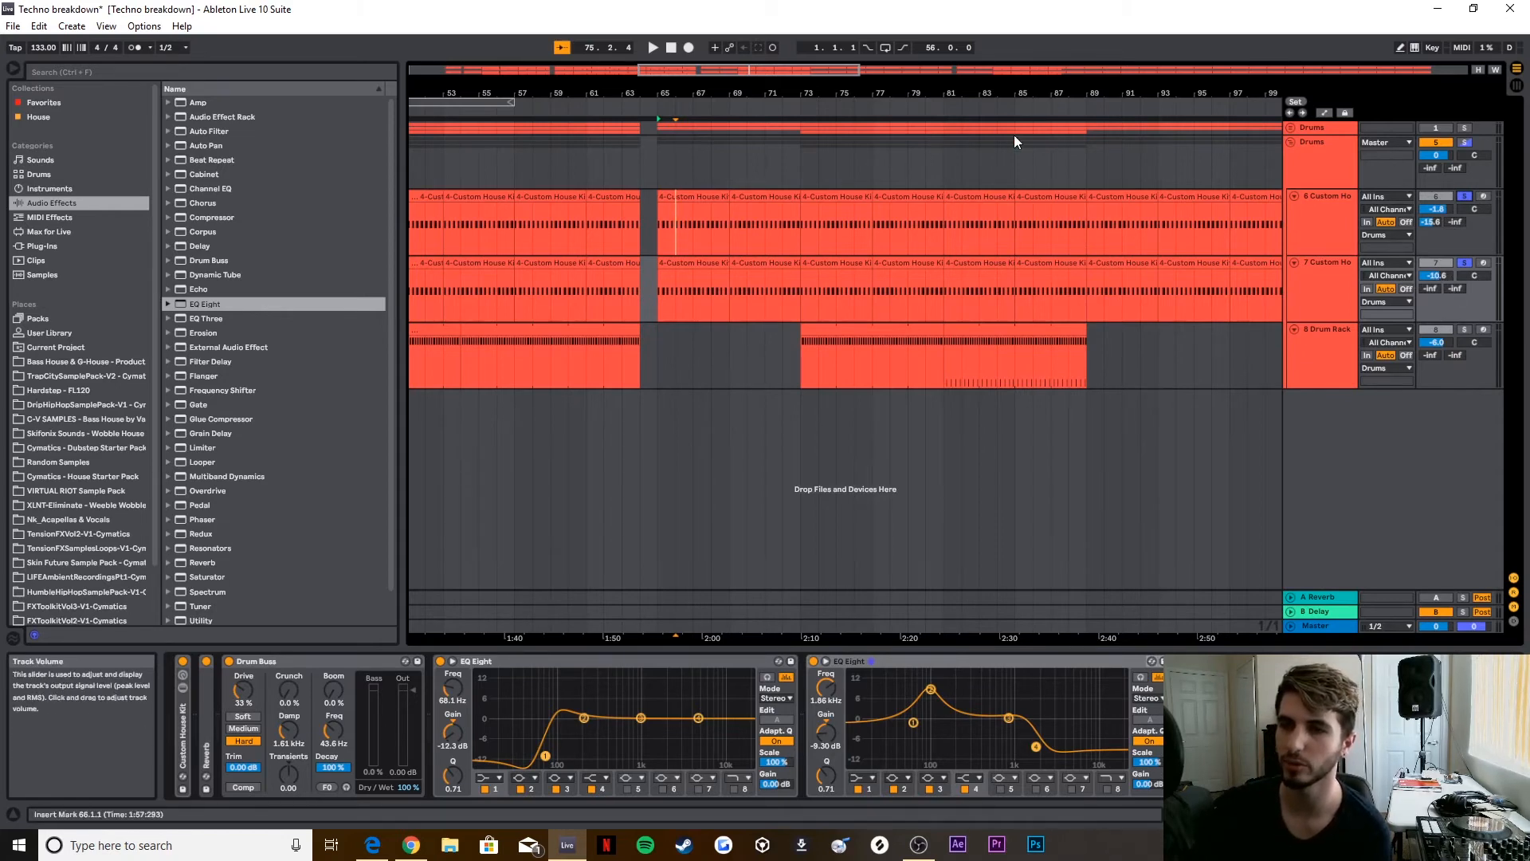
left_click(734, 108)
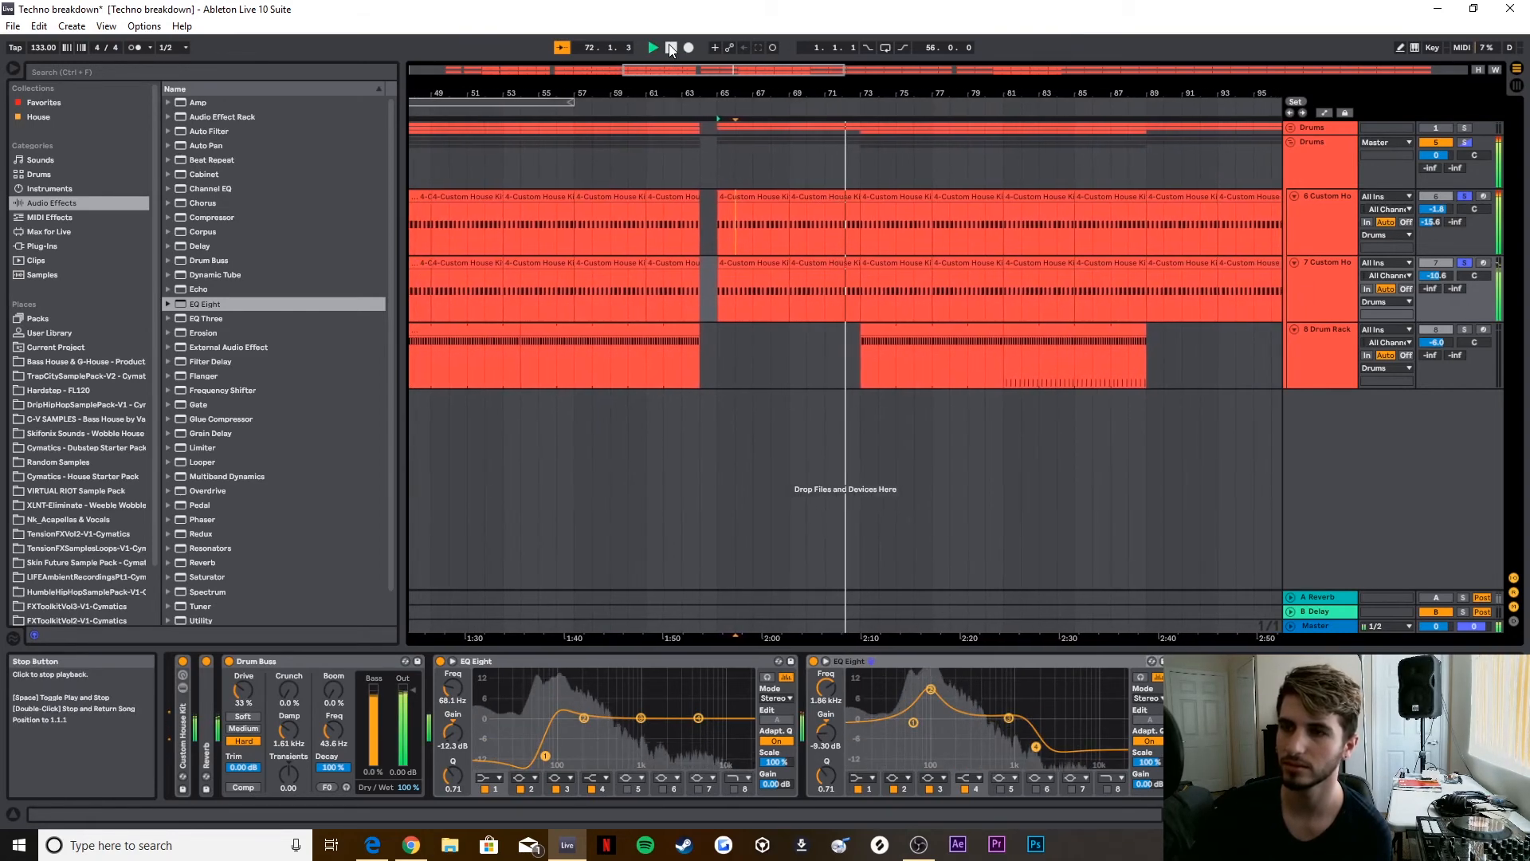
left_click(671, 50)
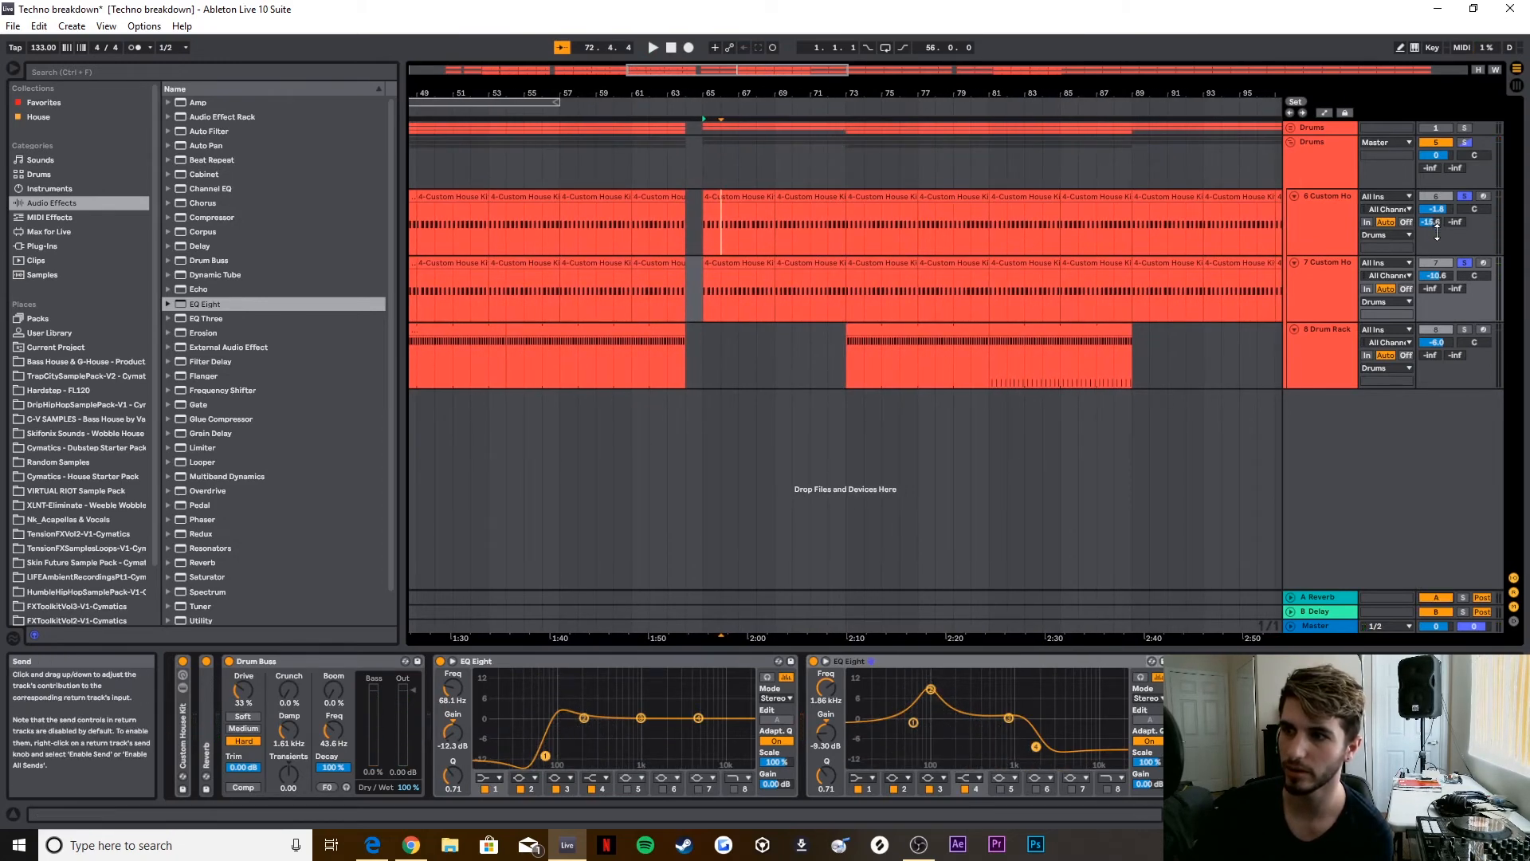
Step: Enable the A Reverb return and show its device, then clear the drum solos and replay the group
left_click(1325, 597)
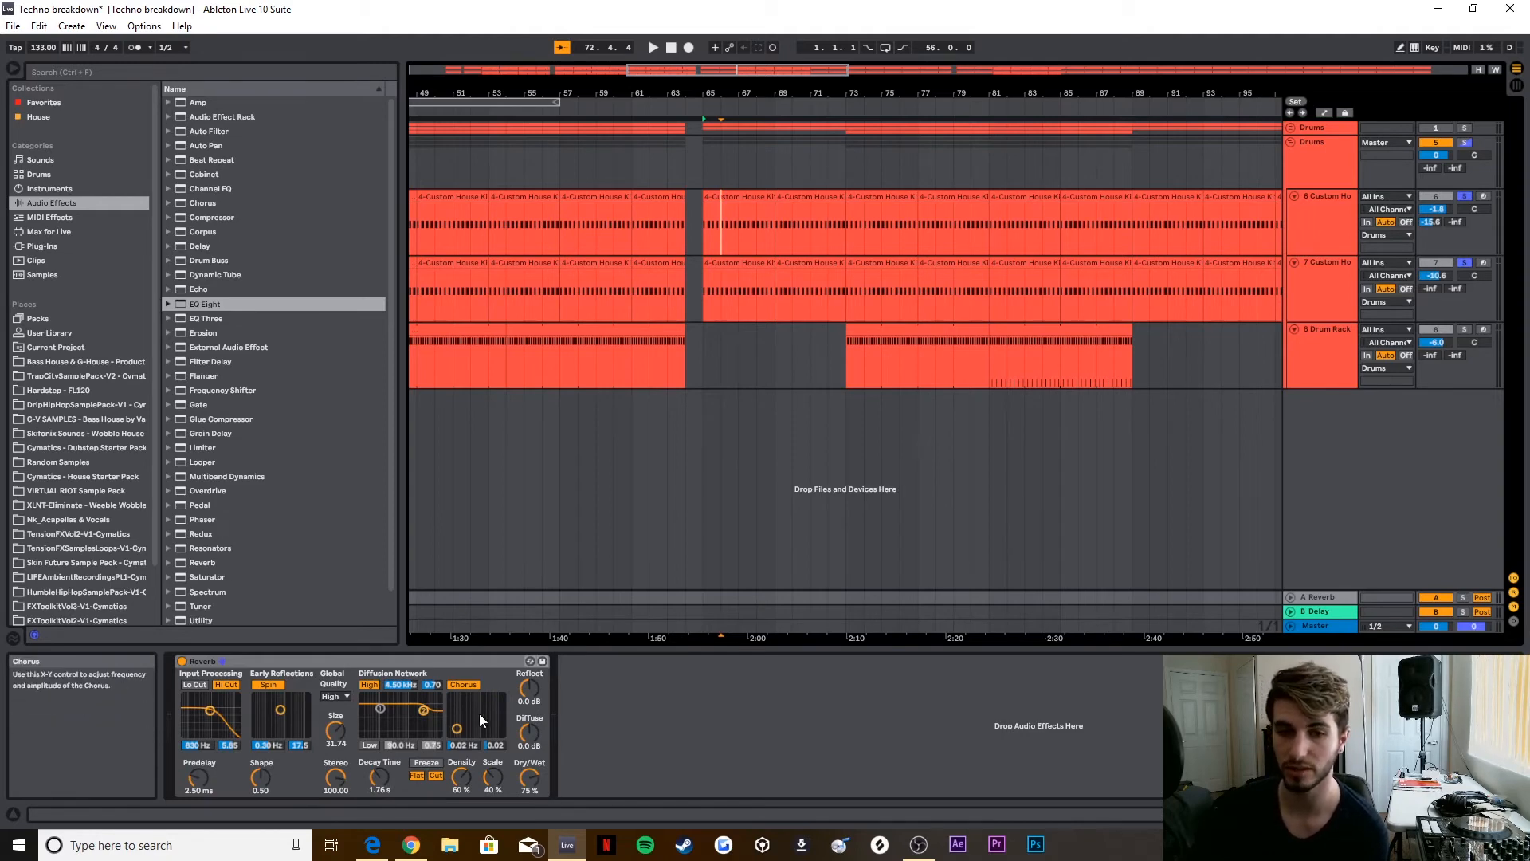
left_click(1465, 142)
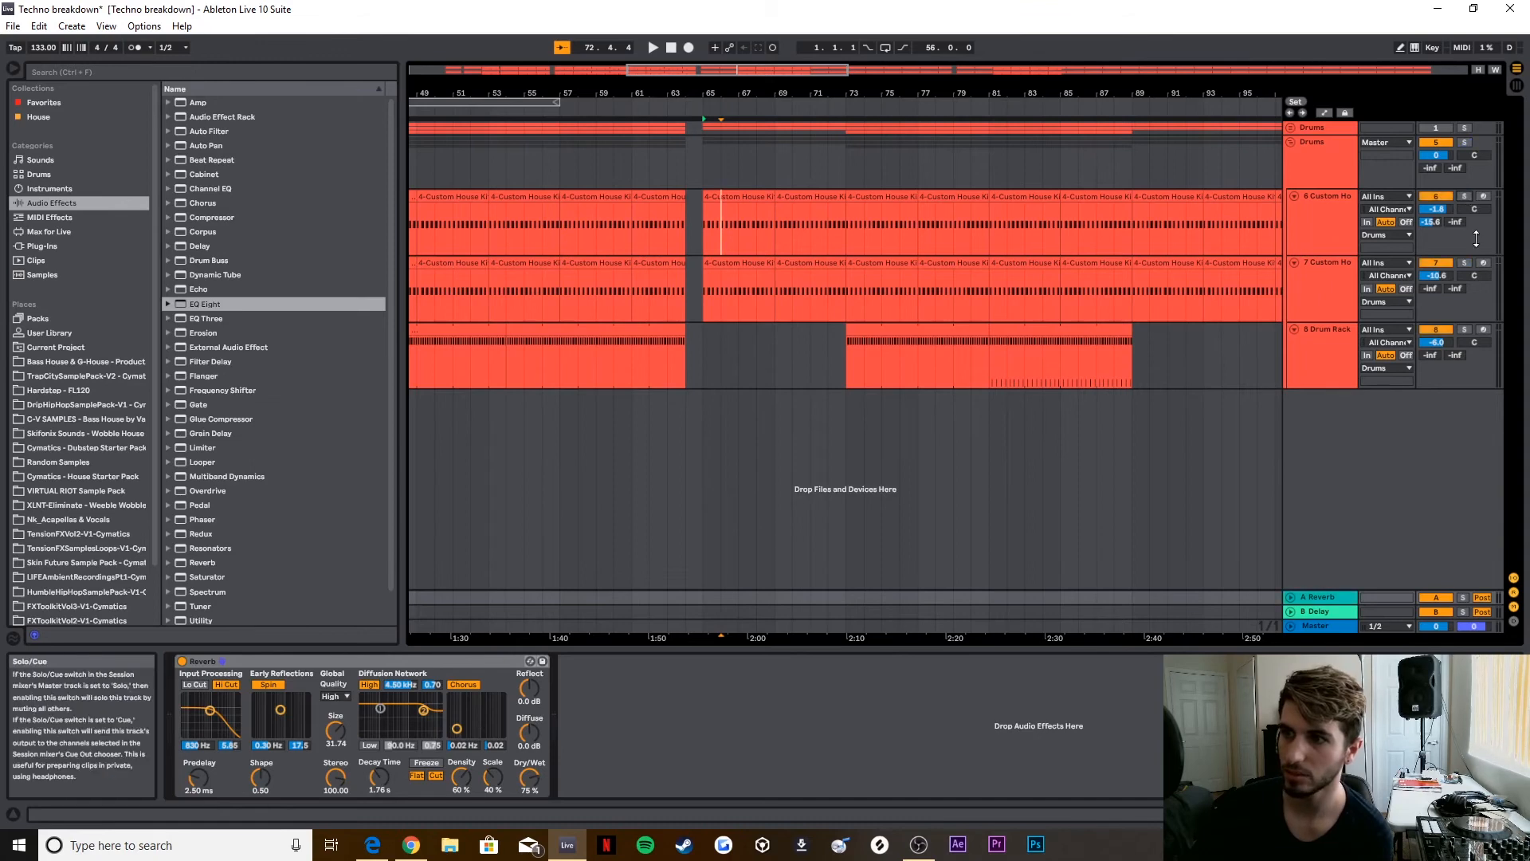
left_click(750, 108)
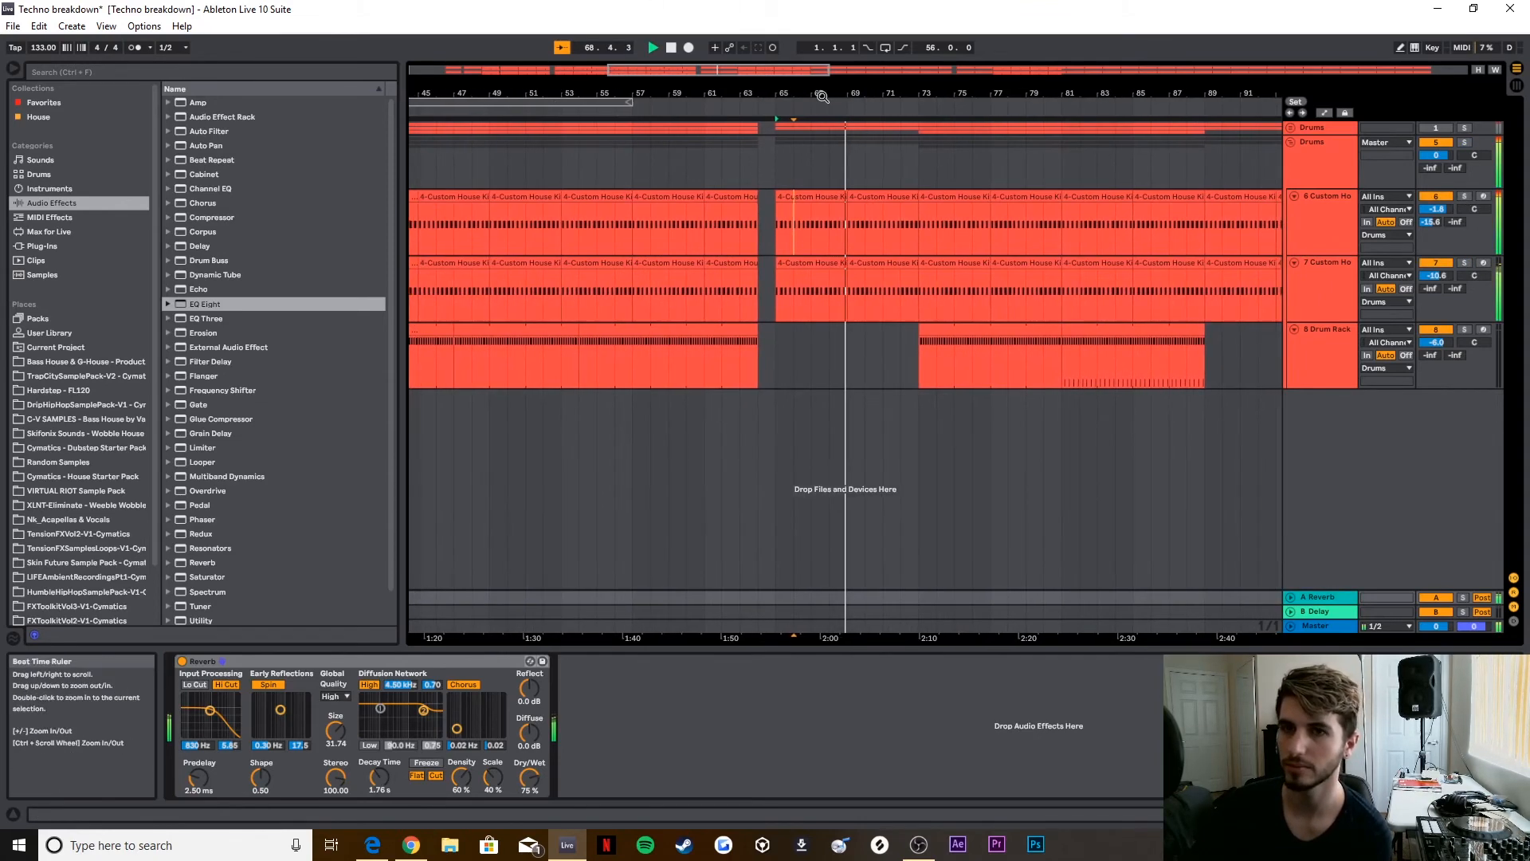
left_click(670, 50)
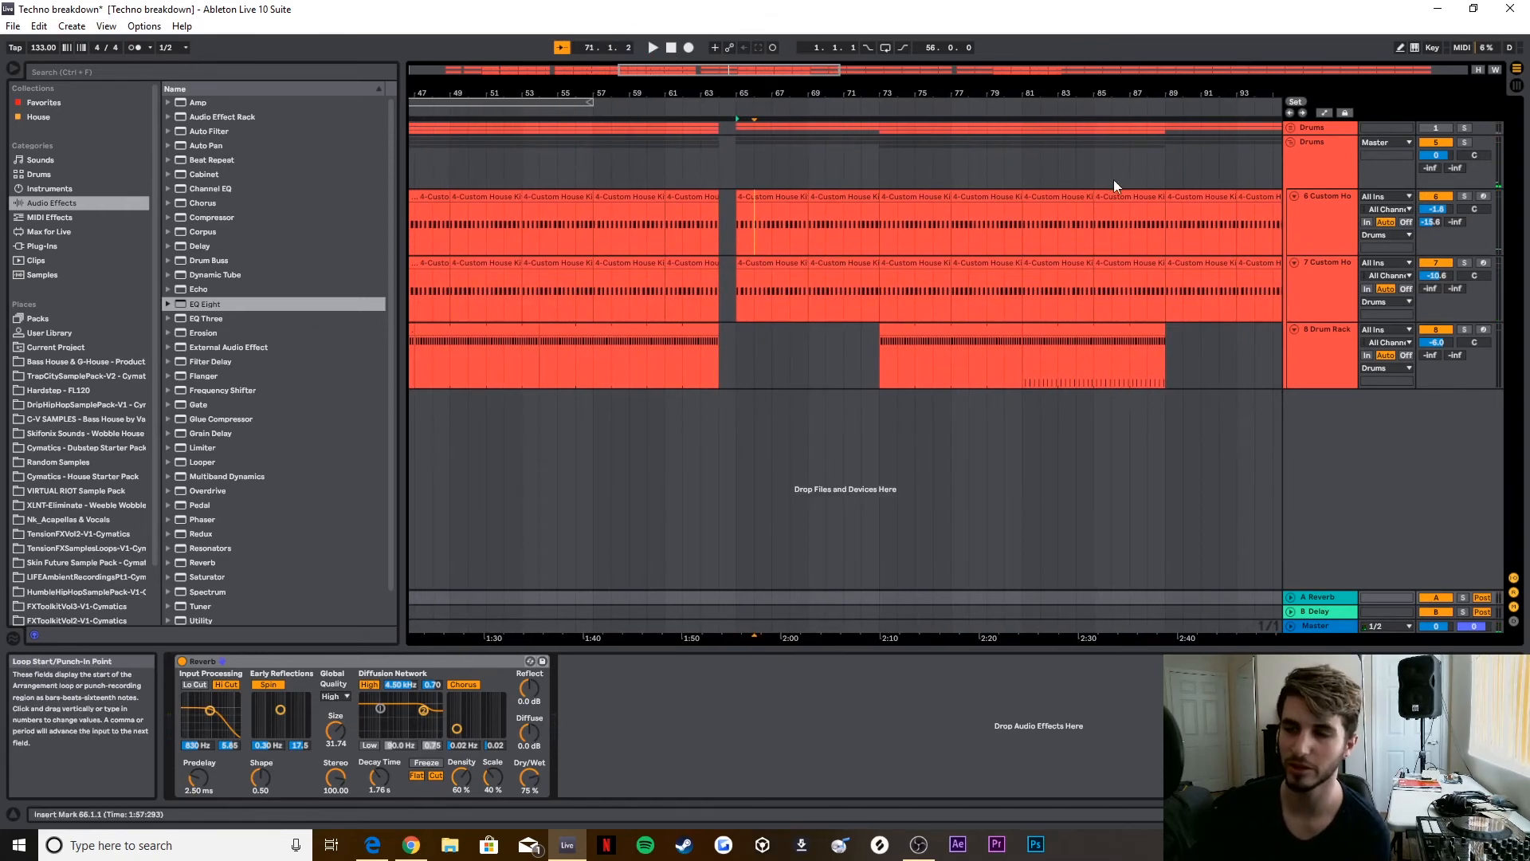
Step: Solo the Drum Rack track and open its MIDI clip starting at bar 81
left_click(1336, 340)
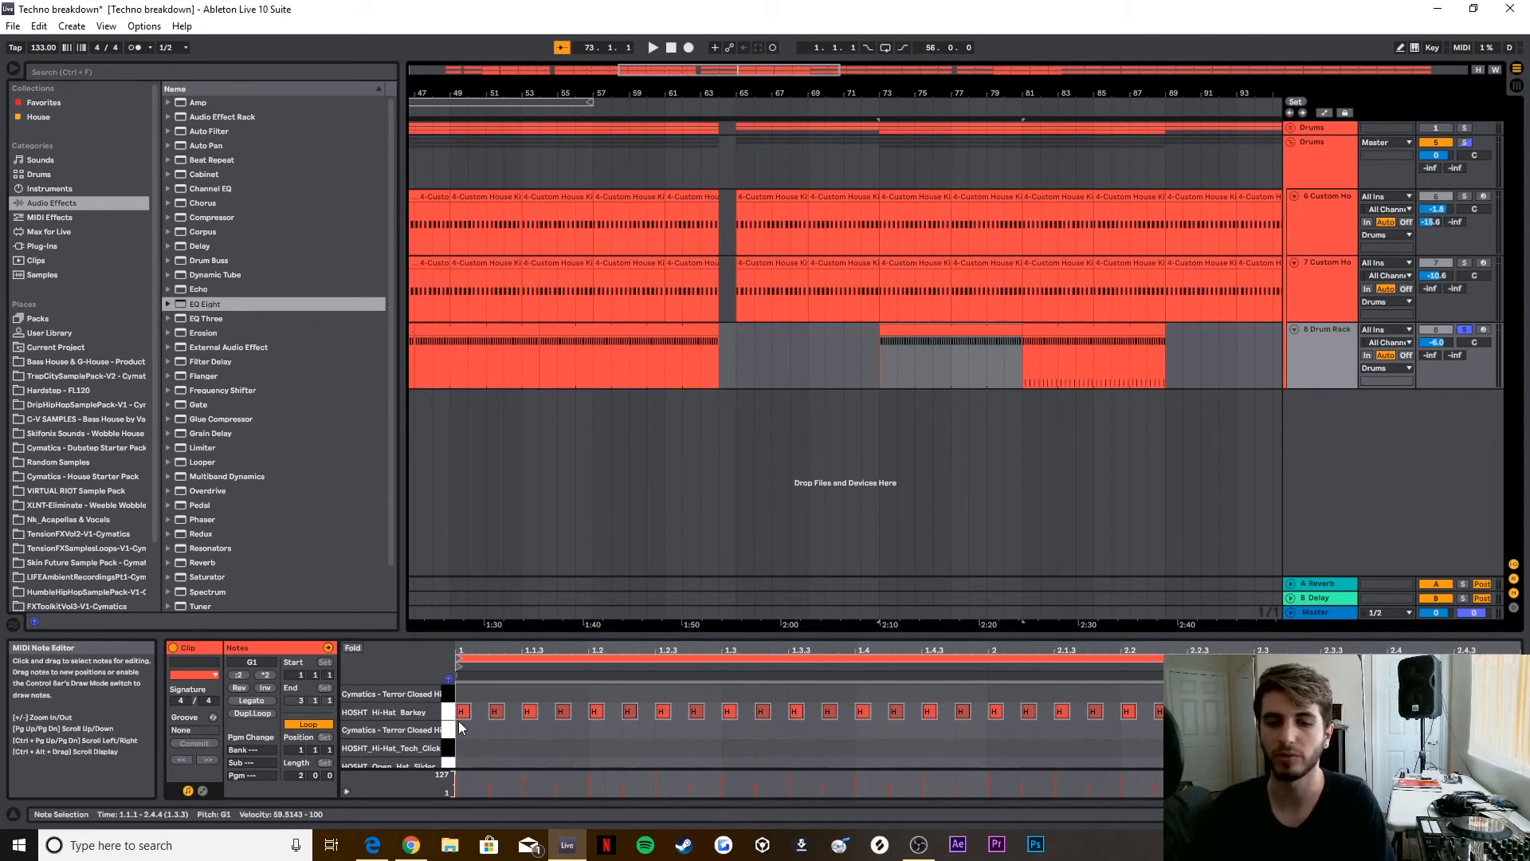
left_click(1039, 330)
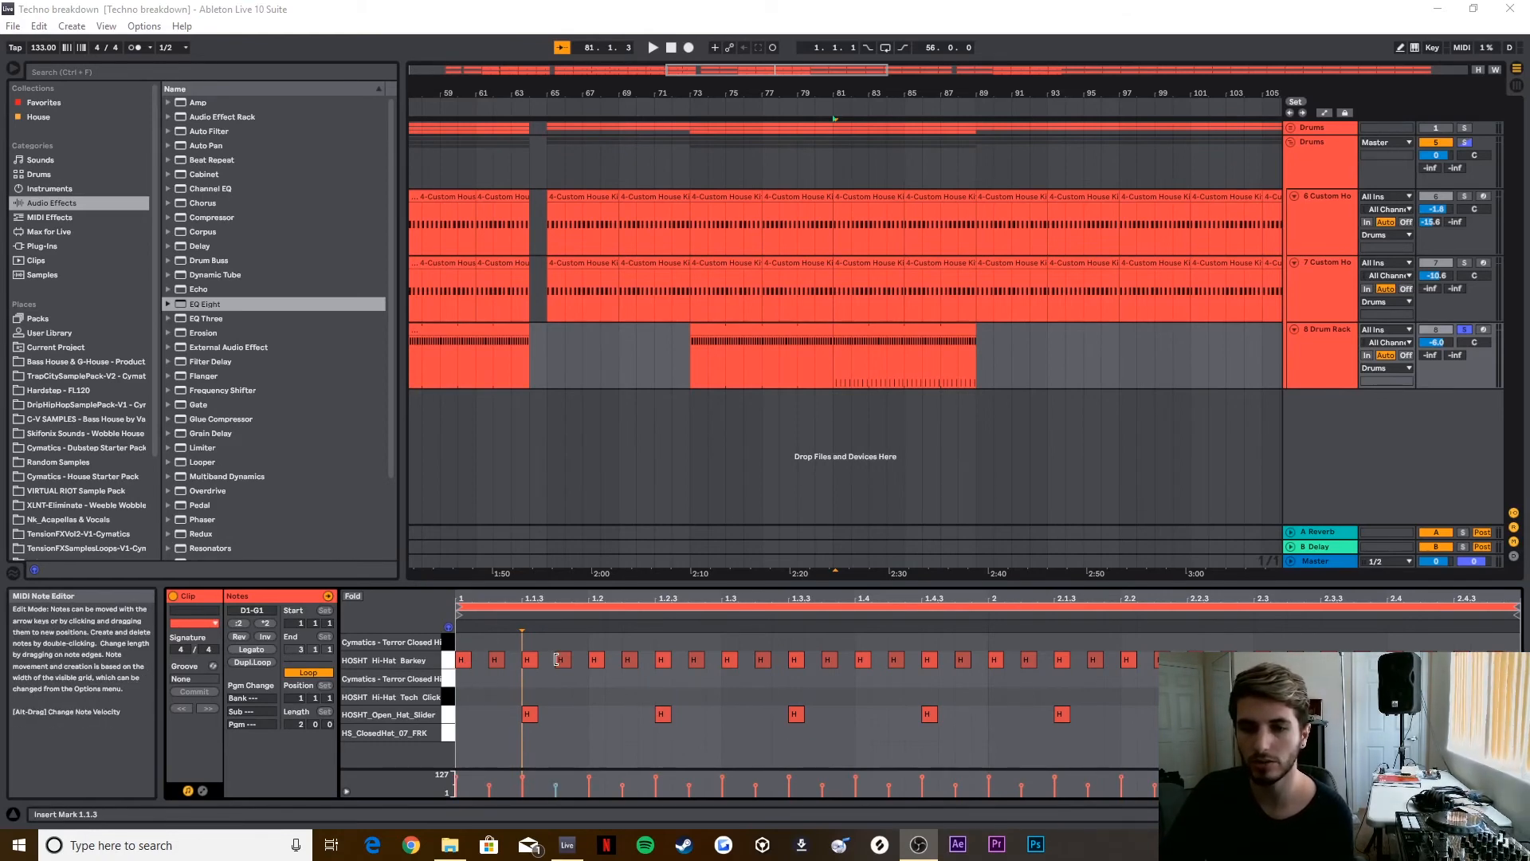
Step: Select the off-beat HOSHT Hi-Hat Barkey notes from 1.1.2 to 1.3.4 and inspect their velocity
left_click(495, 660)
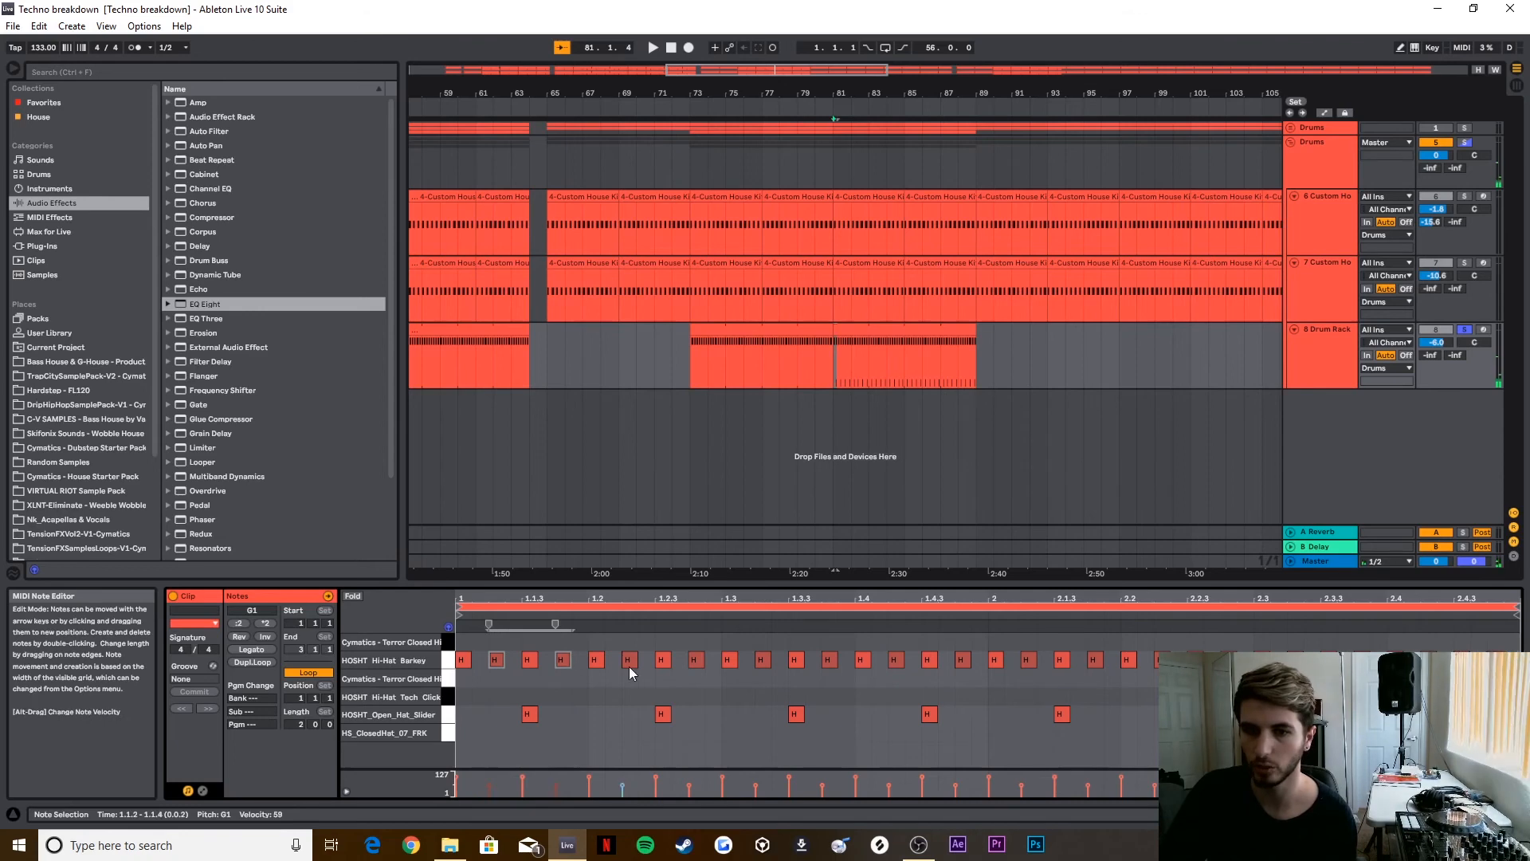
left_click(696, 660, "shift")
left_click(763, 660, "shift")
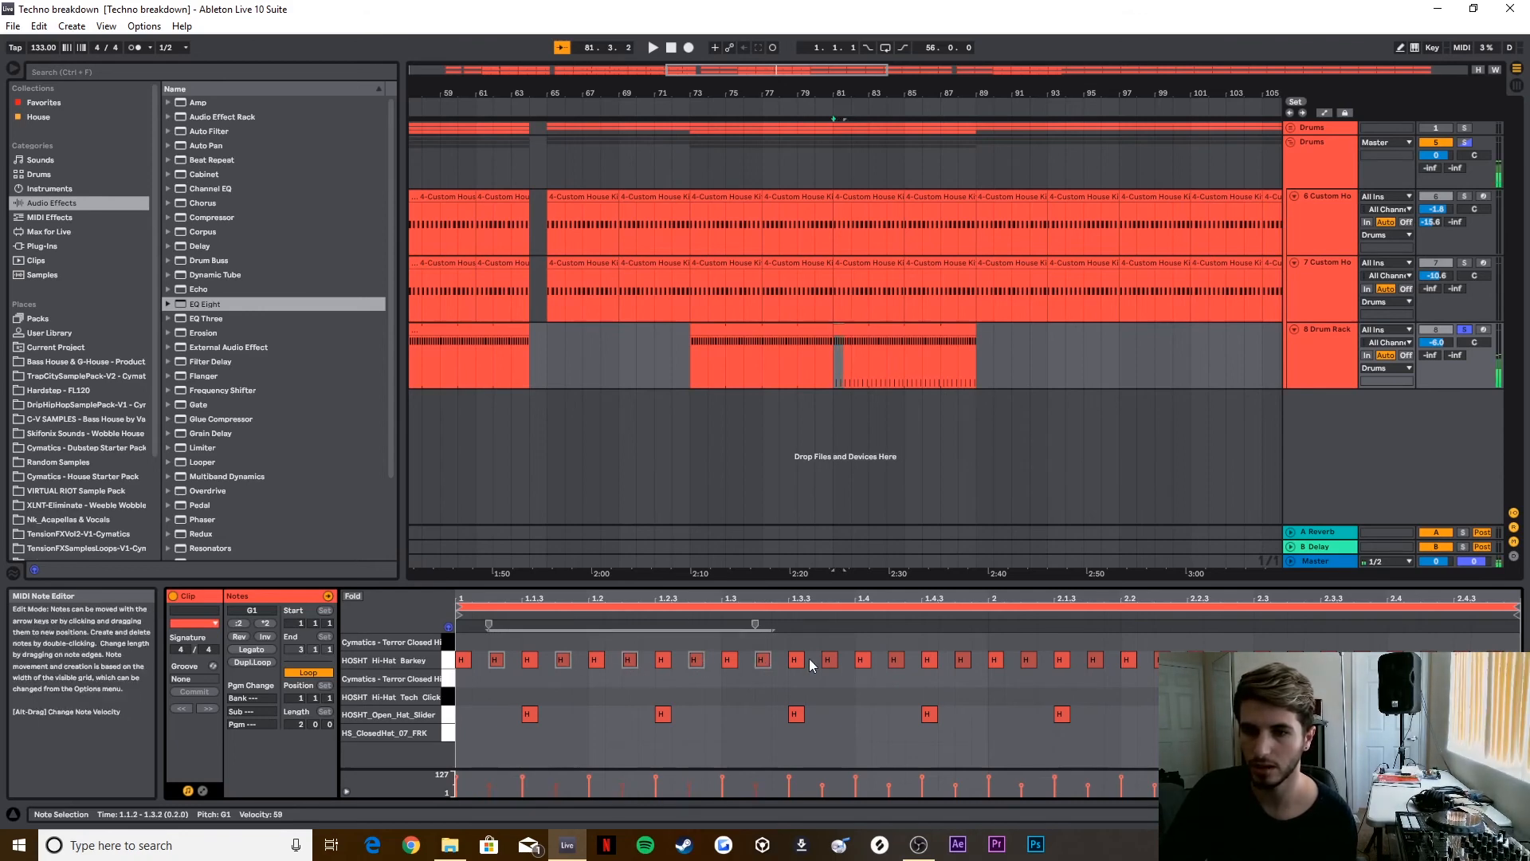
left_click(830, 660, "shift")
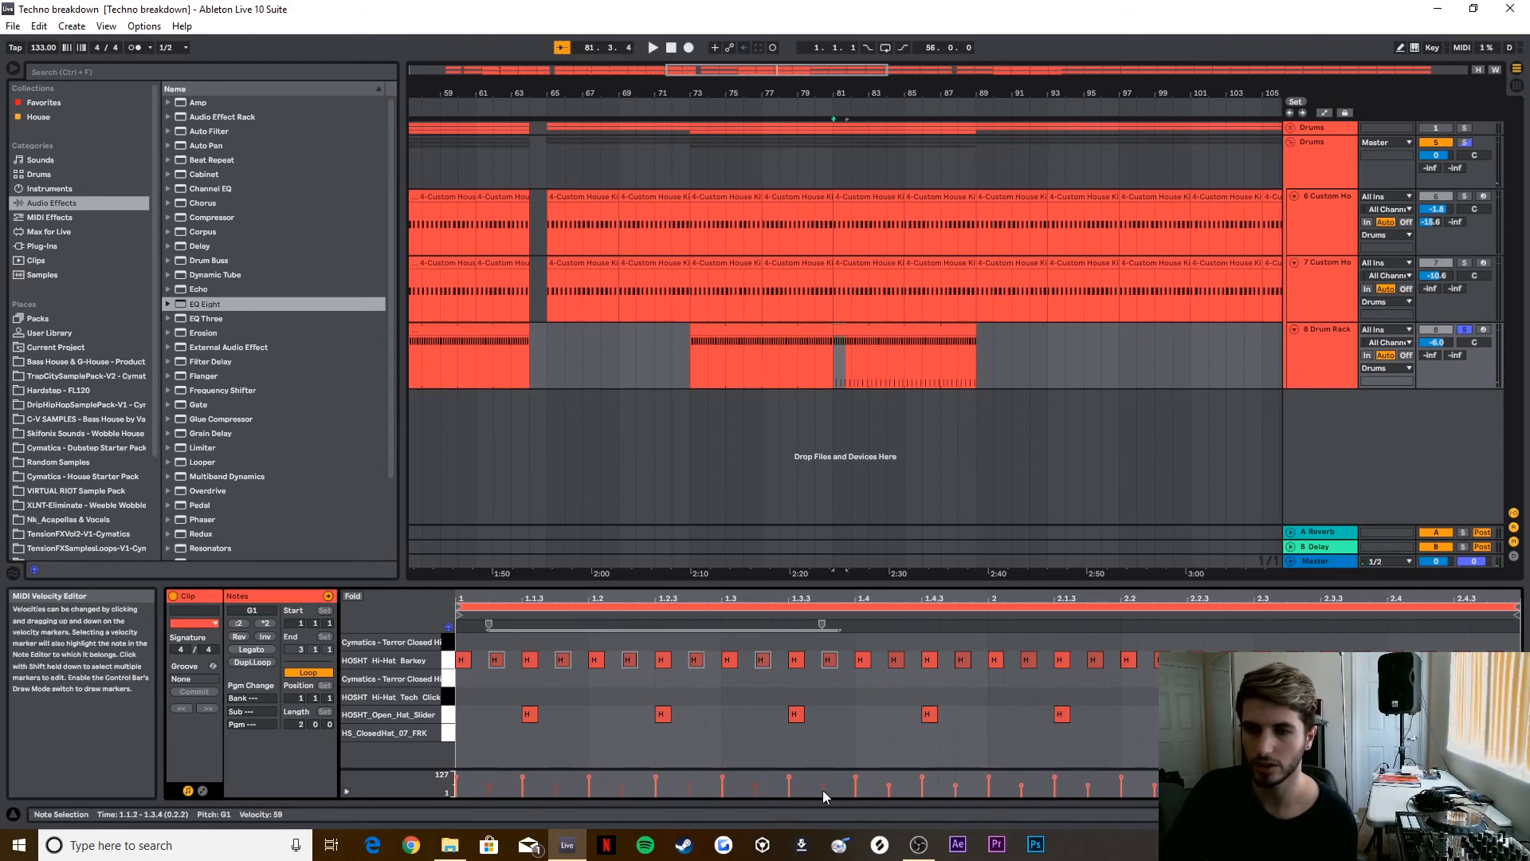
left_click_drag(822, 786, 823, 778)
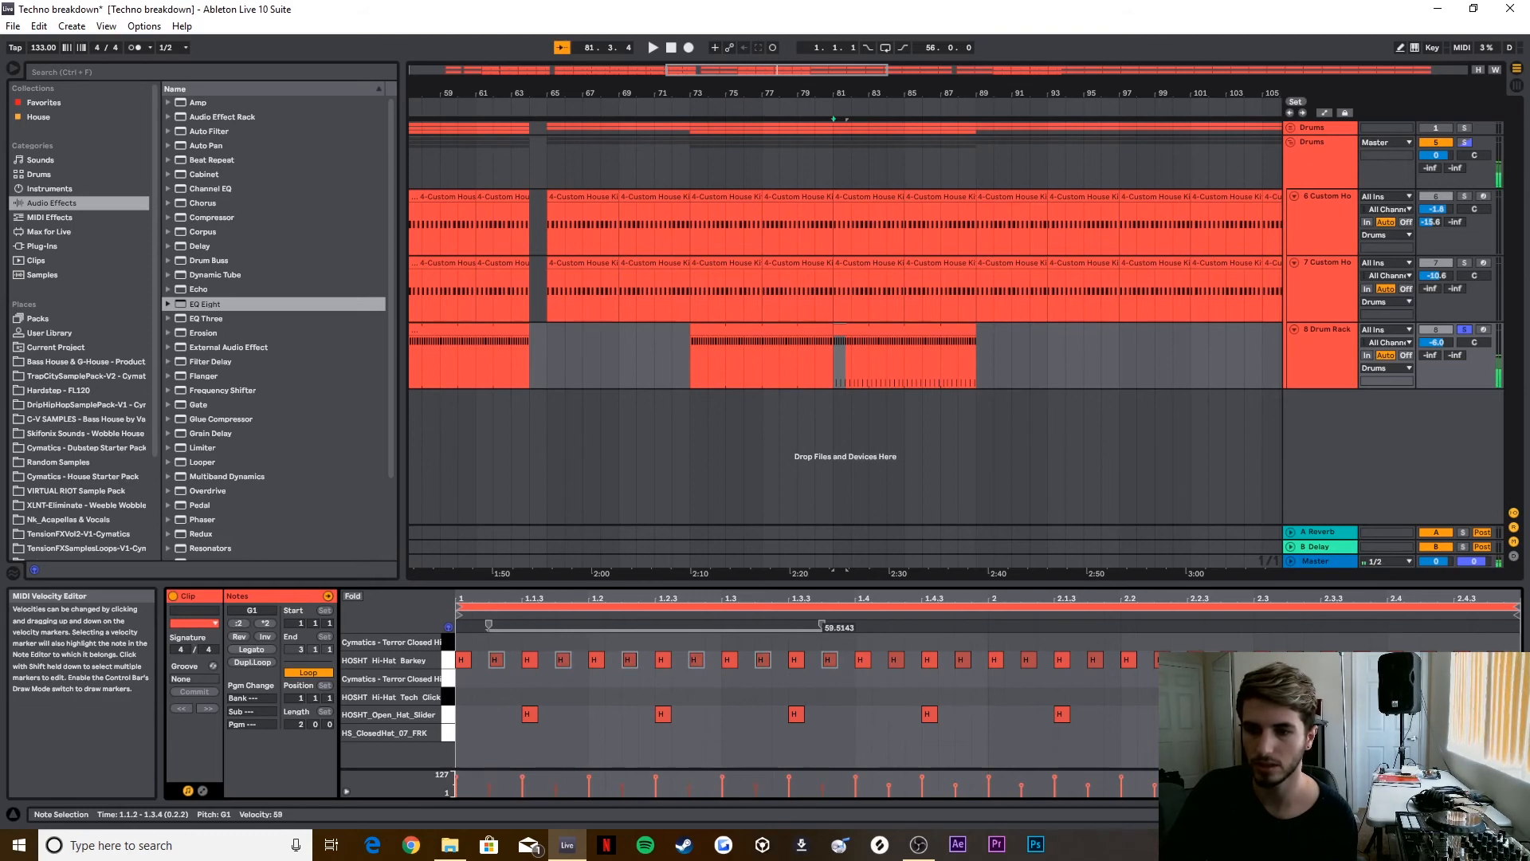
left_click(822, 693)
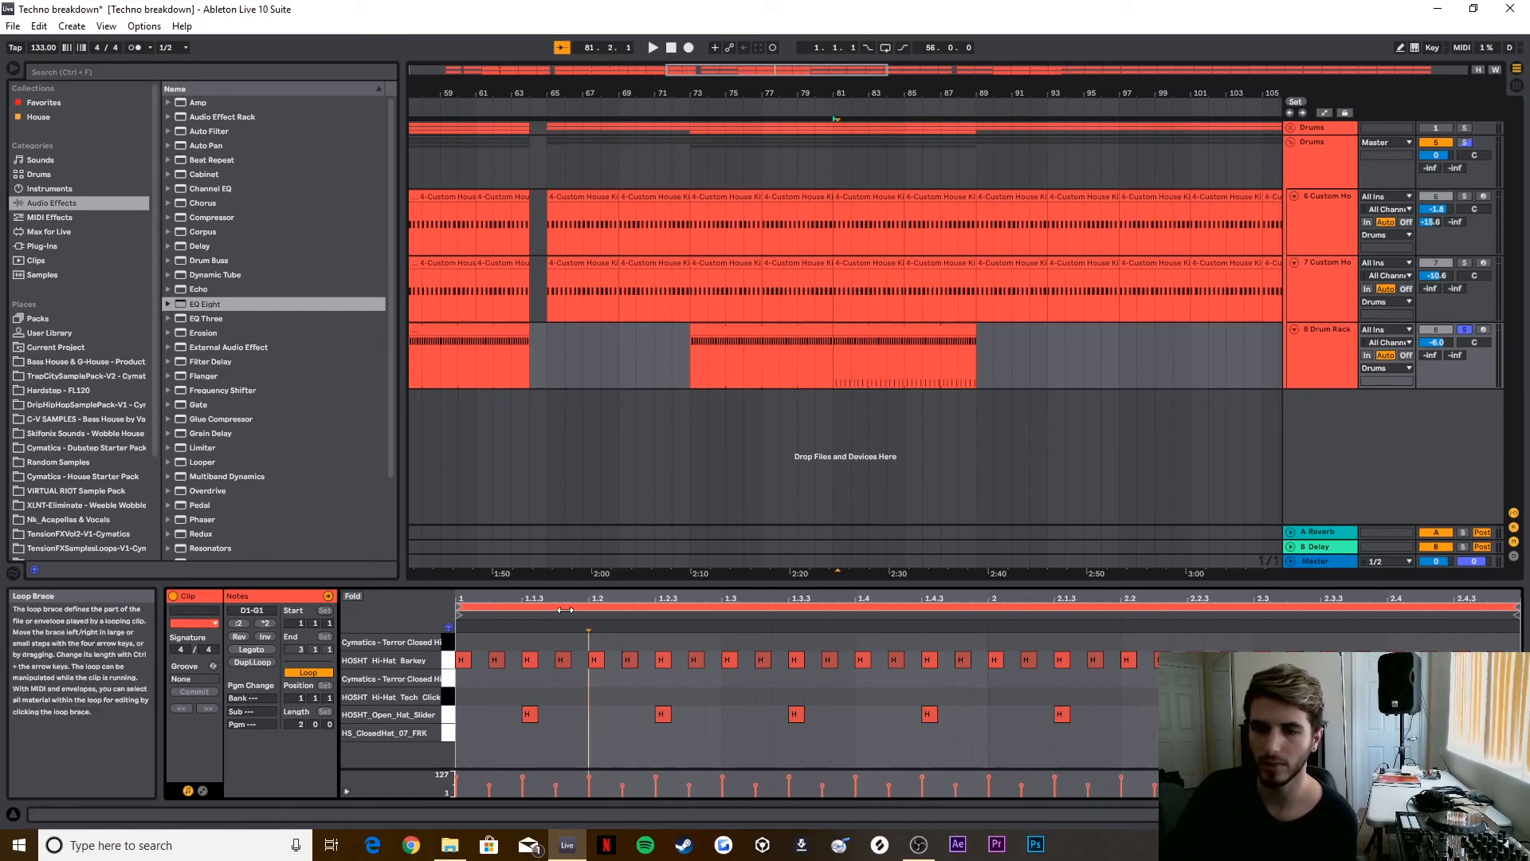
Step: Highlight the clip's opening hi-hat notes, play the soloed Drum Rack part, and stop playback
left_click_drag(514, 626, 473, 630)
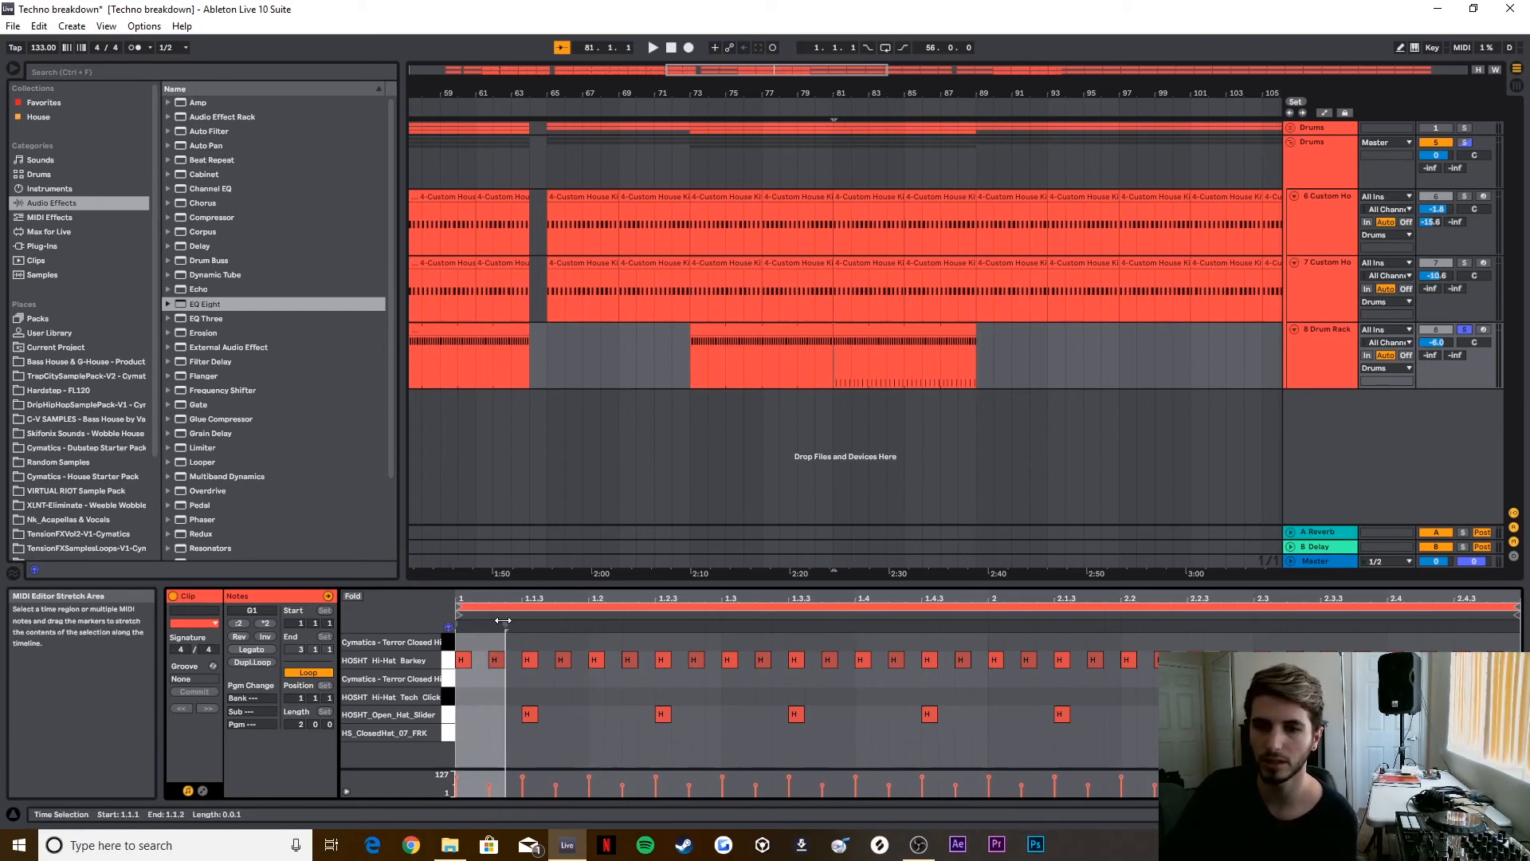
left_click(828, 109)
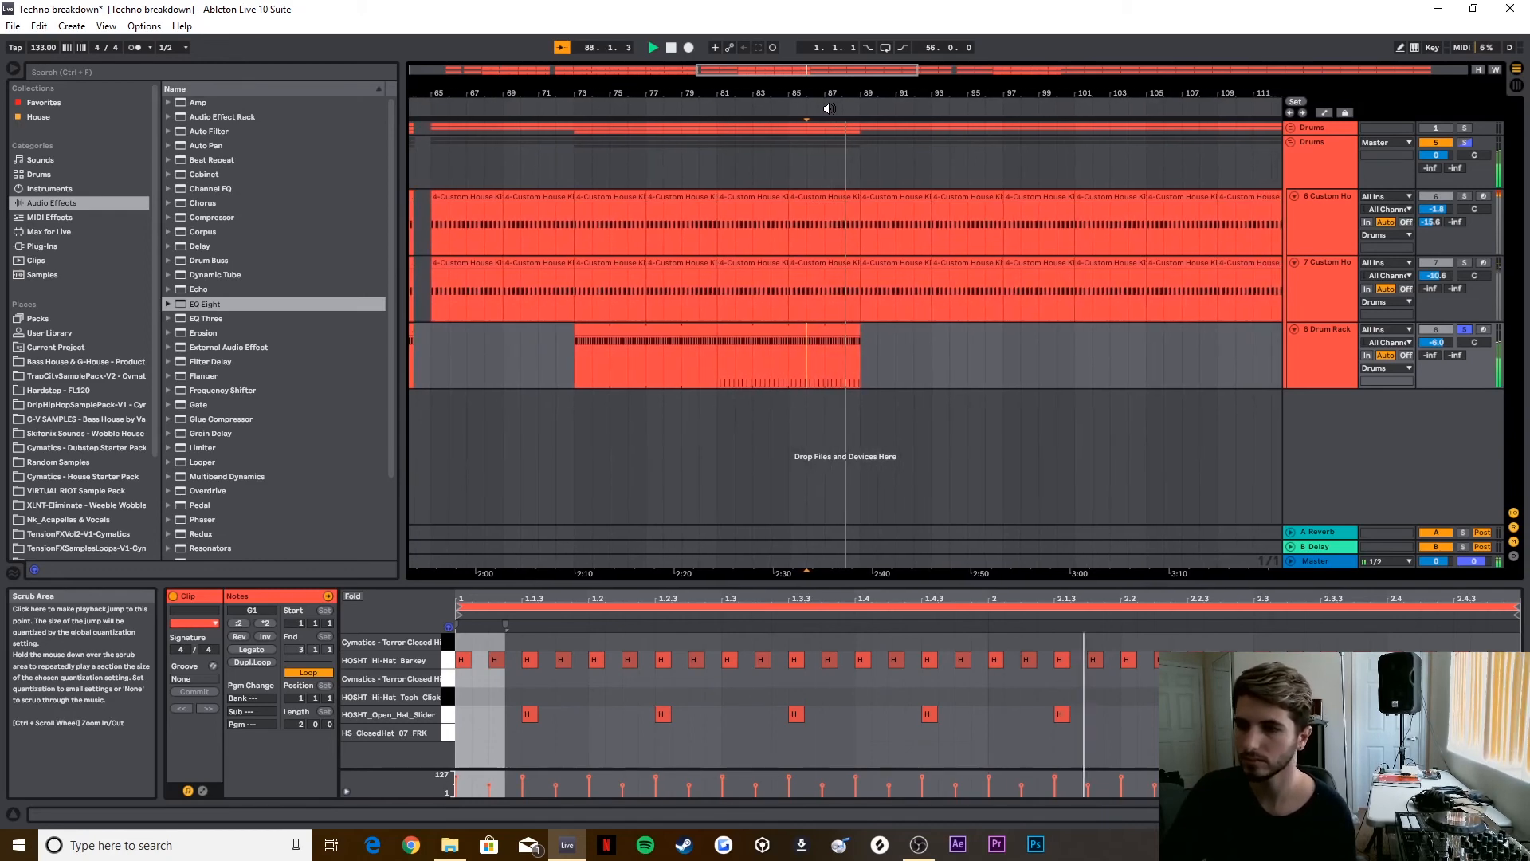
key("space")
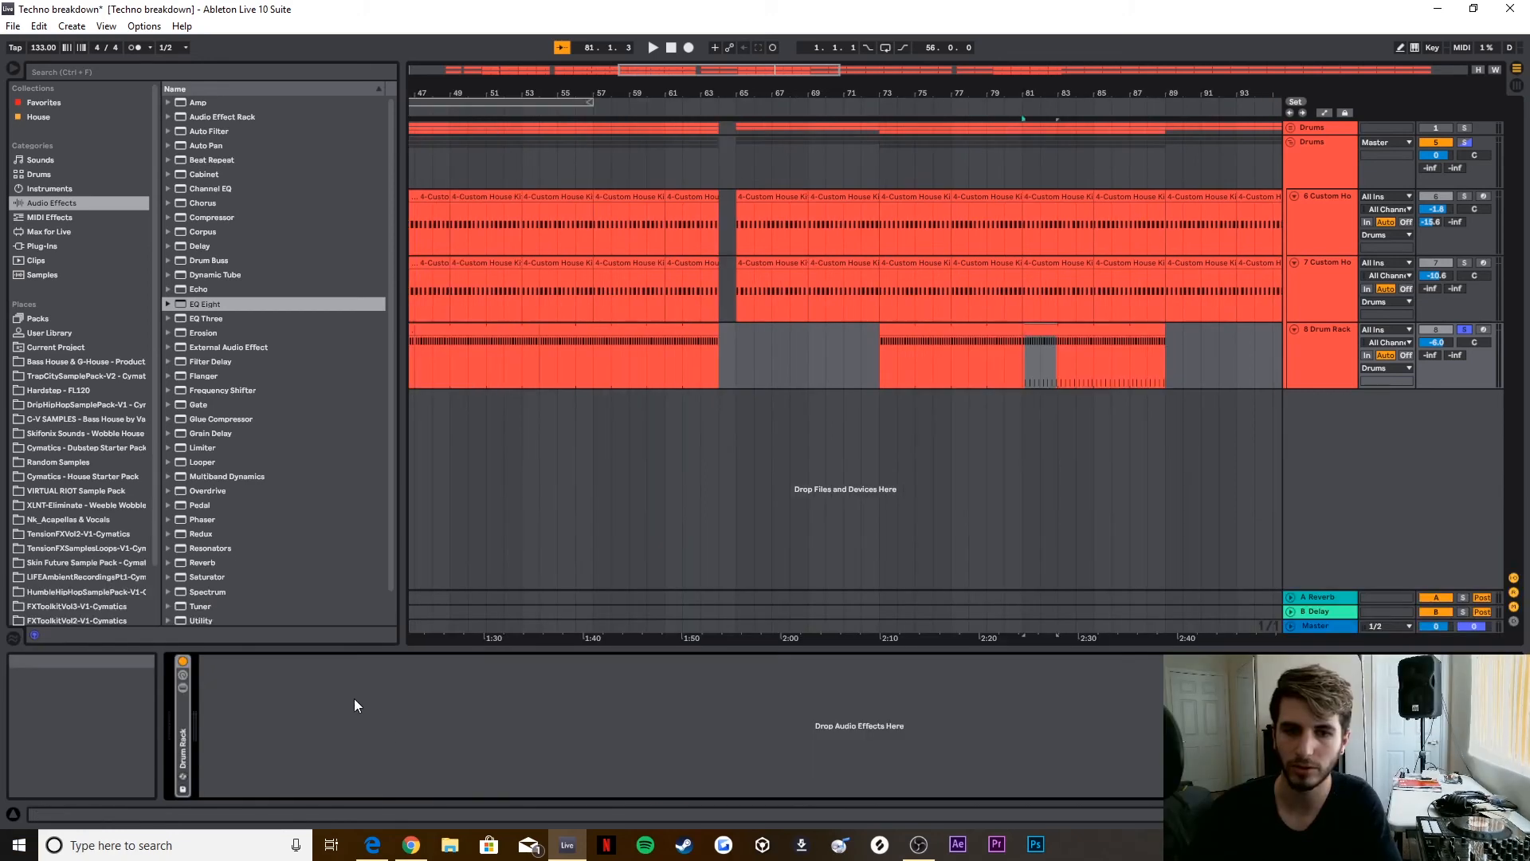
Step: Add a Reverb to the Drum Rack track with High quality, a size of about 15 and a shorter decay time, and audition it
scroll(239, 530, "down", 2)
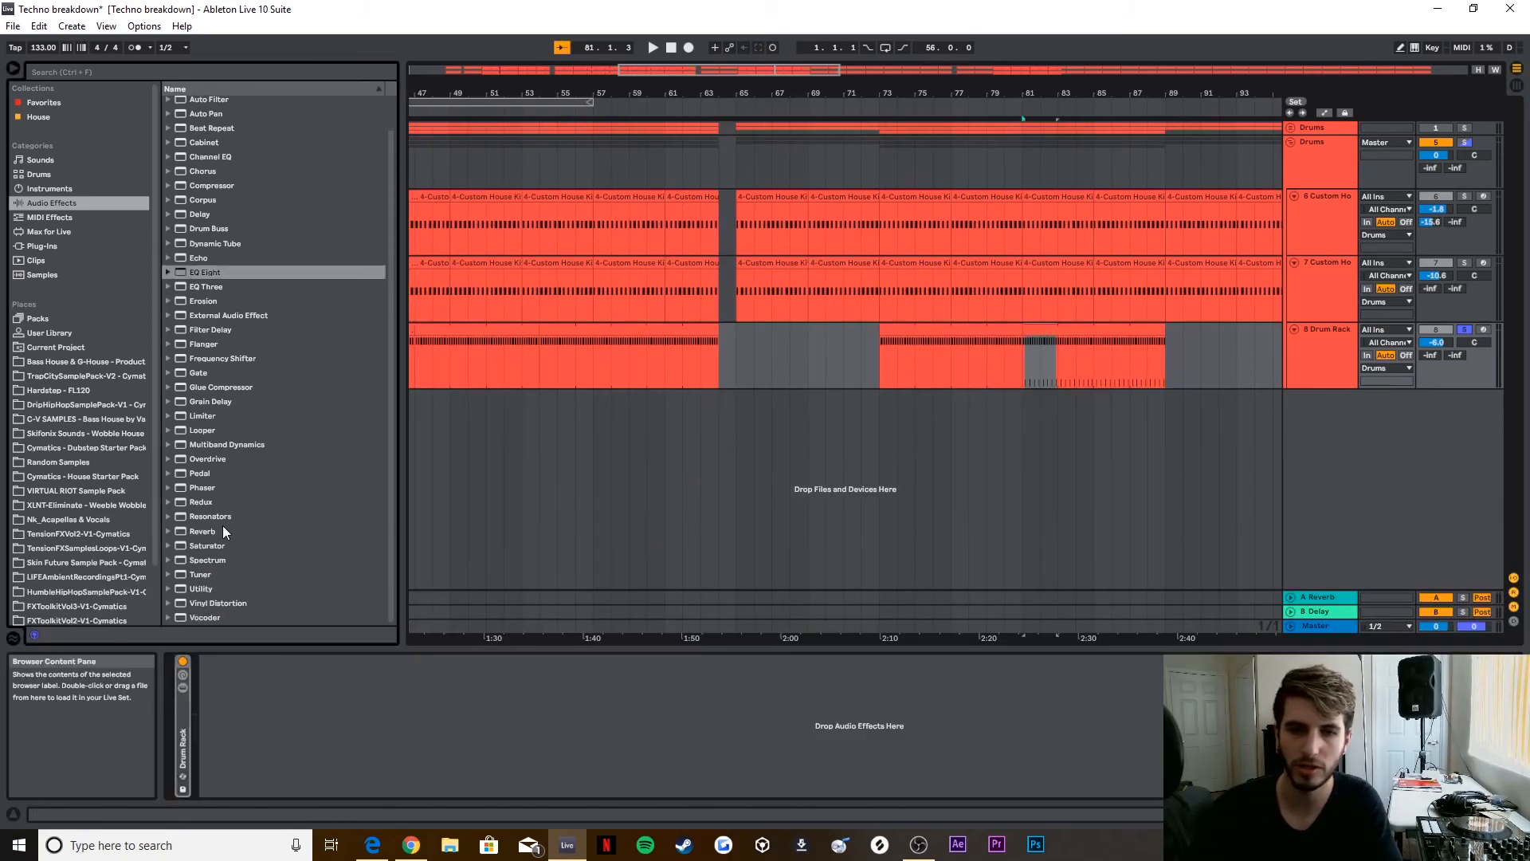
left_click_drag(225, 529, 403, 747)
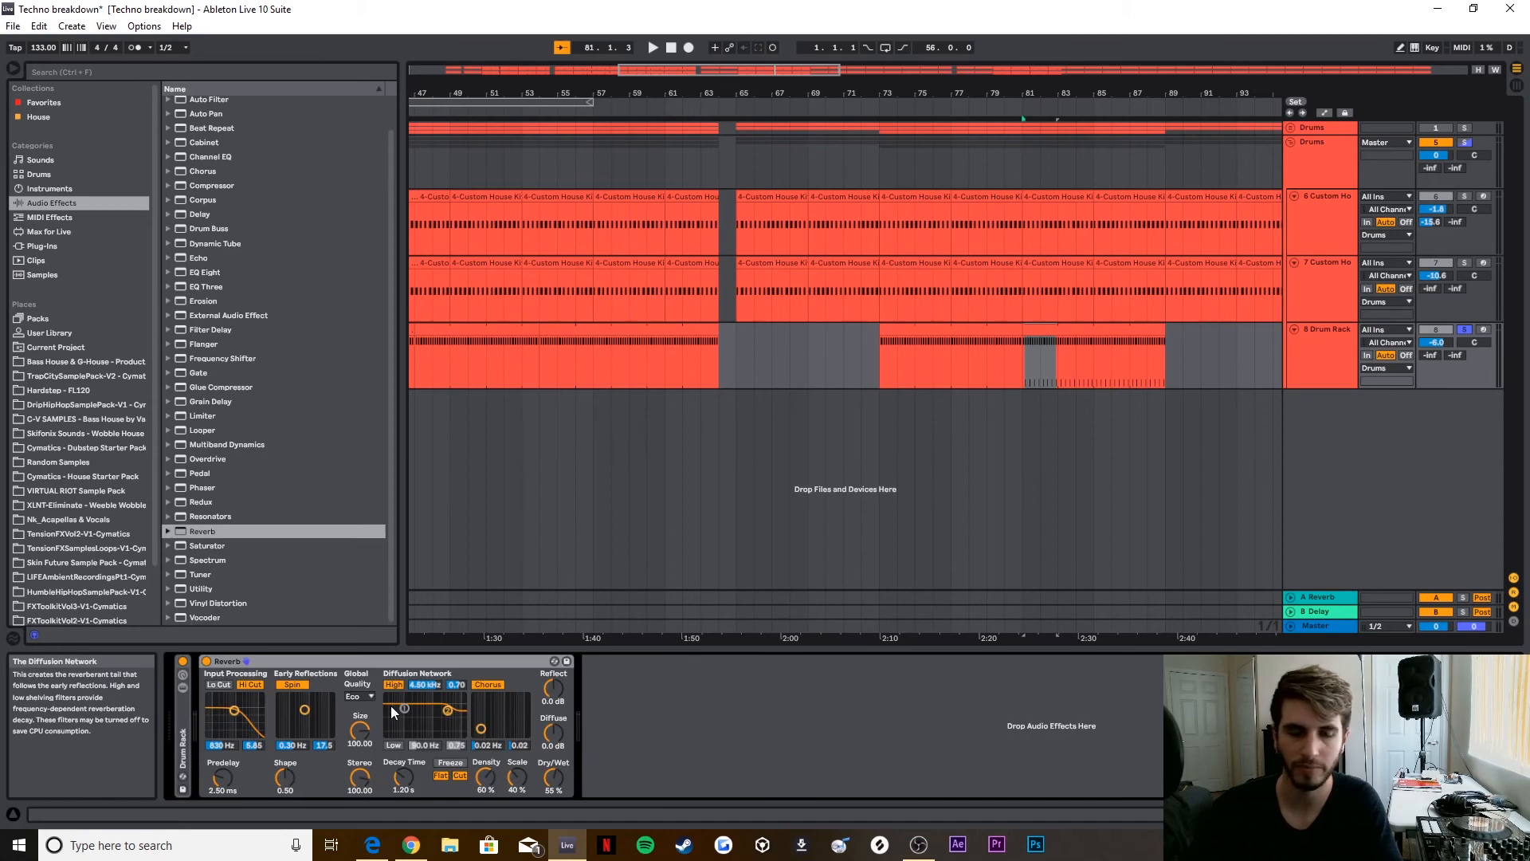
left_click_drag(377, 697, 366, 777)
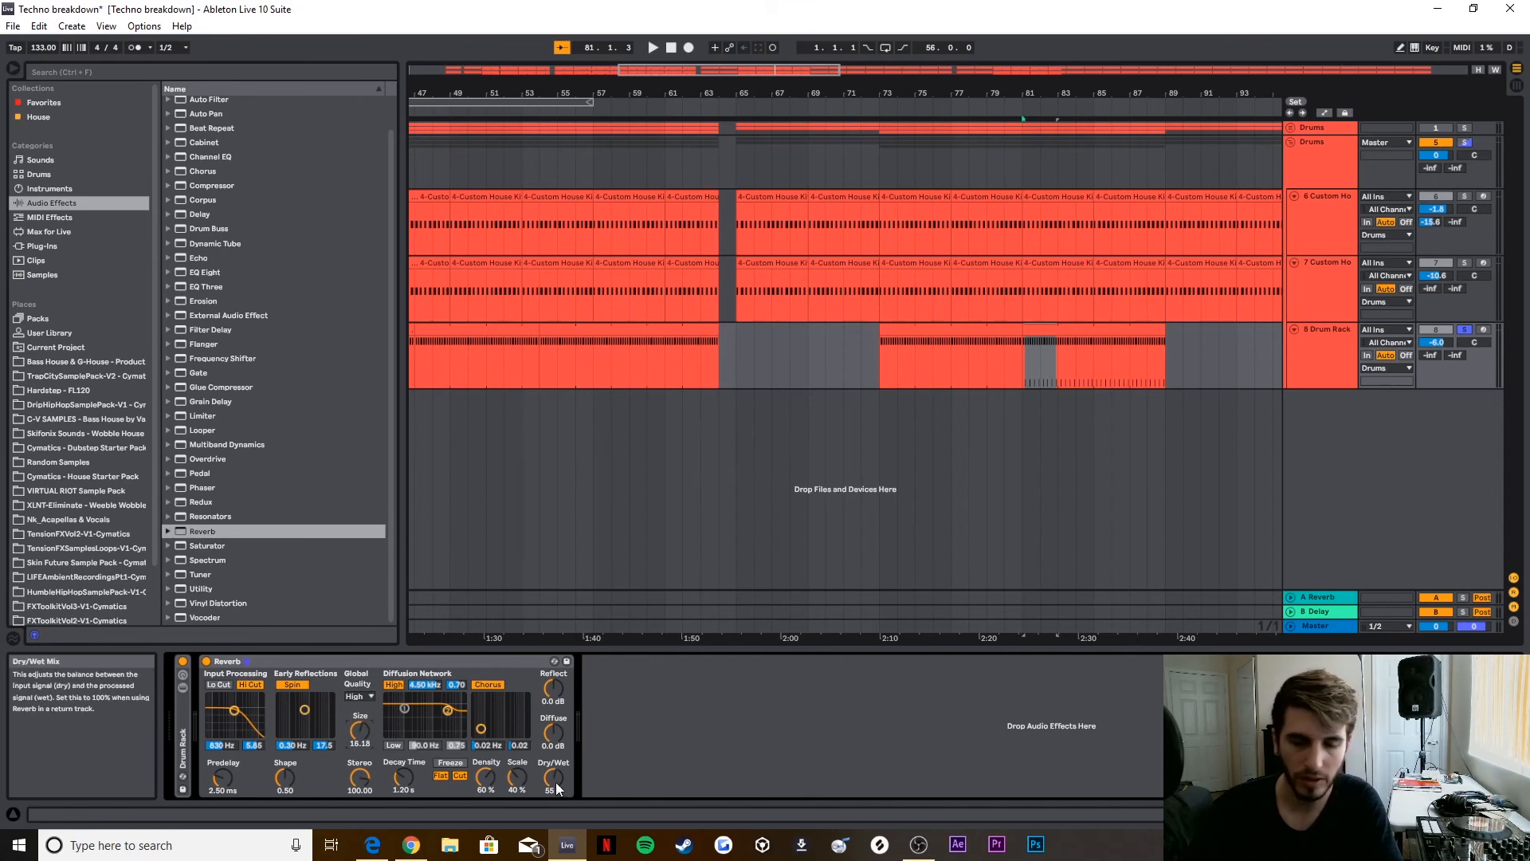
left_click_drag(404, 778, 404, 798)
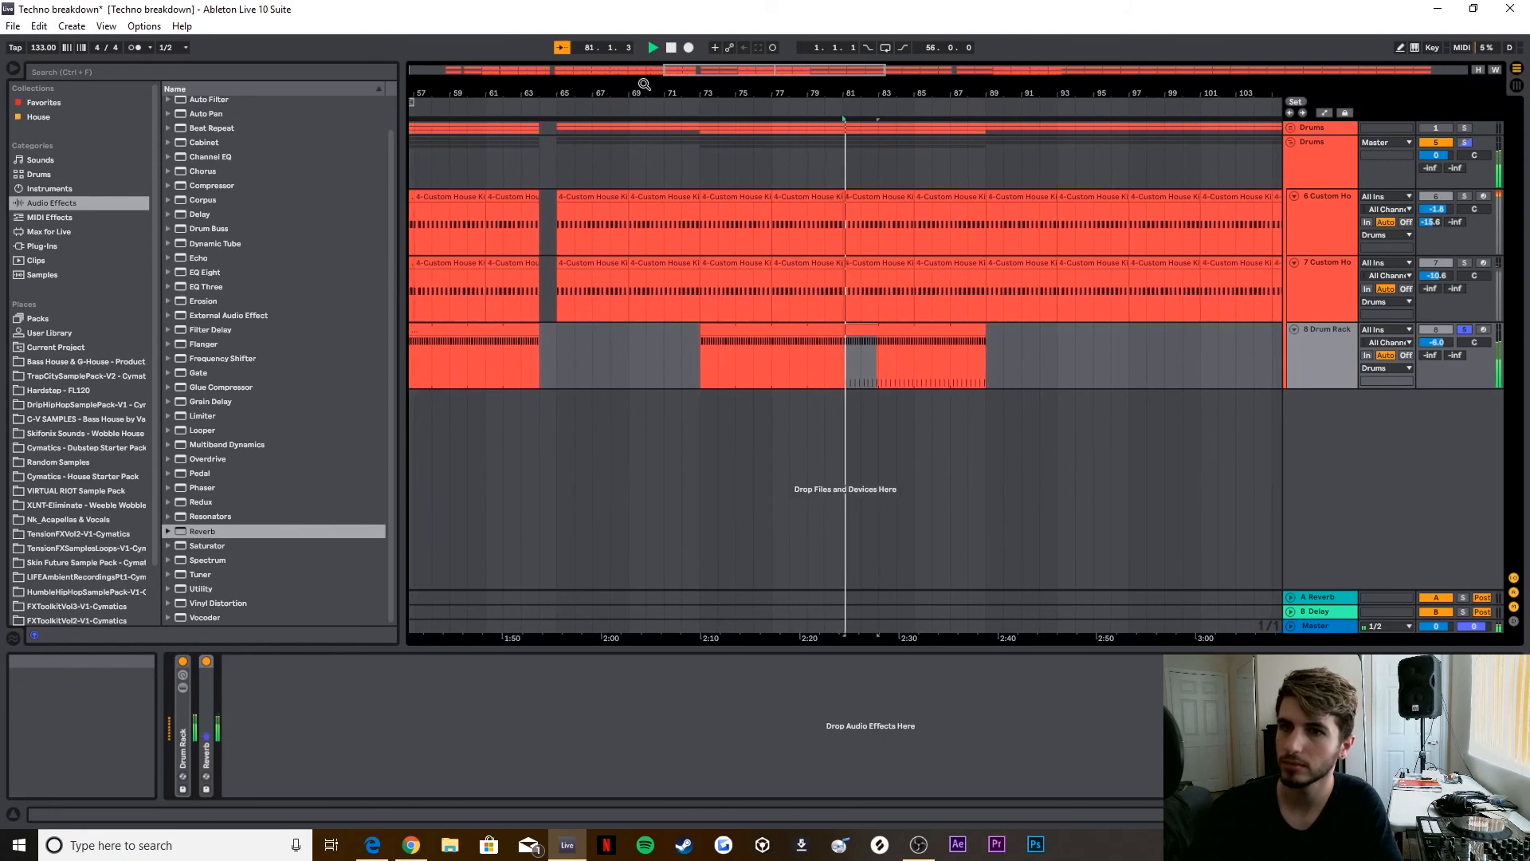
left_click(671, 49)
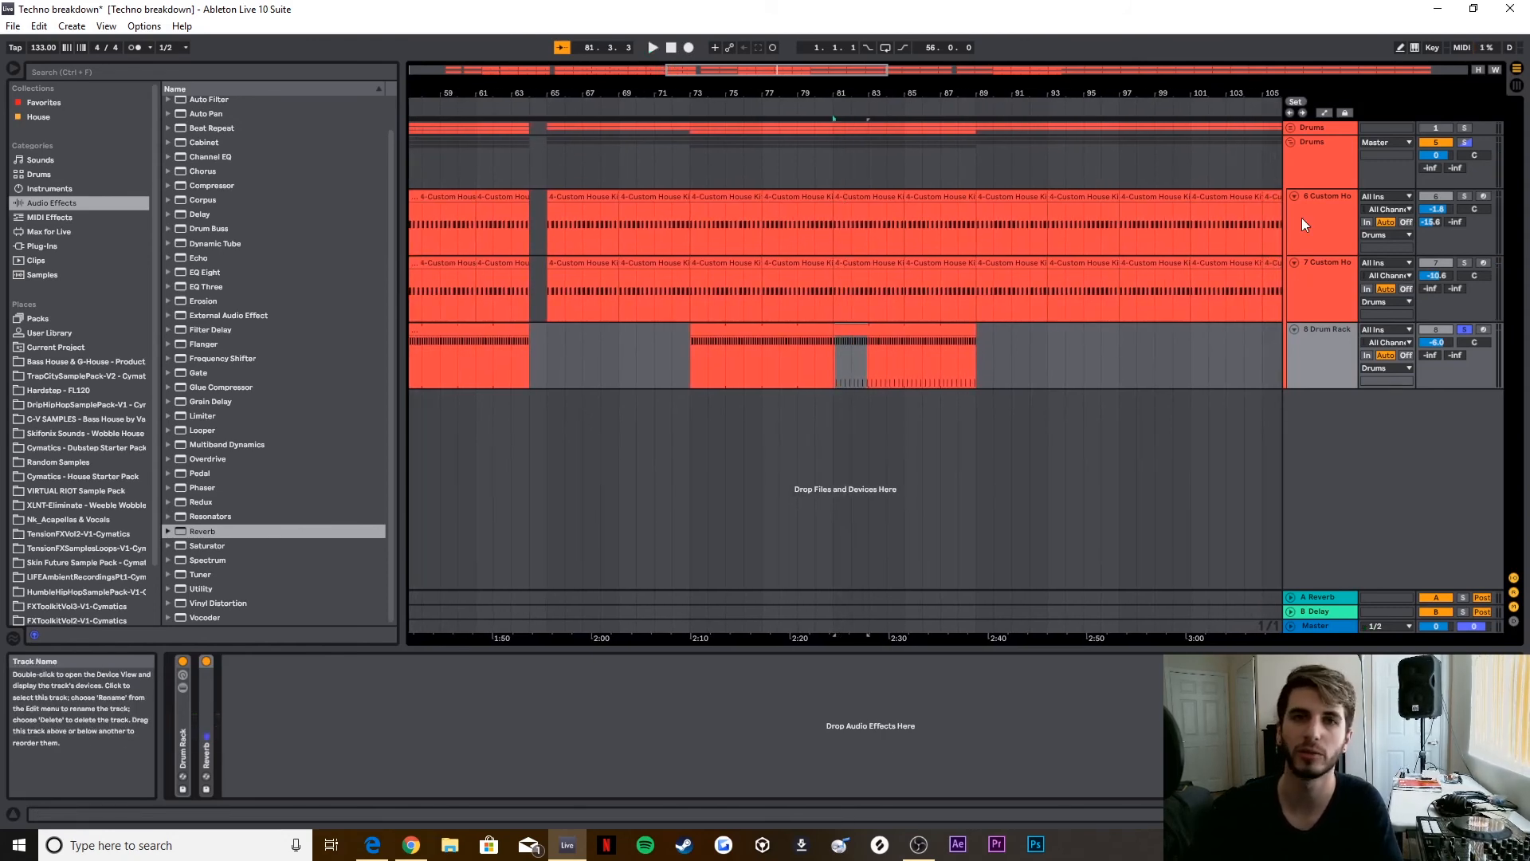
Step: Review the device chains on the two Custom House Kit tracks, first track 6 and then track 7
left_click(1326, 236)
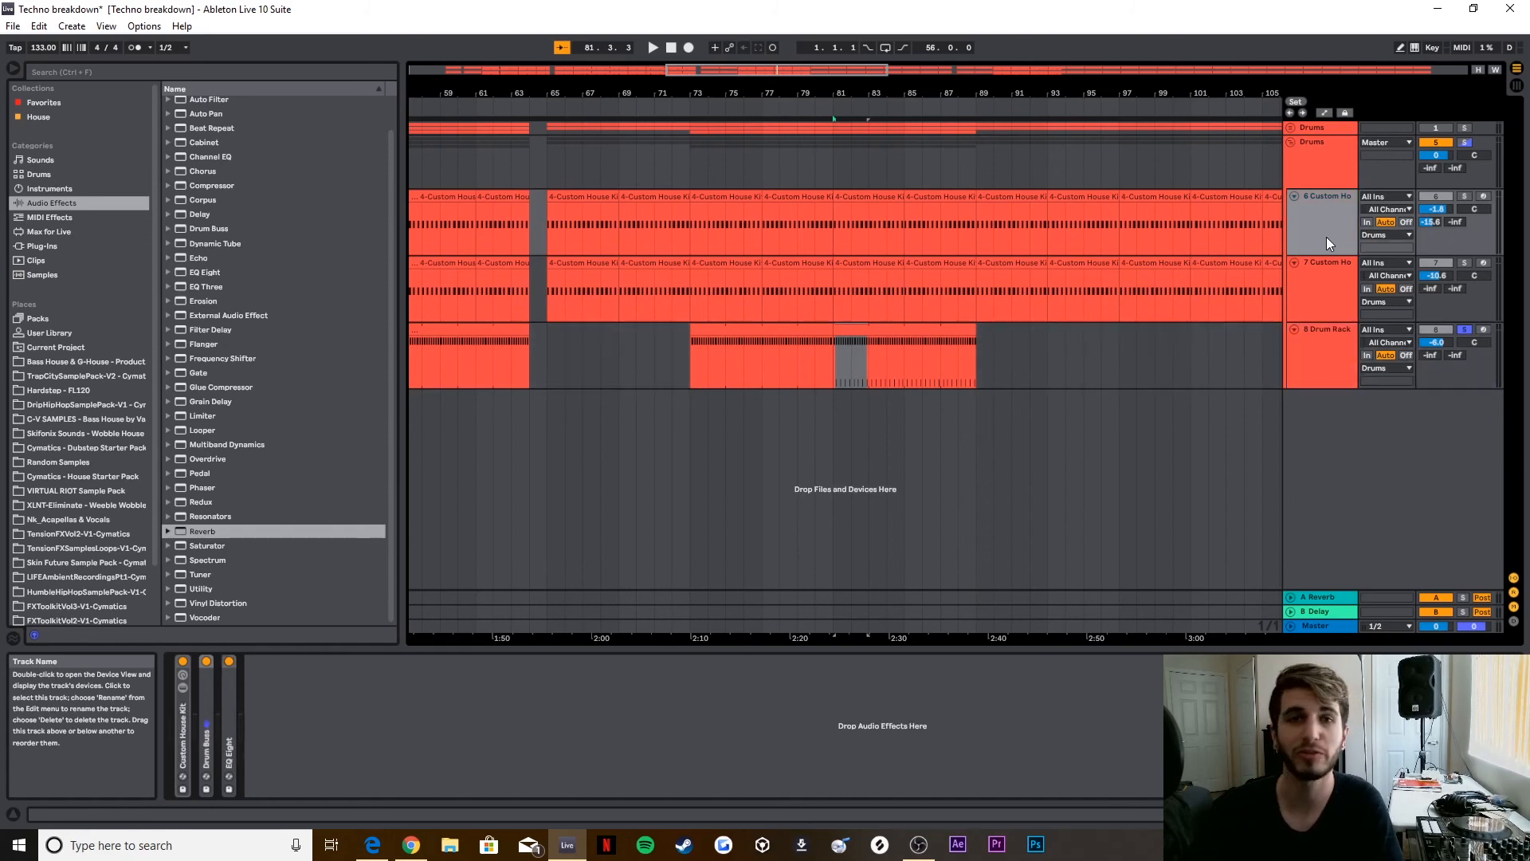
left_click(1322, 313)
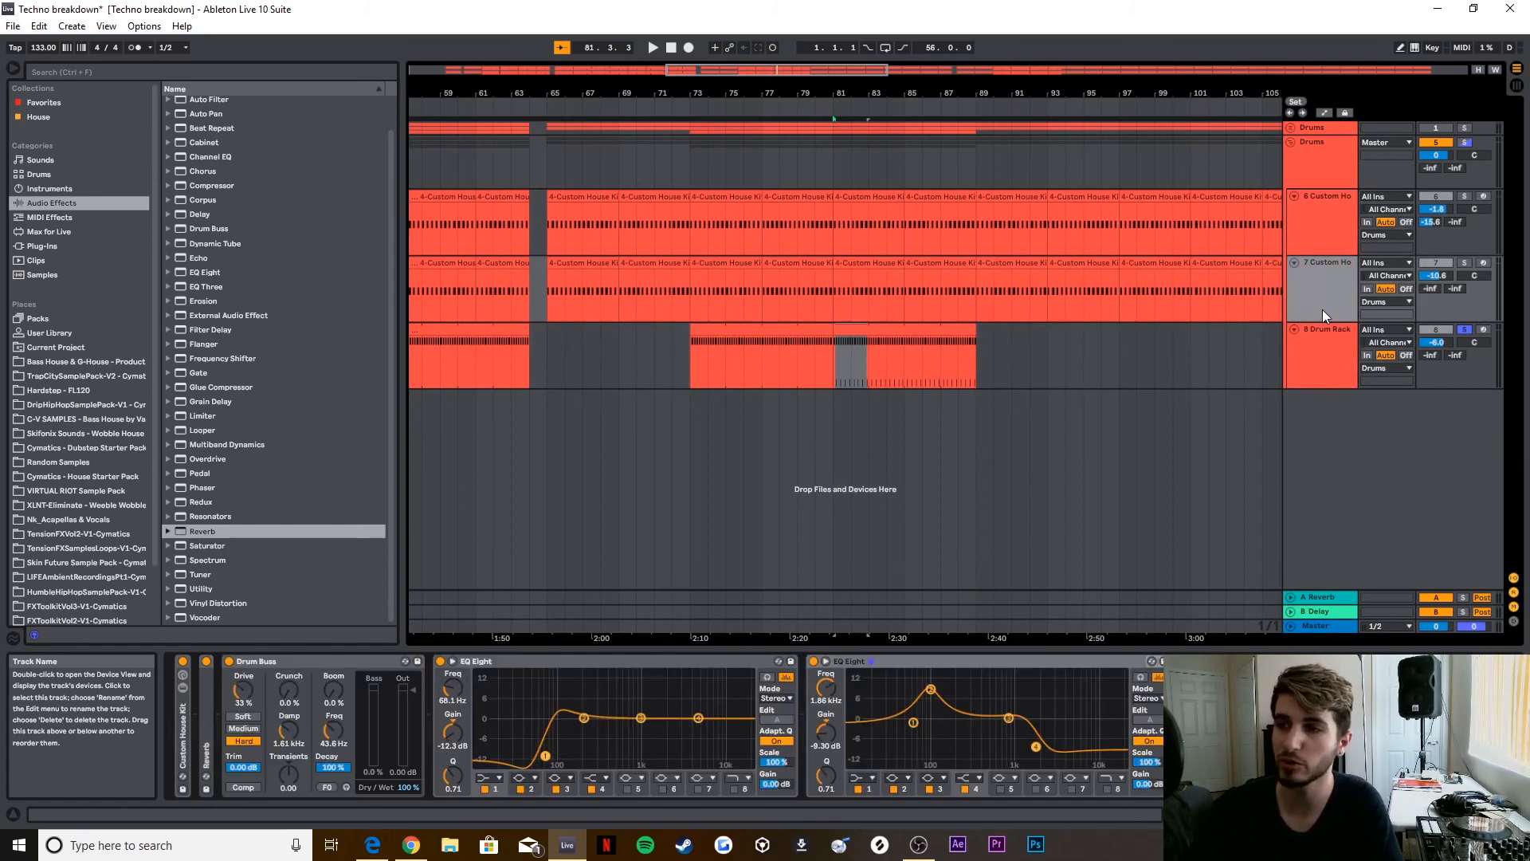